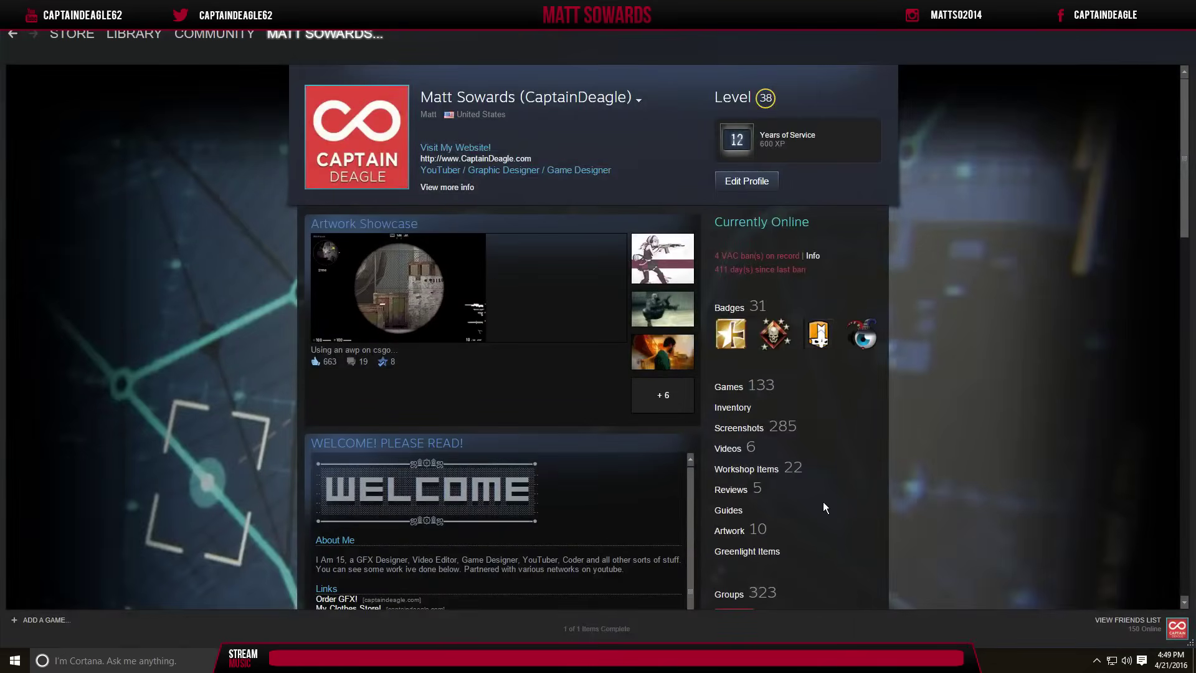
Open the fan page group from the profile's group list and look through its overview, goals, announcements and comments.
{"action": "scroll", "coordinate": [825, 509], "scroll_direction": "down", "scroll_amount": 2}
{"action": "scroll", "coordinate": [826, 509], "scroll_direction": "down", "scroll_amount": 1}
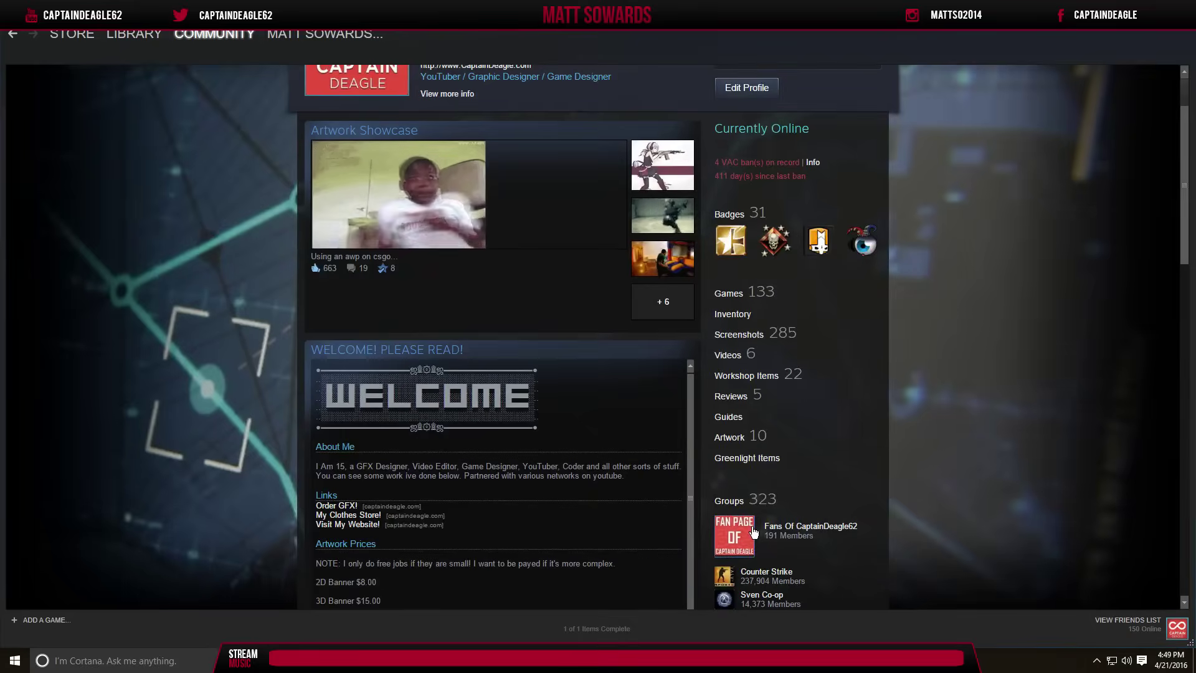
{"action": "left_click", "coordinate": [728, 522]}
{"action": "scroll", "coordinate": [499, 328], "scroll_direction": "down", "scroll_amount": 3}
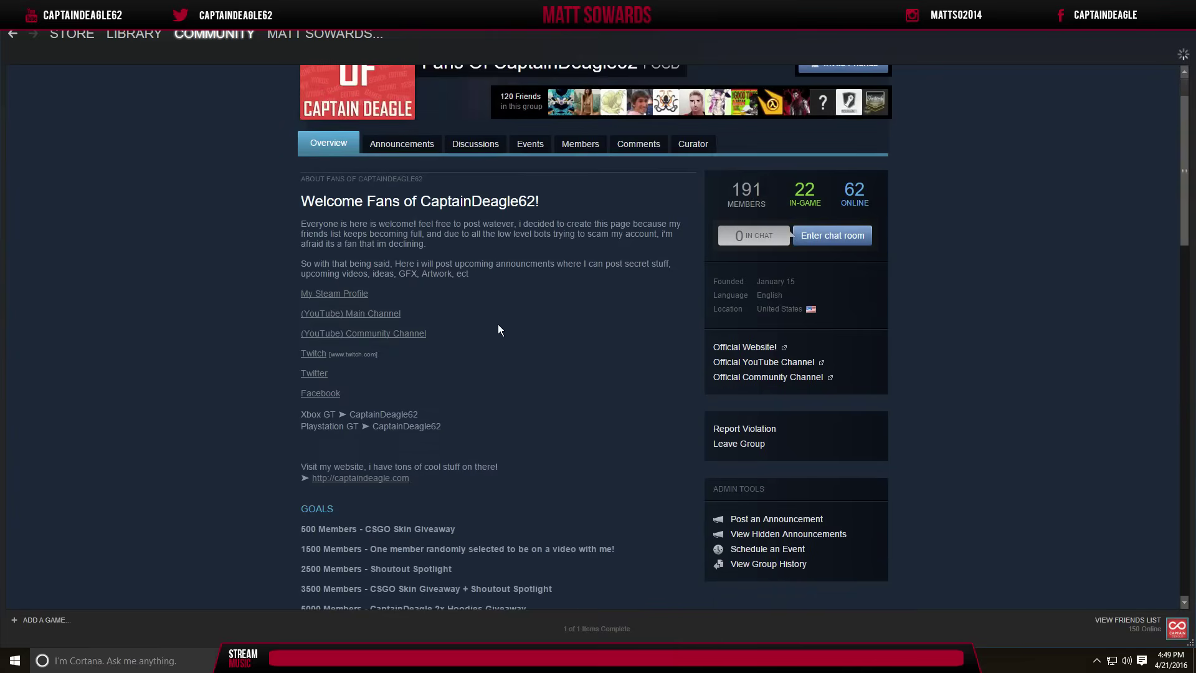
{"action": "scroll", "coordinate": [499, 331], "scroll_direction": "down", "scroll_amount": 5}
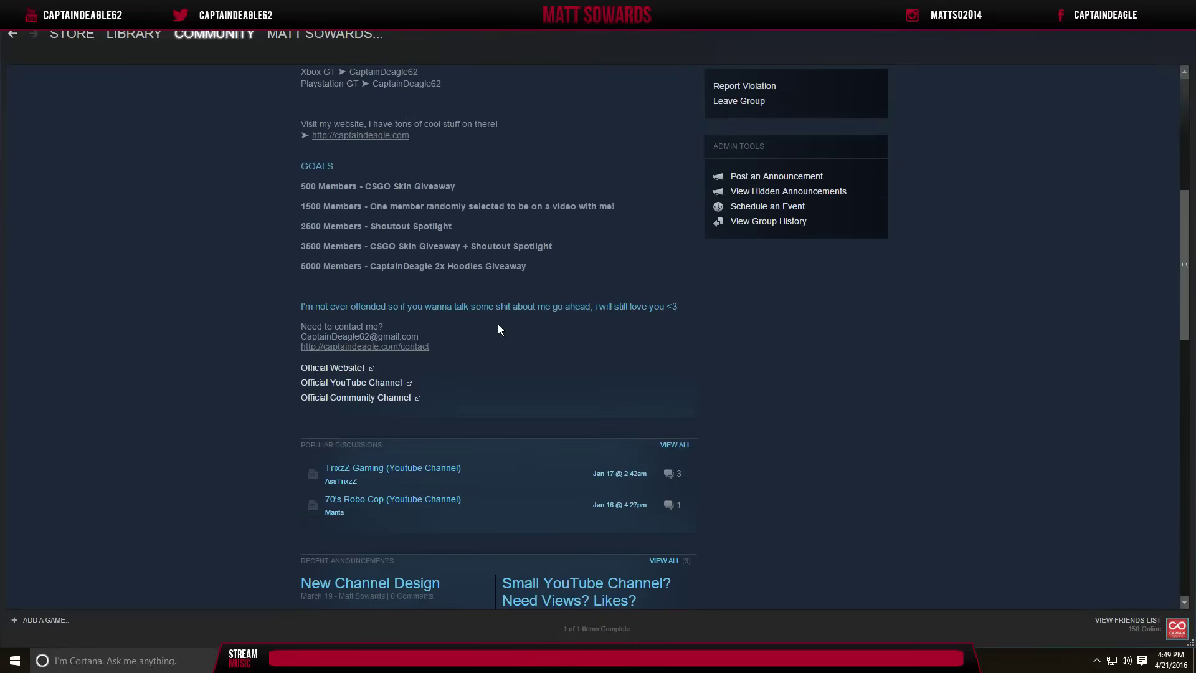
{"action": "scroll", "coordinate": [481, 386], "scroll_direction": "down", "scroll_amount": 2}
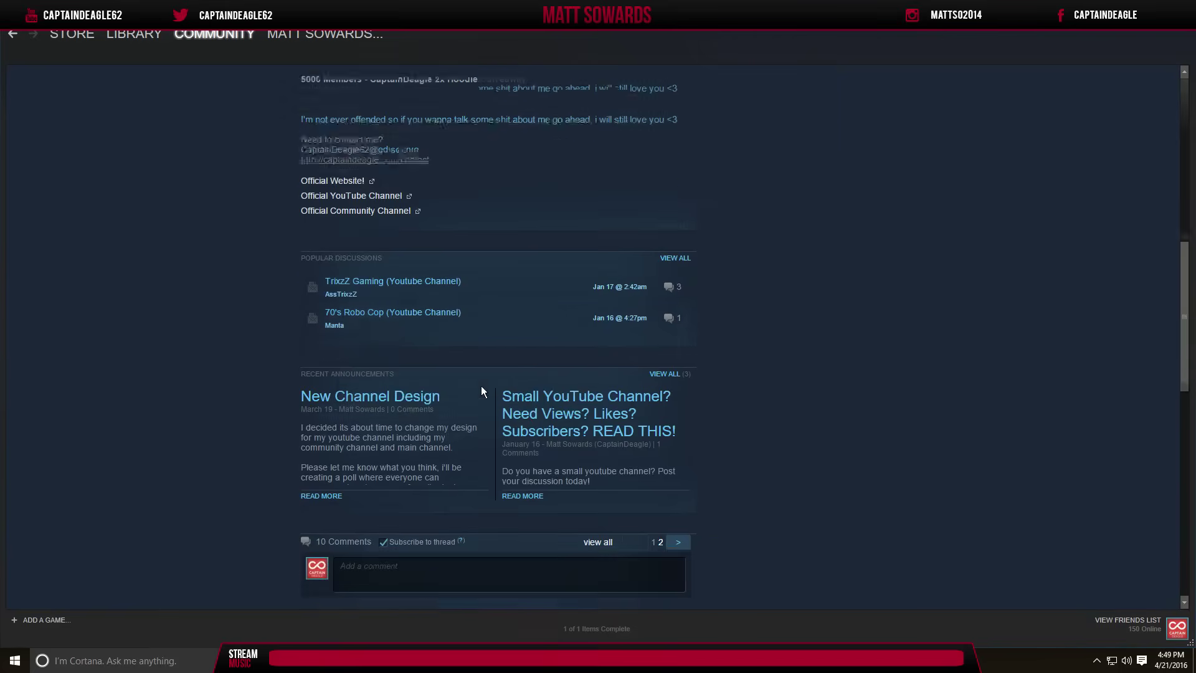
{"action": "scroll", "coordinate": [723, 372], "scroll_direction": "down", "scroll_amount": 4}
{"action": "scroll", "coordinate": [723, 371], "scroll_direction": "up", "scroll_amount": 2}
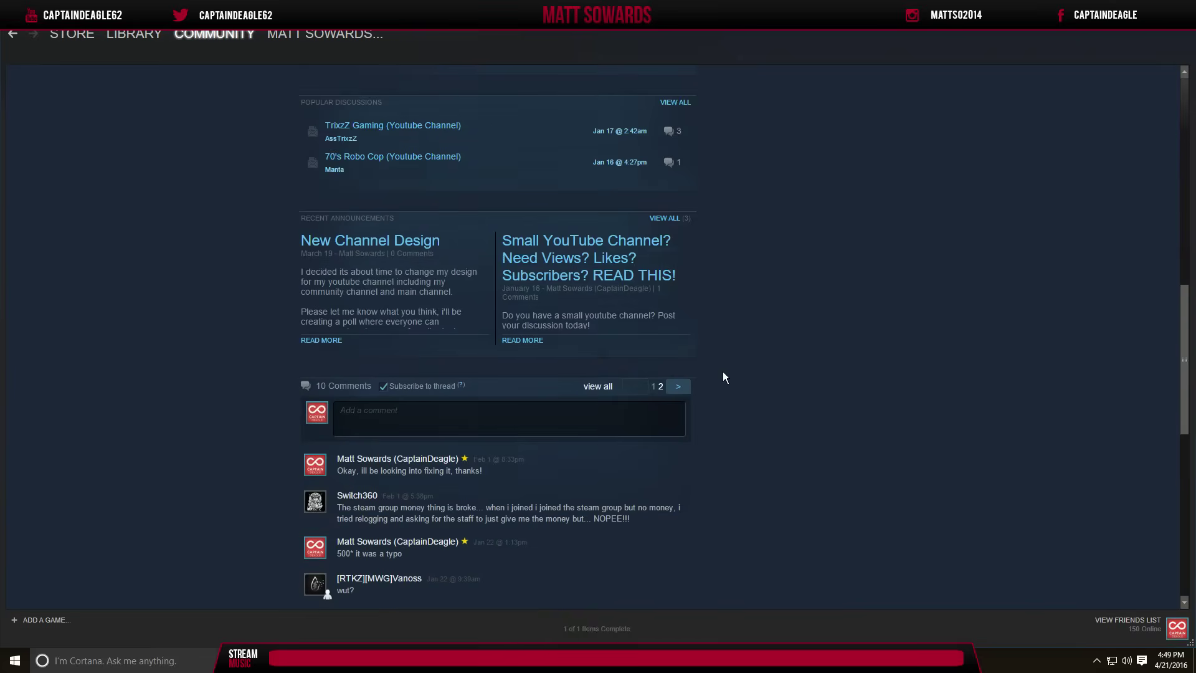
{"action": "scroll", "coordinate": [723, 371], "scroll_direction": "down", "scroll_amount": 4}
{"action": "scroll", "coordinate": [723, 374], "scroll_direction": "down", "scroll_amount": 3}
{"action": "scroll", "coordinate": [723, 374], "scroll_direction": "up", "scroll_amount": 7}
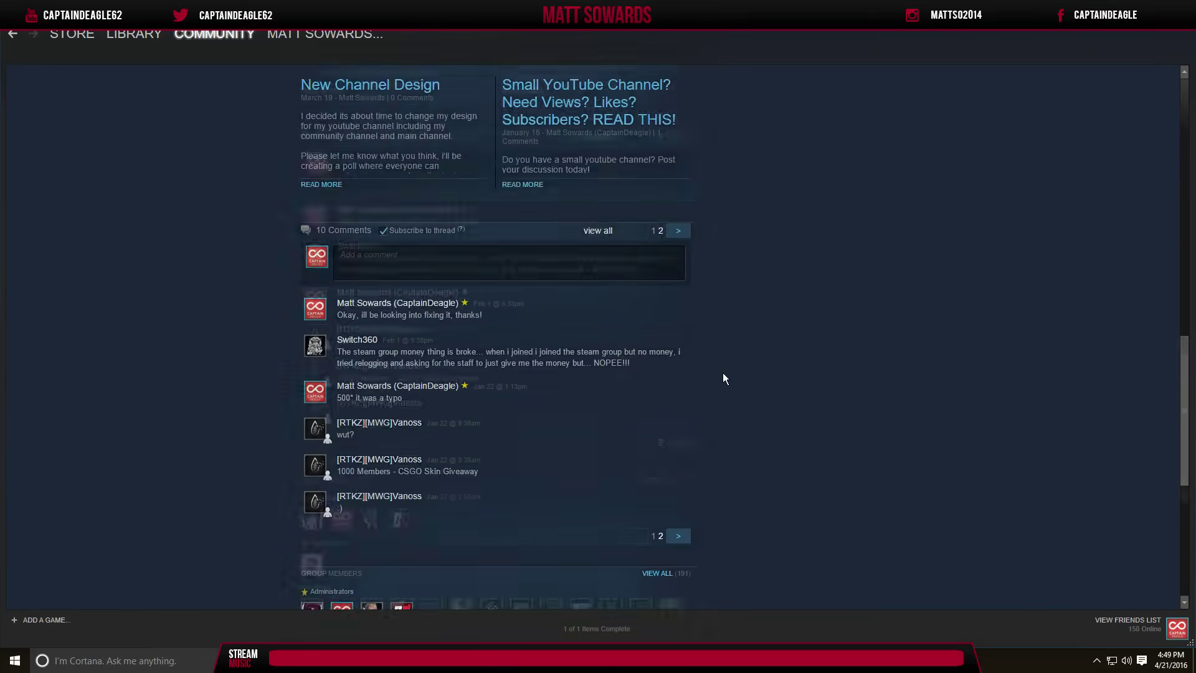
{"action": "scroll", "coordinate": [722, 378], "scroll_direction": "up", "scroll_amount": 10}
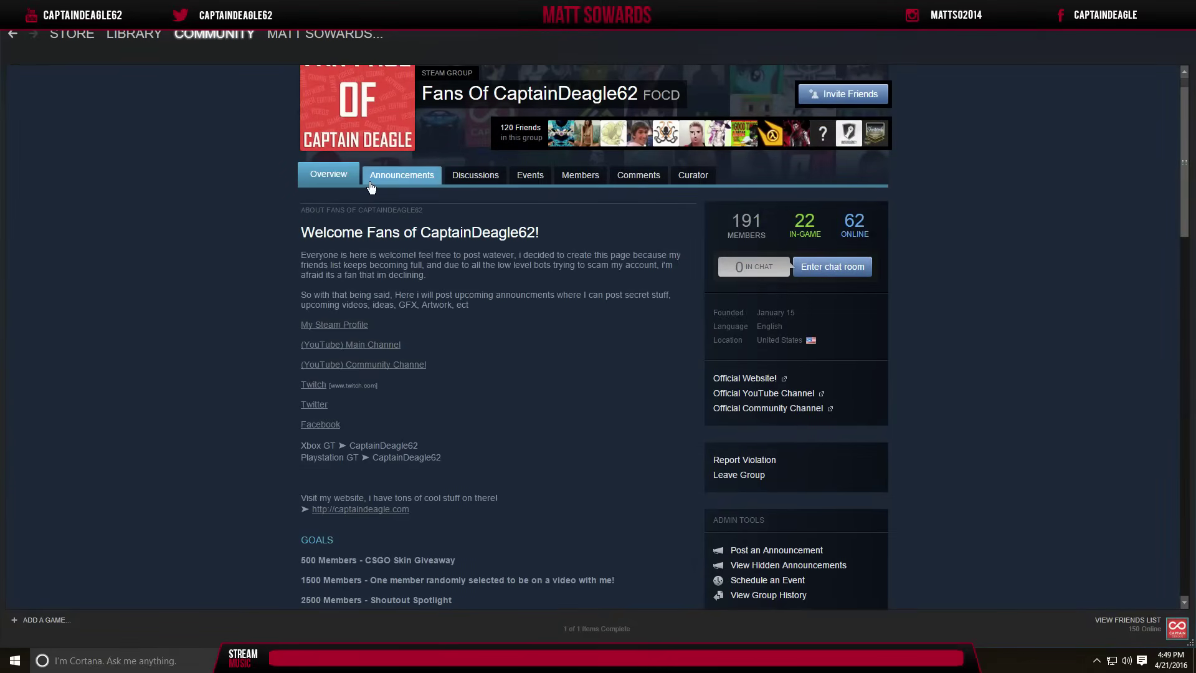
Look through the fan group's announcements and discussions.
{"action": "left_click", "coordinate": [402, 175]}
{"action": "scroll", "coordinate": [467, 312], "scroll_direction": "down", "scroll_amount": 3}
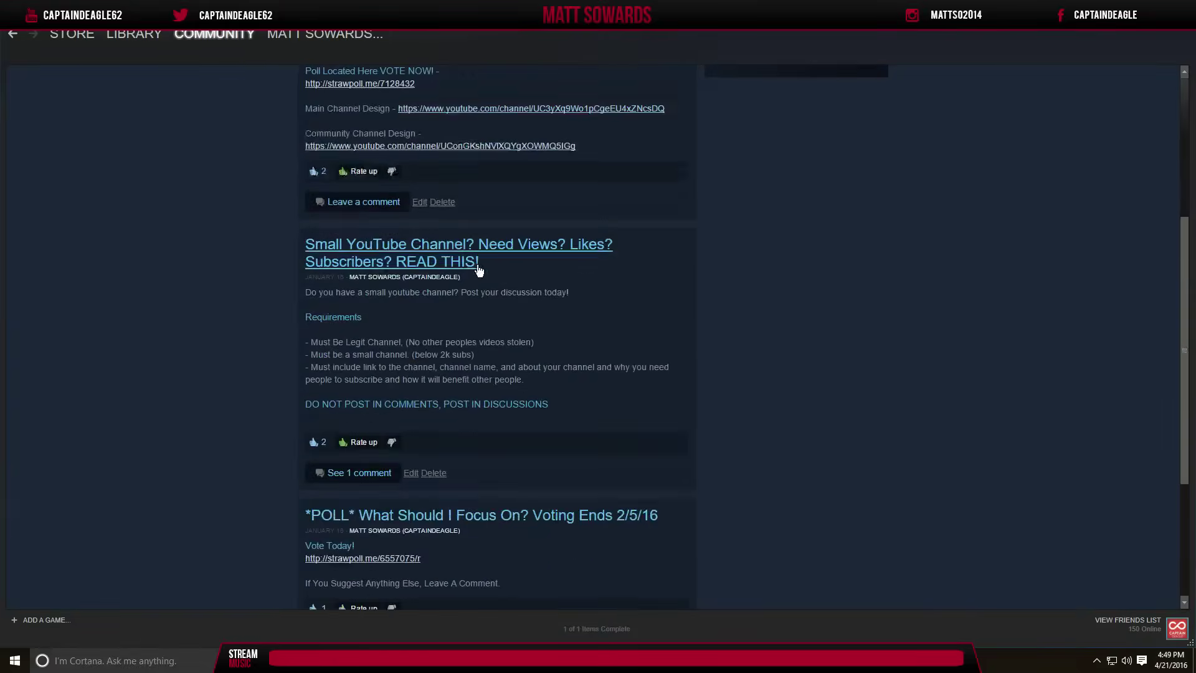
{"action": "scroll", "coordinate": [464, 319], "scroll_direction": "up", "scroll_amount": 5}
{"action": "left_click", "coordinate": [474, 206]}
{"action": "scroll", "coordinate": [497, 332], "scroll_direction": "down", "scroll_amount": 1}
{"action": "scroll", "coordinate": [496, 339], "scroll_direction": "up", "scroll_amount": 1}
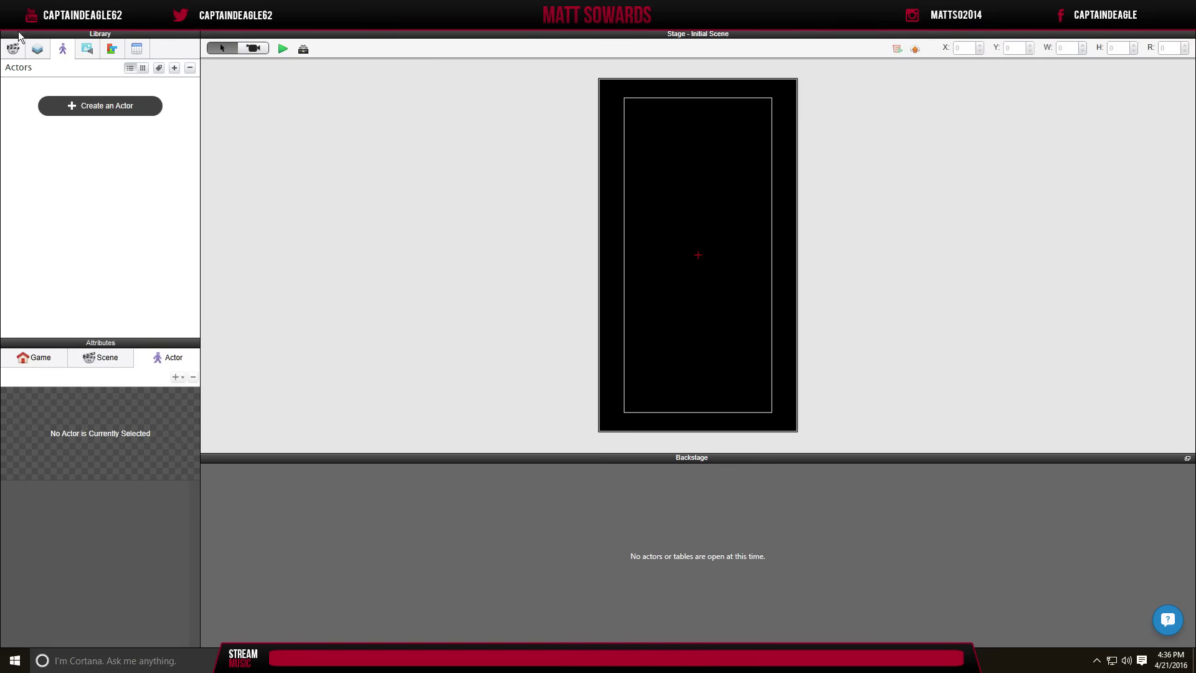
Examine the project library's sections for scenes, layers, actors, media, behaviors and tables in GameSalad.
{"action": "left_click", "coordinate": [14, 49]}
{"action": "left_click", "coordinate": [87, 51]}
{"action": "left_click", "coordinate": [22, 53]}
{"action": "left_click", "coordinate": [146, 54]}
{"action": "left_click", "coordinate": [117, 53]}
{"action": "left_click", "coordinate": [62, 51]}
{"action": "left_click", "coordinate": [13, 50]}
{"action": "left_click", "coordinate": [60, 55]}
{"action": "left_click", "coordinate": [112, 50]}
{"action": "left_click", "coordinate": [137, 50]}
{"action": "left_click", "coordinate": [114, 50]}
{"action": "left_click", "coordinate": [87, 50]}
{"action": "left_click", "coordinate": [38, 49]}
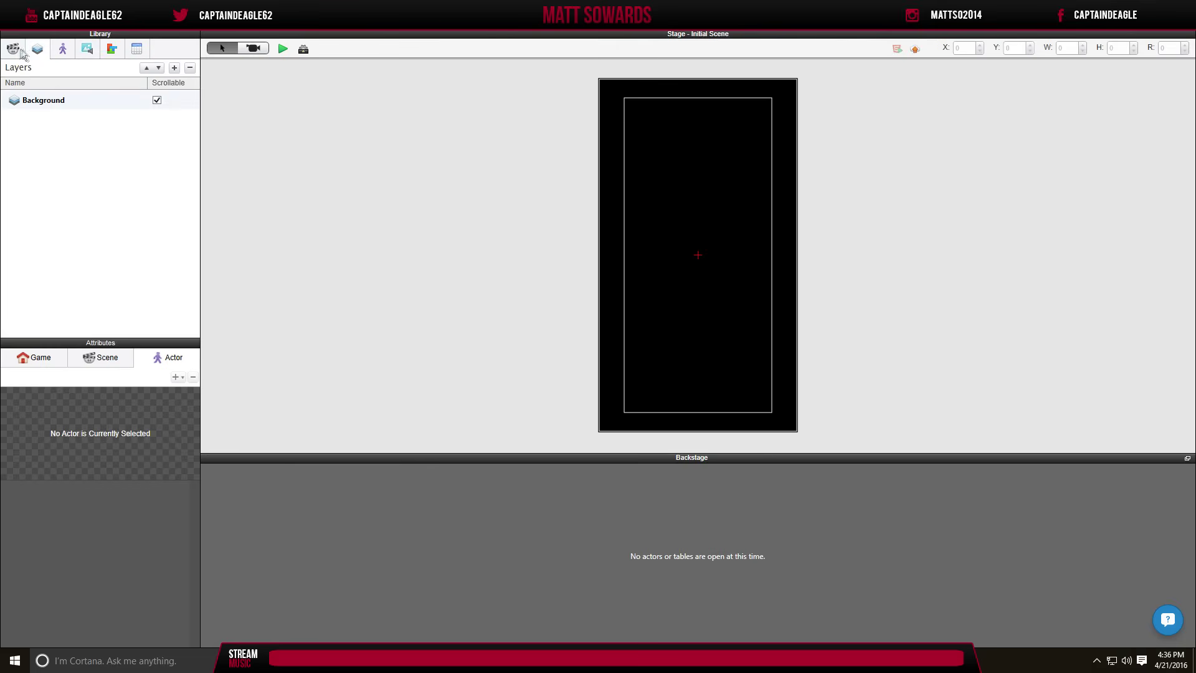
{"action": "left_click", "coordinate": [63, 50]}
{"action": "left_click", "coordinate": [137, 50]}
{"action": "left_click", "coordinate": [114, 50]}
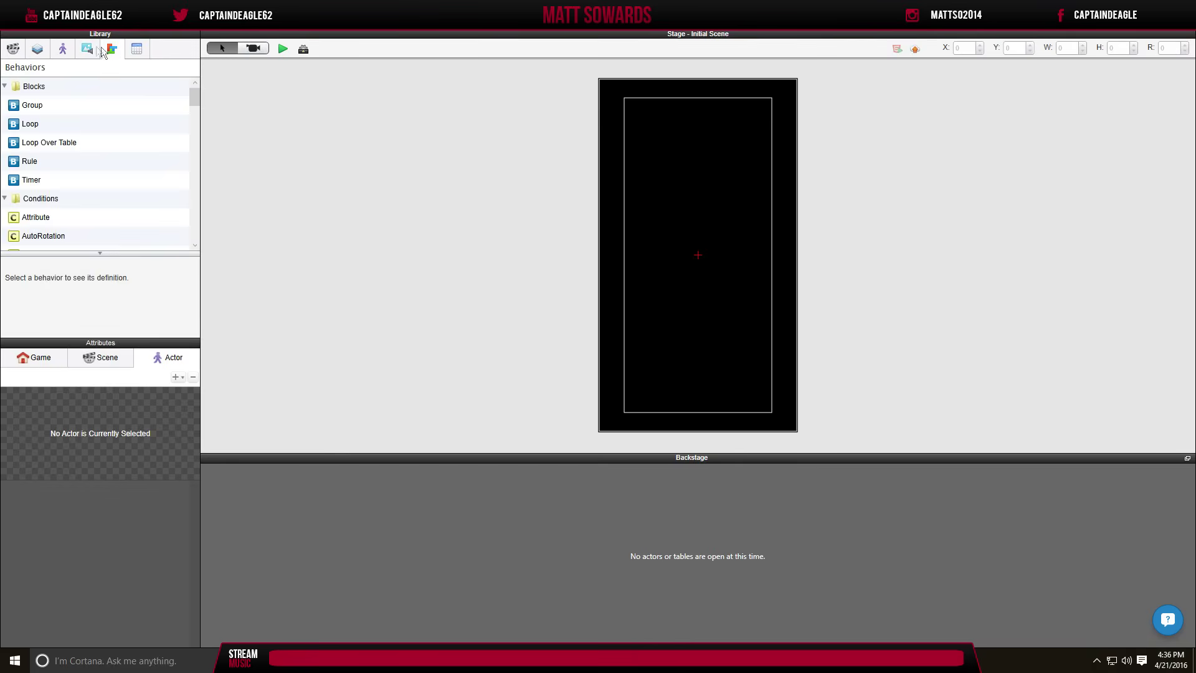
{"action": "left_click", "coordinate": [62, 50]}
{"action": "left_click", "coordinate": [37, 50]}
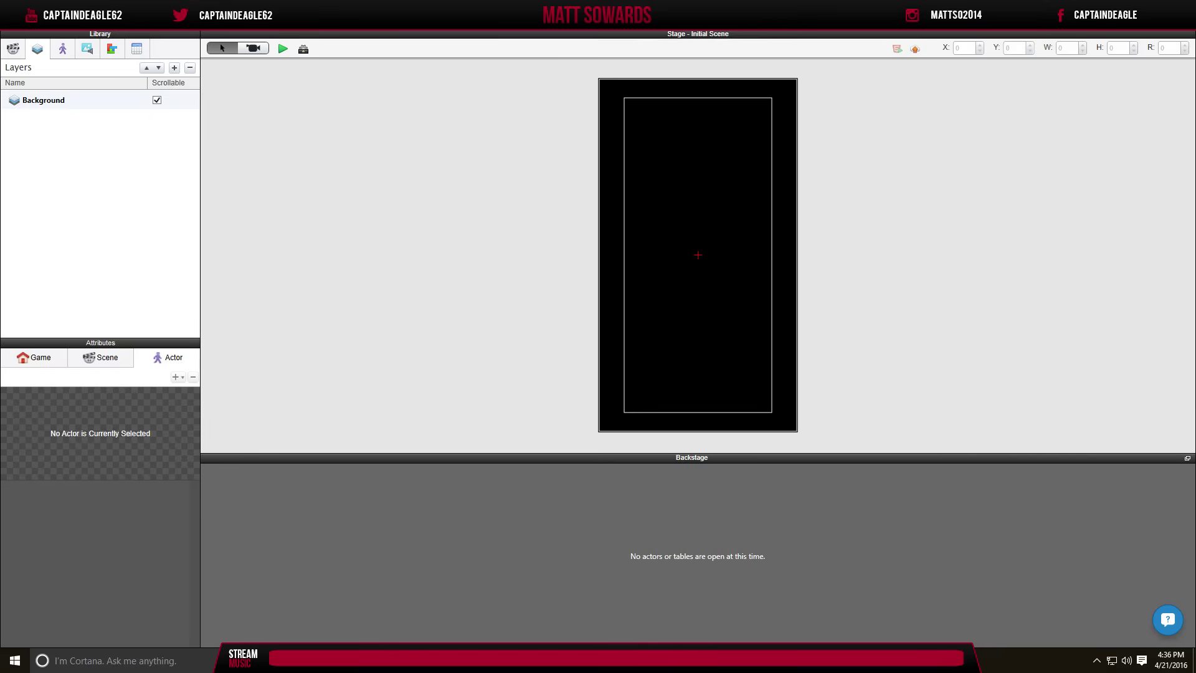
Create a new project for the iPhone 5 Portrait platform, keeping the title My Great Project and resolution independence off.
{"action": "left_click", "coordinate": [13, 25]}
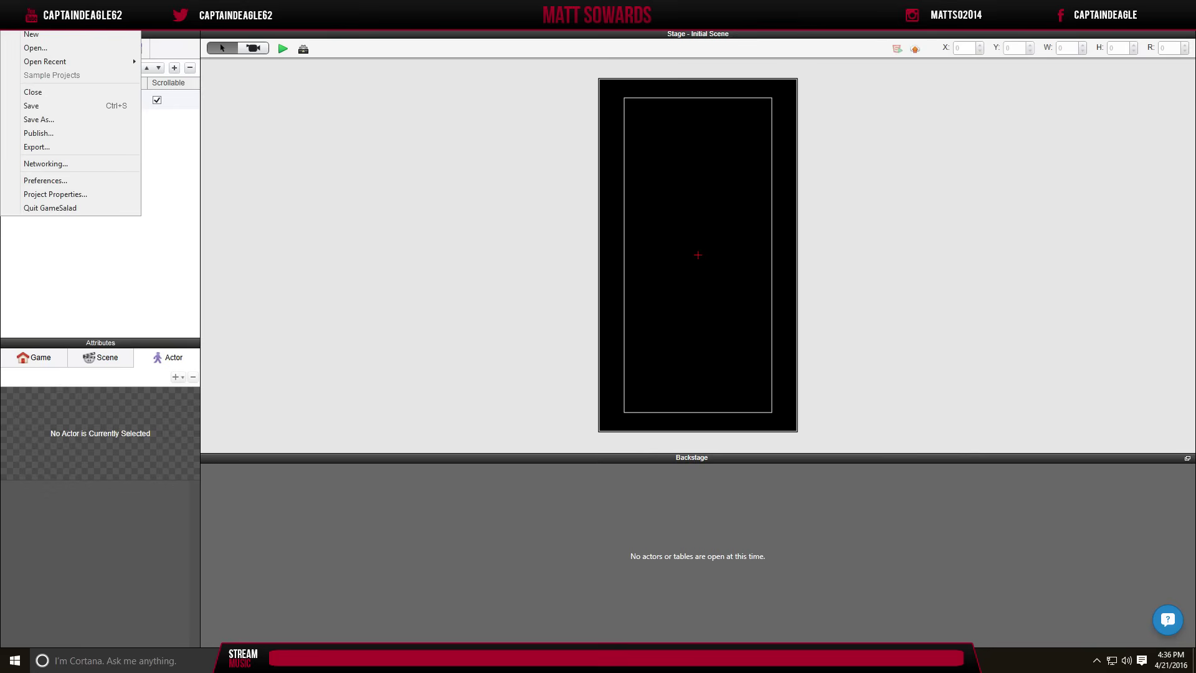
{"action": "left_click", "coordinate": [32, 34]}
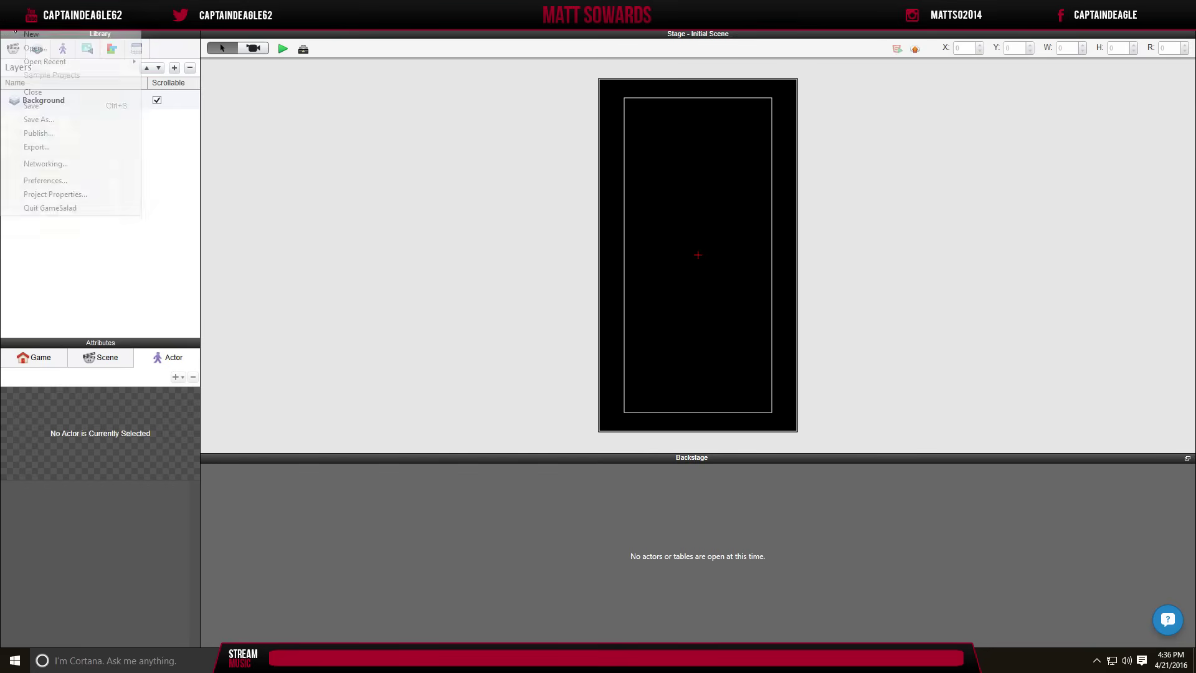
{"action": "left_click_drag", "start_coordinate": [264, 185], "coordinate": [182, 185]}
{"action": "left_click", "coordinate": [319, 185]}
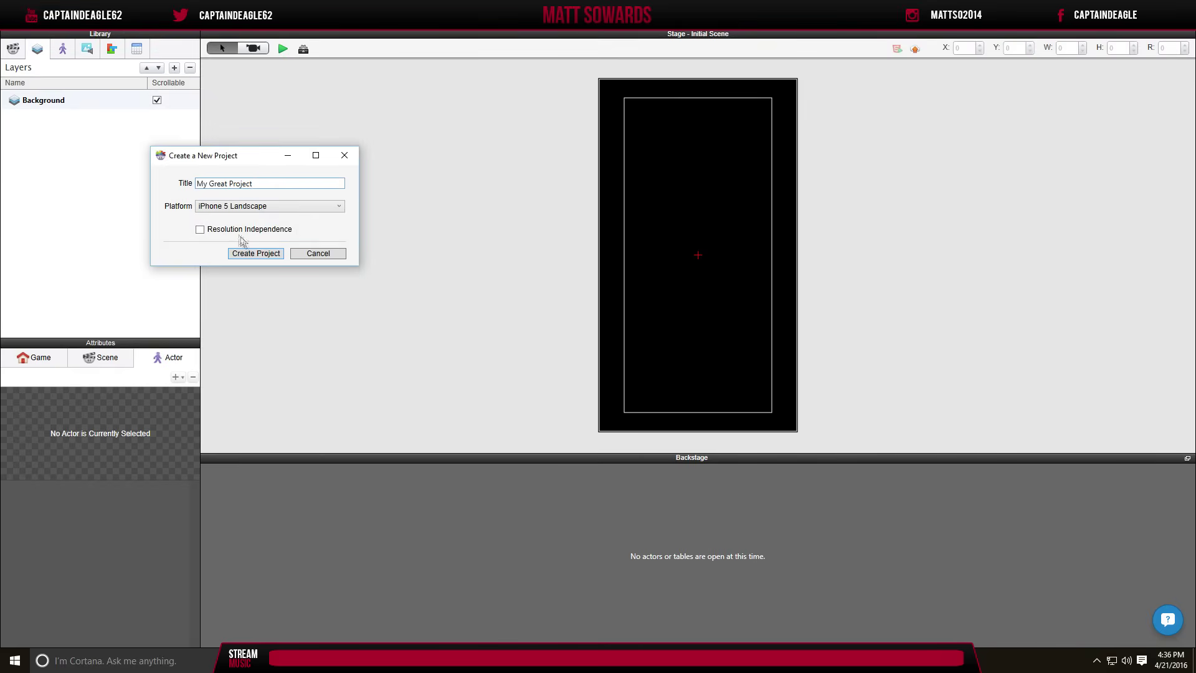
{"action": "left_click", "coordinate": [258, 208]}
{"action": "left_click", "coordinate": [257, 209]}
{"action": "left_click", "coordinate": [258, 209]}
{"action": "left_click", "coordinate": [253, 275]}
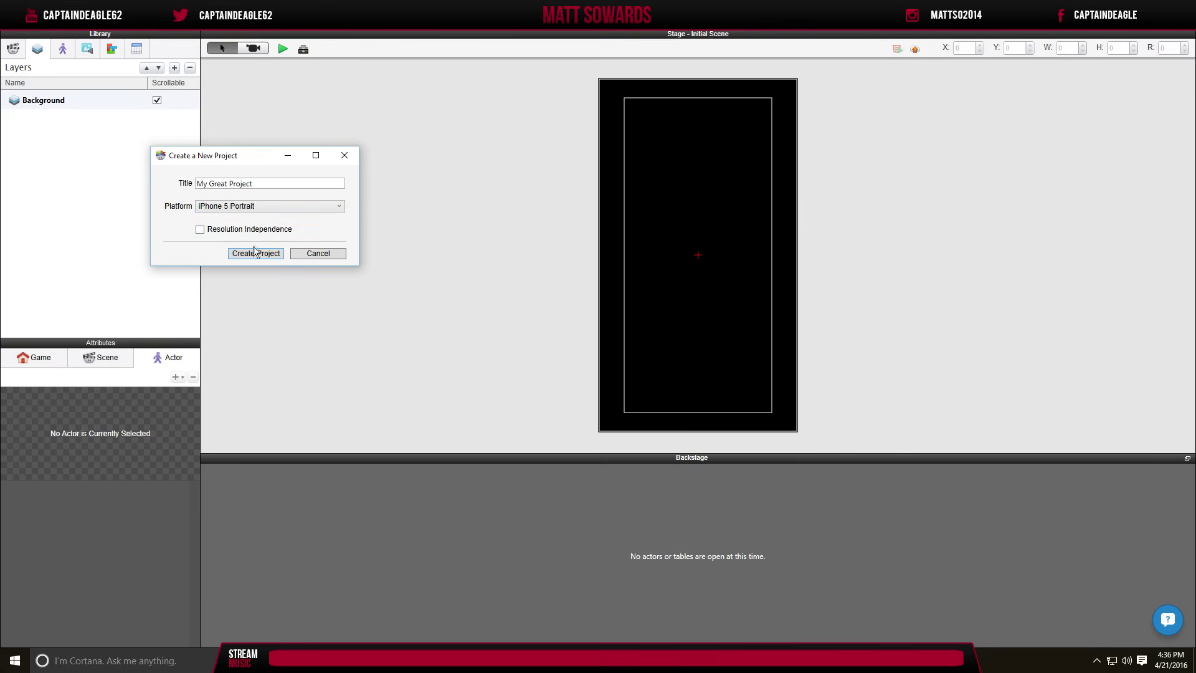
{"action": "left_click", "coordinate": [263, 252]}
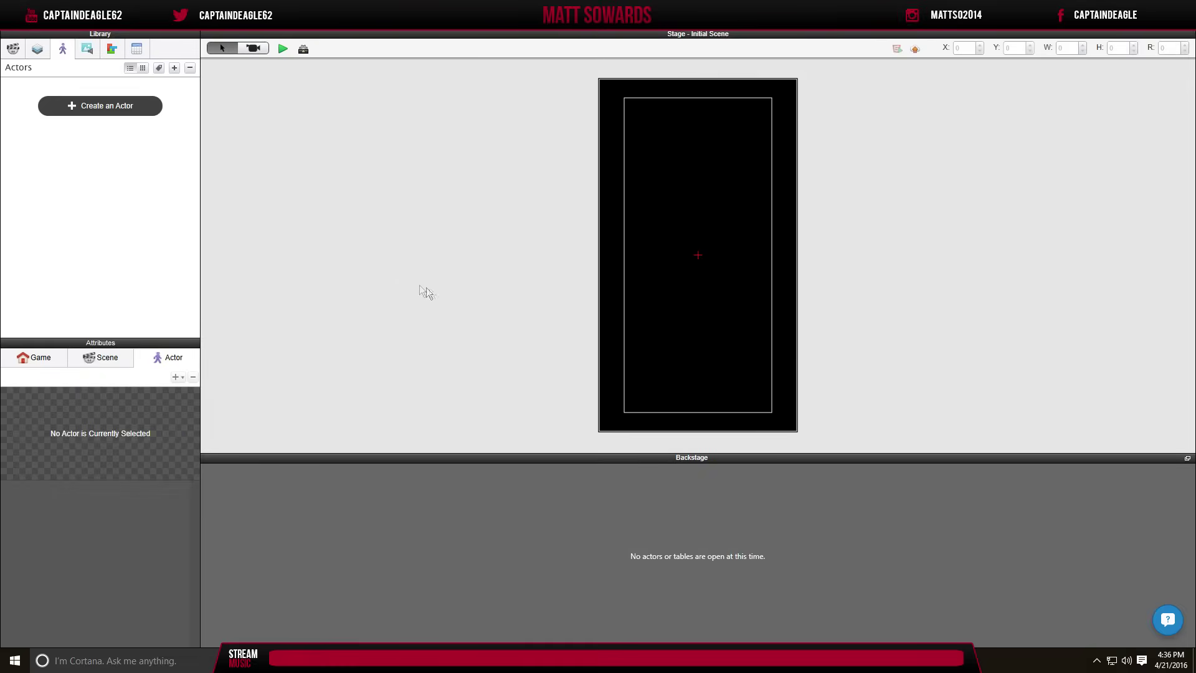
Add a new scene to the project and name it Menu.
{"action": "left_click", "coordinate": [23, 50]}
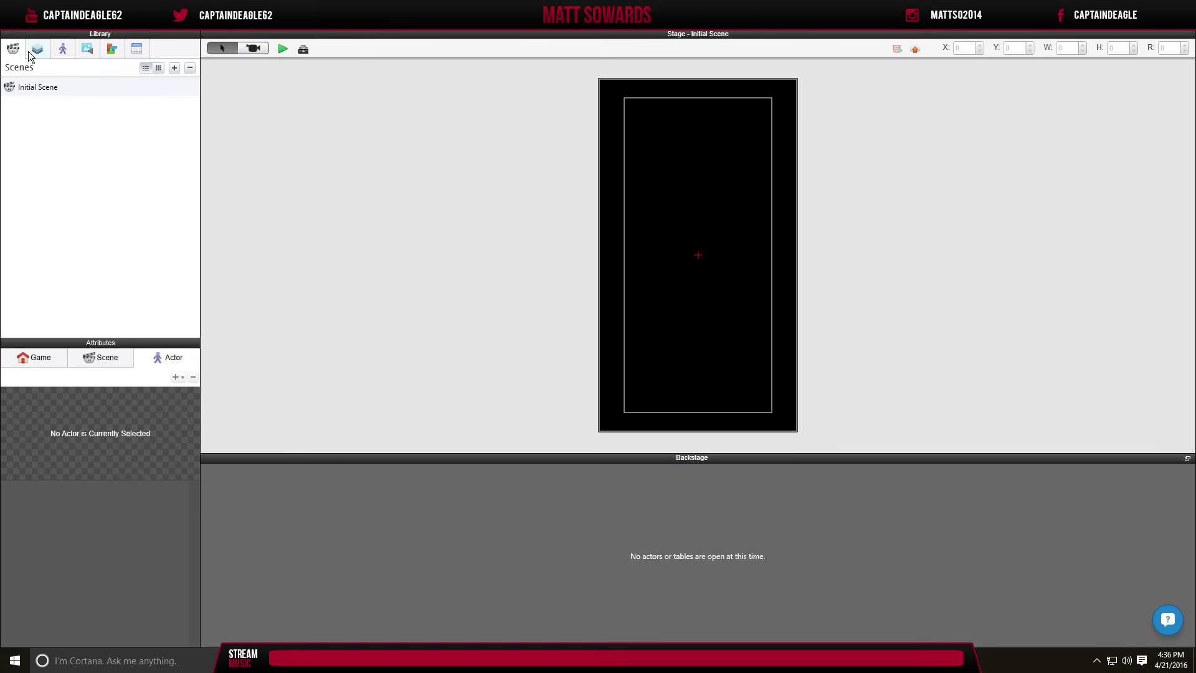
{"action": "left_click", "coordinate": [174, 69]}
{"action": "left_click", "coordinate": [50, 92]}
{"action": "double_click", "coordinate": [50, 104]}
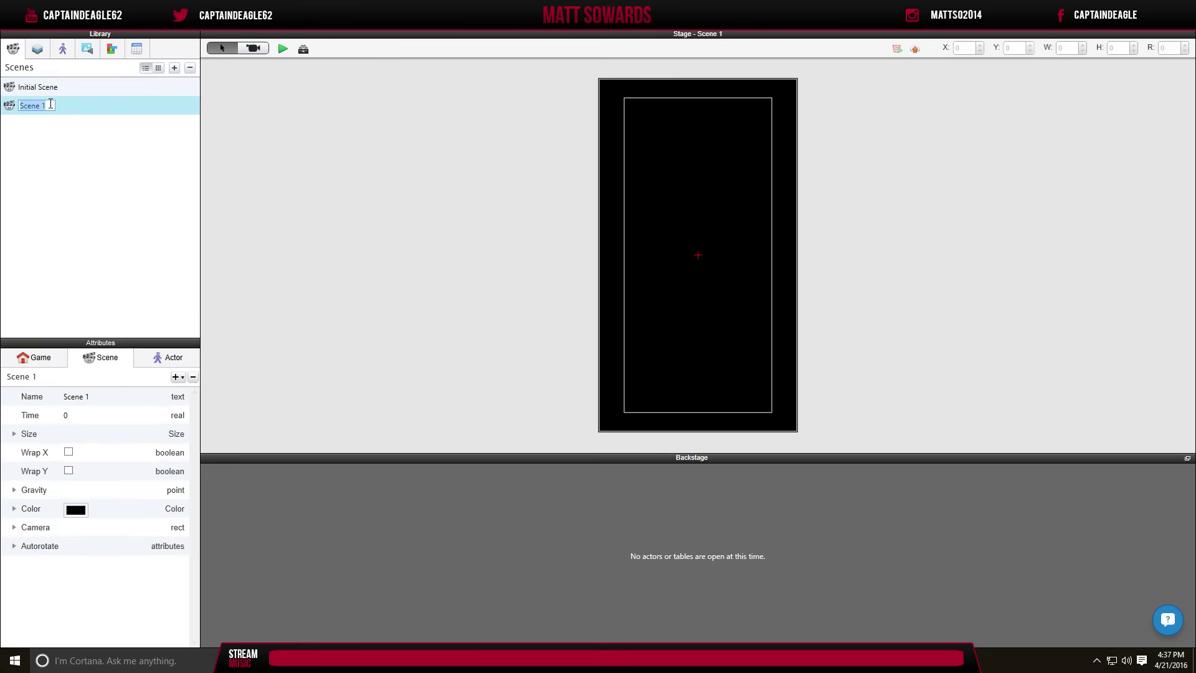
{"action": "key", "text": "BackSpace"}
{"action": "type", "text": "Offic"}
{"action": "key", "text": "BackSpace"}
{"action": "key", "text": "BackSpace"}
{"action": "key", "text": "BackSpace"}
{"action": "key", "text": "BackSpace"}
{"action": "key", "text": "BackSpace"}
{"action": "type", "text": "Menu"}
{"action": "key", "text": "Return"}
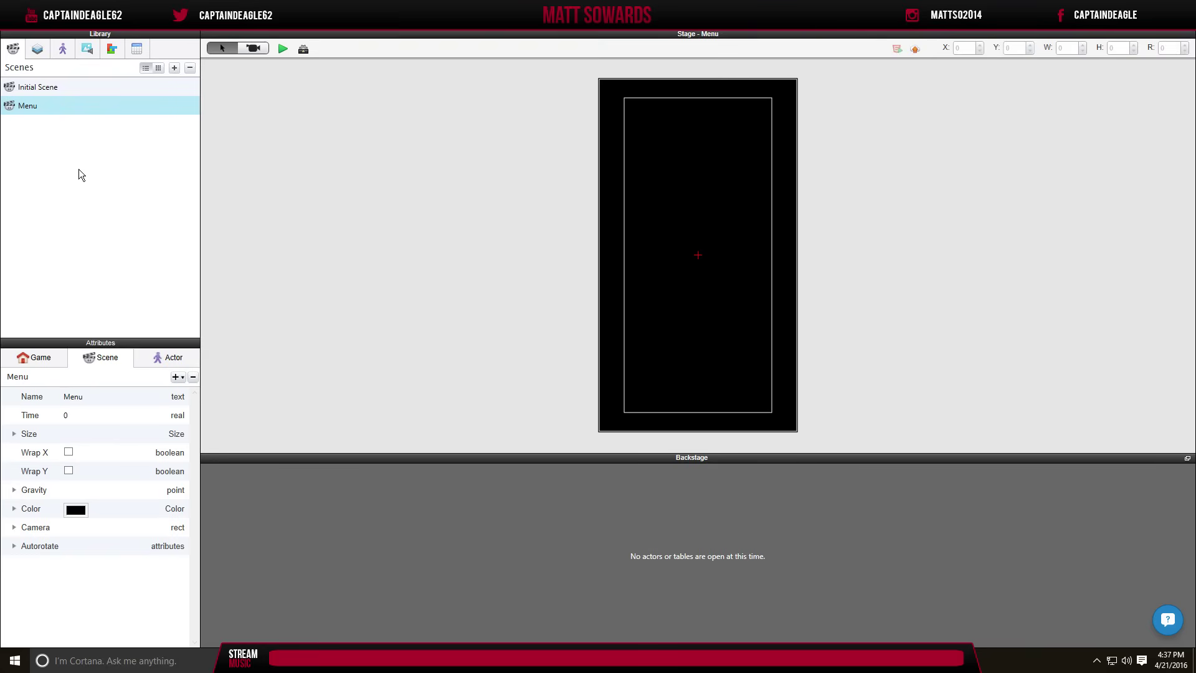
Add another scene below Menu and name it Game.
{"action": "left_click", "coordinate": [174, 68]}
{"action": "left_click", "coordinate": [36, 125]}
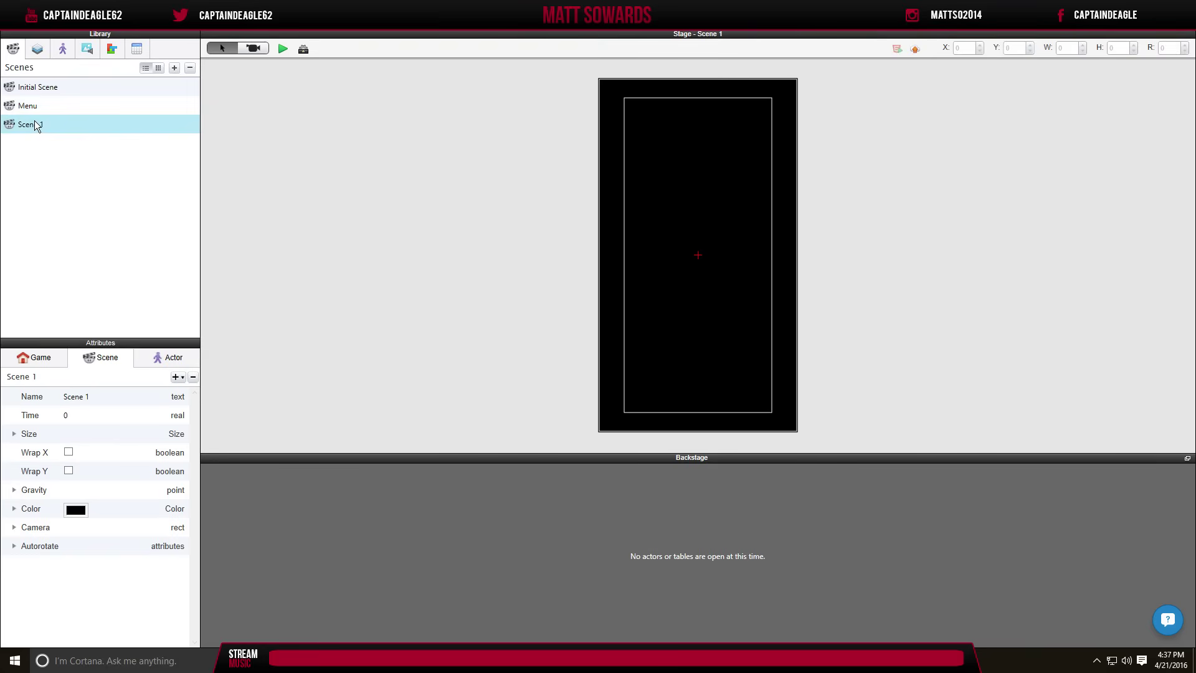
{"action": "type", "text": "Game"}
{"action": "key", "text": "Return"}
Select the Initial Scene and import the image matts2.png into the project's media.
{"action": "left_click", "coordinate": [44, 89]}
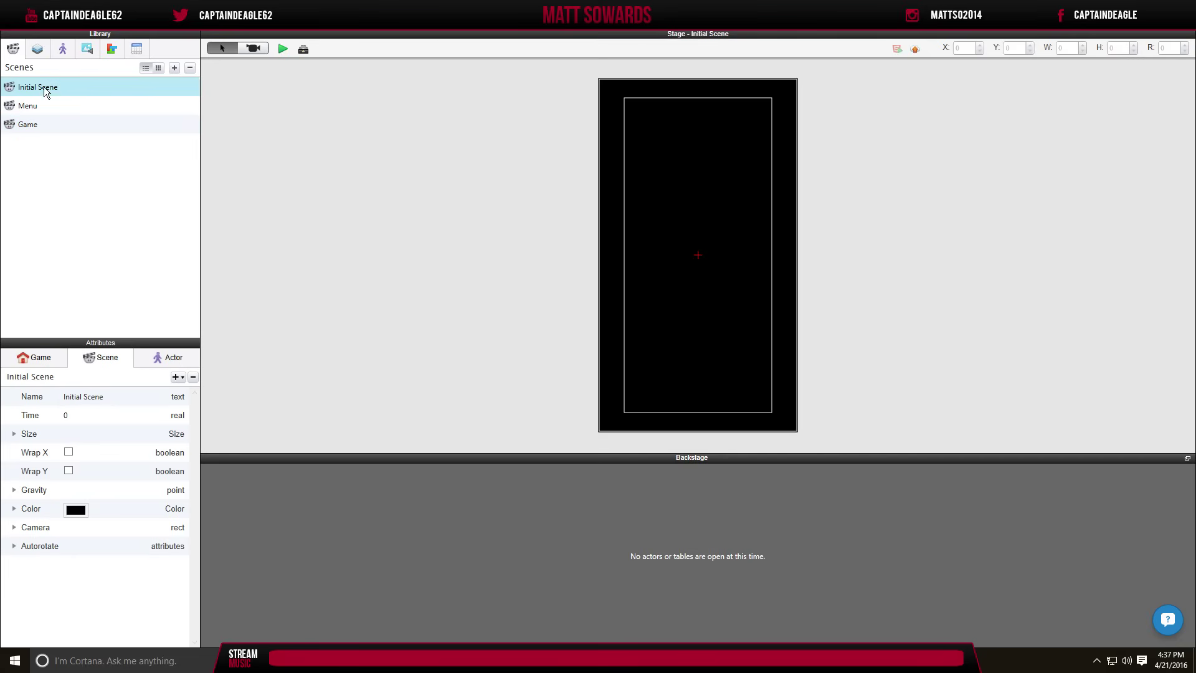
{"action": "left_click", "coordinate": [88, 54]}
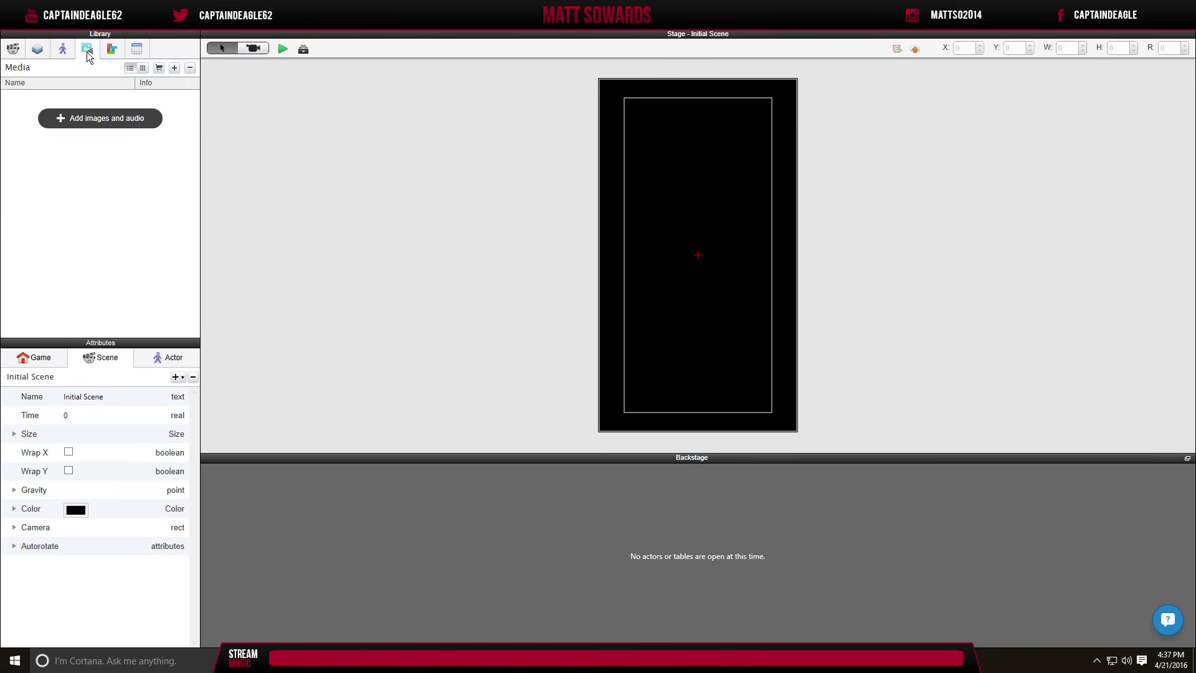
{"action": "left_click", "coordinate": [84, 122]}
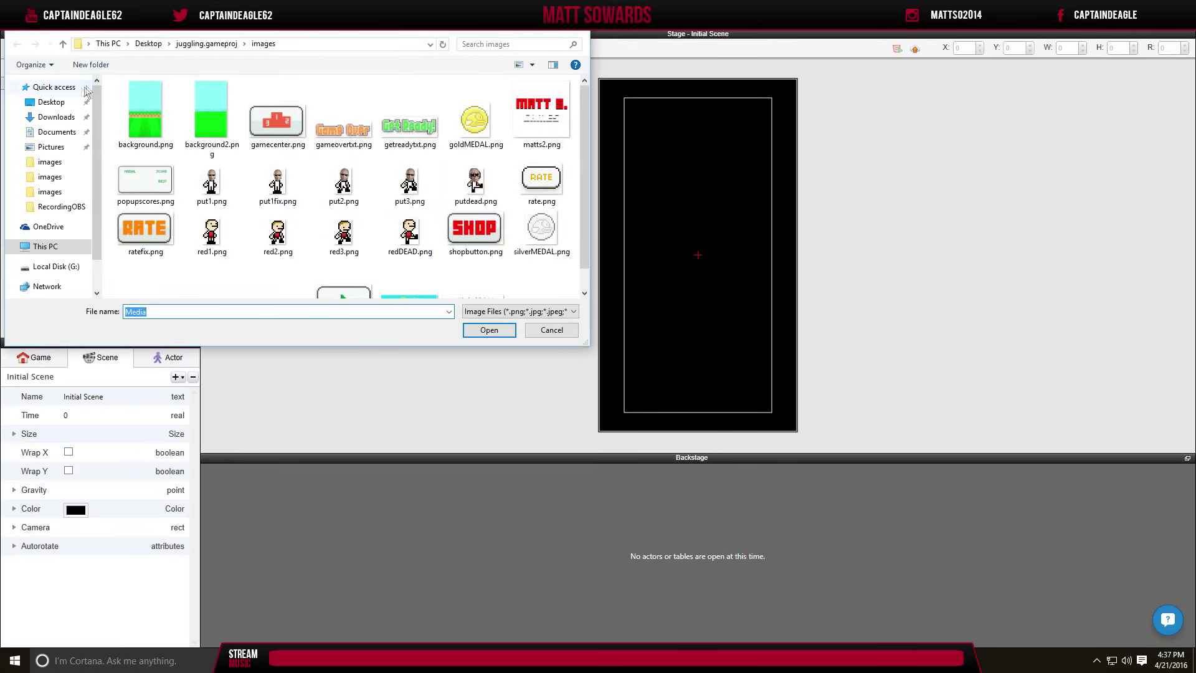
{"action": "scroll", "coordinate": [407, 163], "scroll_direction": "down", "scroll_amount": 1}
{"action": "scroll", "coordinate": [406, 164], "scroll_direction": "up", "scroll_amount": 1}
{"action": "double_click", "coordinate": [538, 130]}
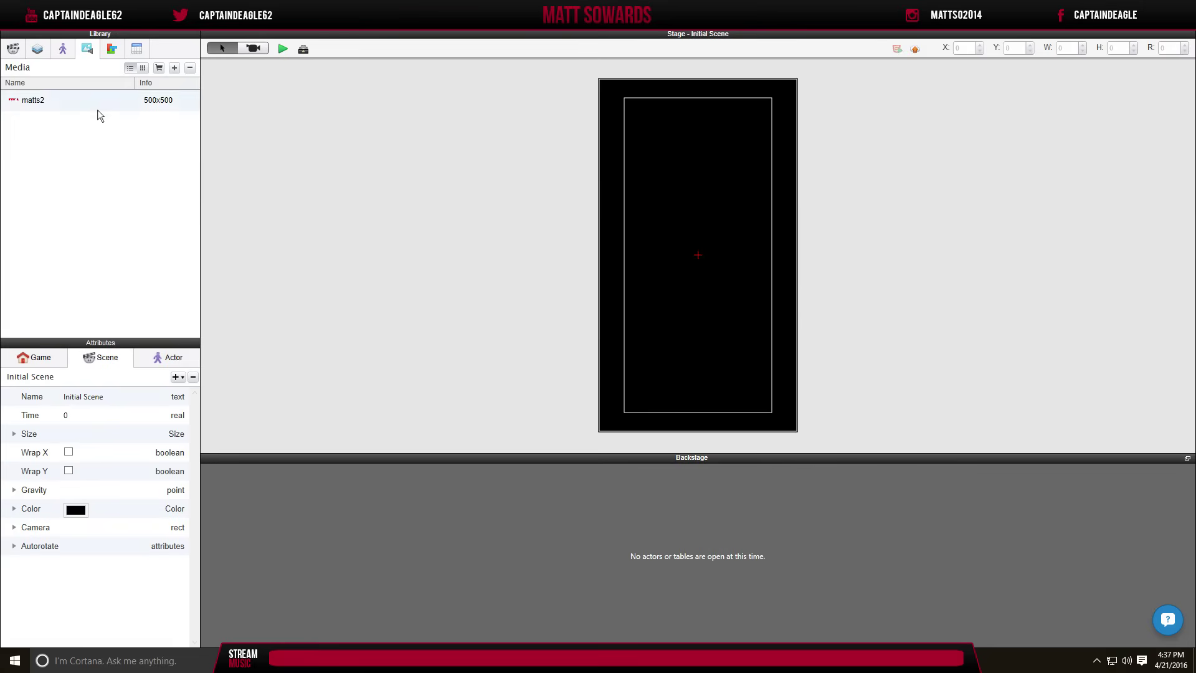
Place the matts2 image on the Initial Scene's stage and scale it down to about 319 by 329 to fit the screen.
{"action": "left_click_drag", "start_coordinate": [97, 110], "coordinate": [213, 172]}
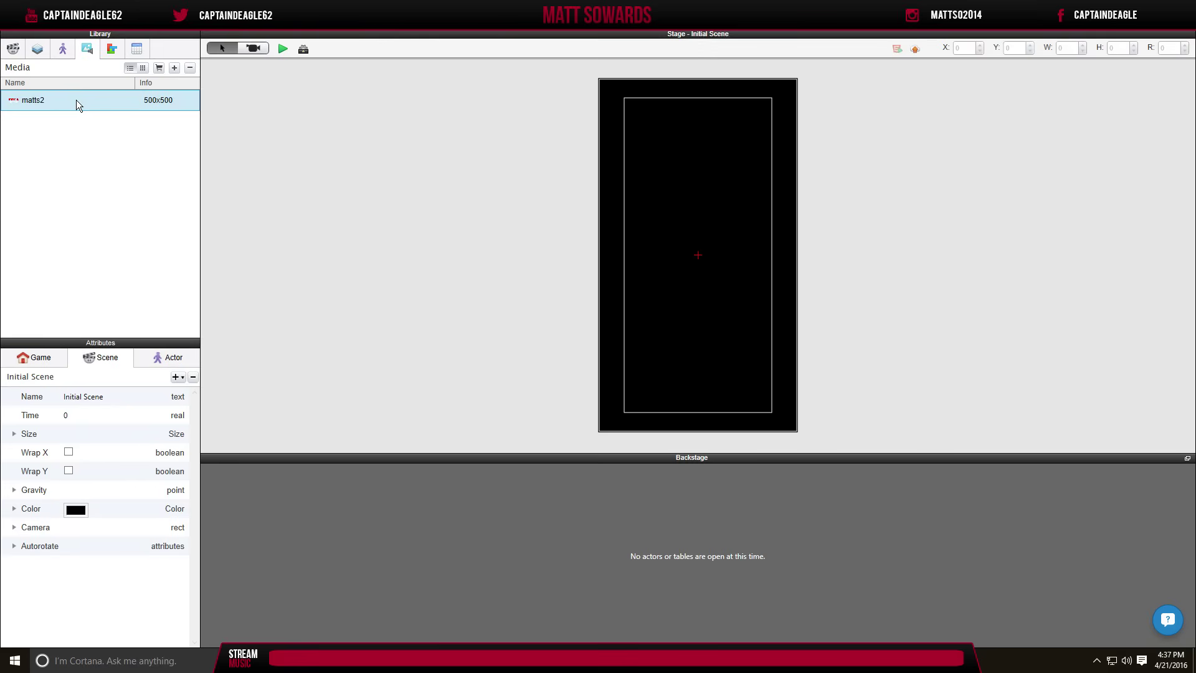
{"action": "left_click_drag", "start_coordinate": [43, 113], "coordinate": [661, 237]}
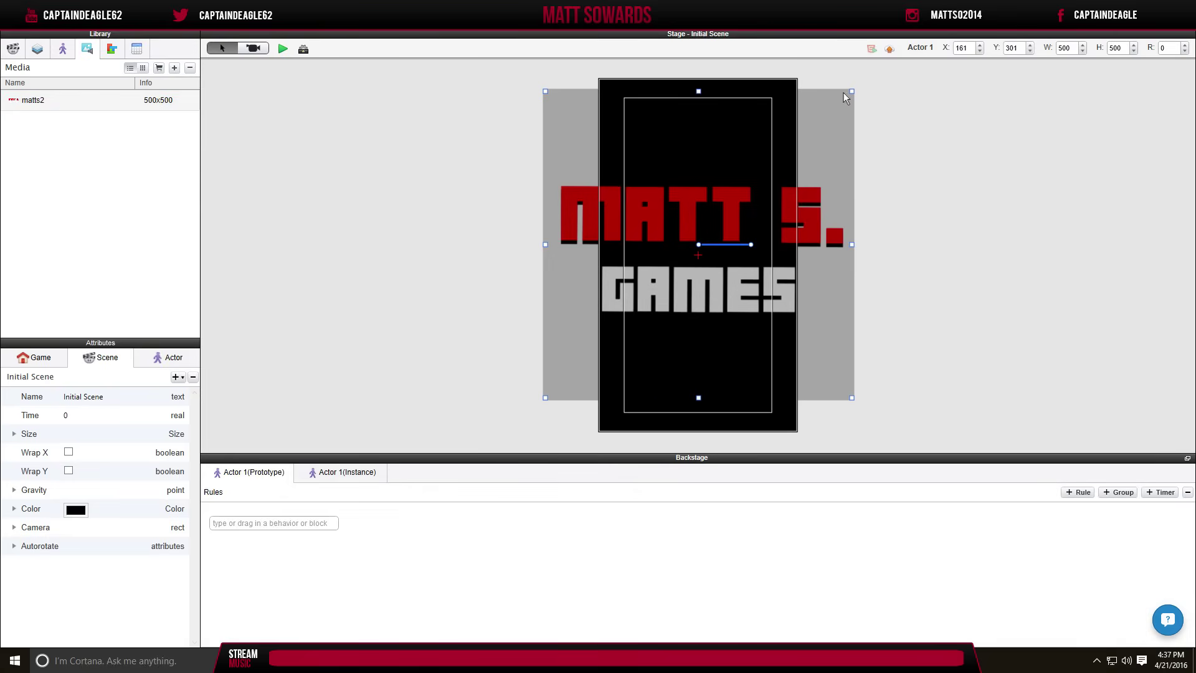
{"action": "left_click", "coordinate": [855, 92]}
{"action": "left_click", "coordinate": [688, 233]}
{"action": "left_click_drag", "start_coordinate": [856, 93], "coordinate": [739, 194]}
{"action": "left_click_drag", "start_coordinate": [629, 296], "coordinate": [683, 263]}
{"action": "left_click_drag", "start_coordinate": [741, 212], "coordinate": [746, 201]}
{"action": "left_click", "coordinate": [296, 71]}
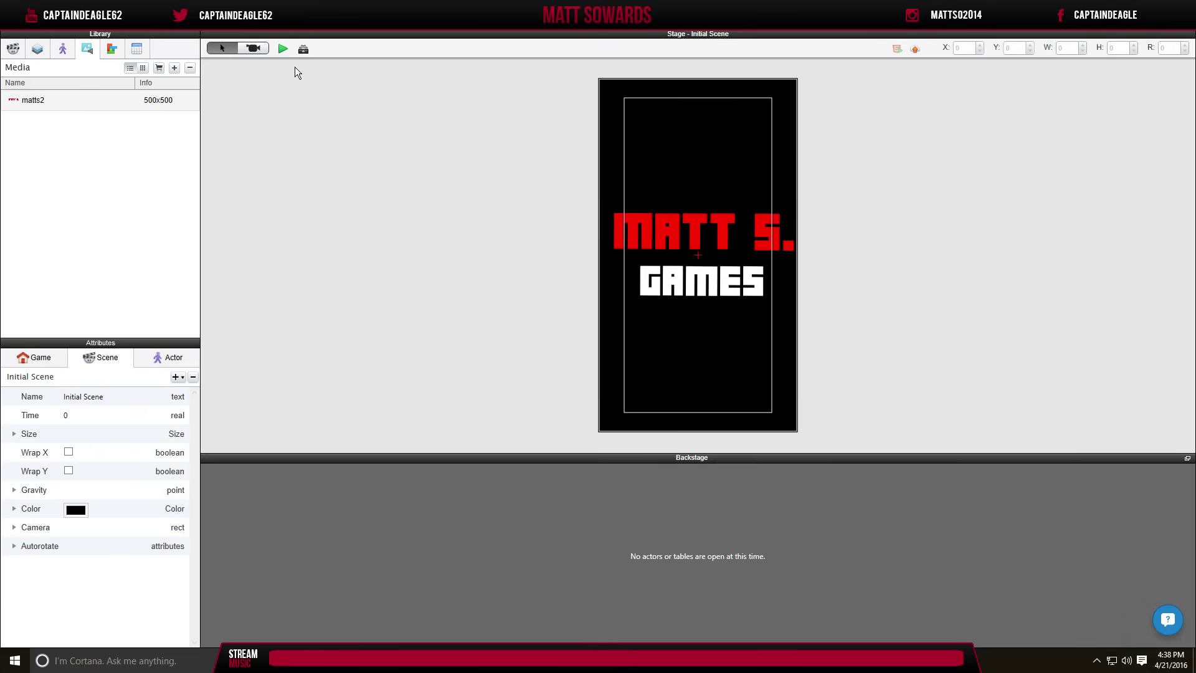
Centre the logo actor at about X 160, Y 291, previewing the scene before and after the move.
{"action": "left_click", "coordinate": [282, 48]}
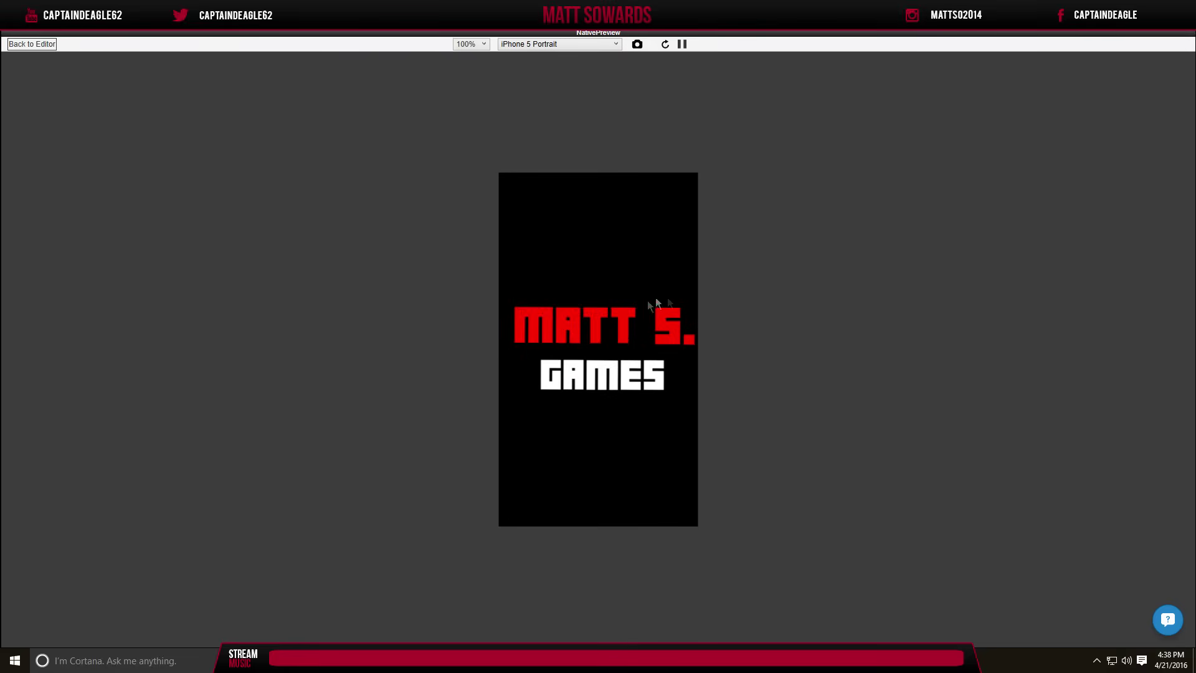
{"action": "left_click", "coordinate": [33, 44]}
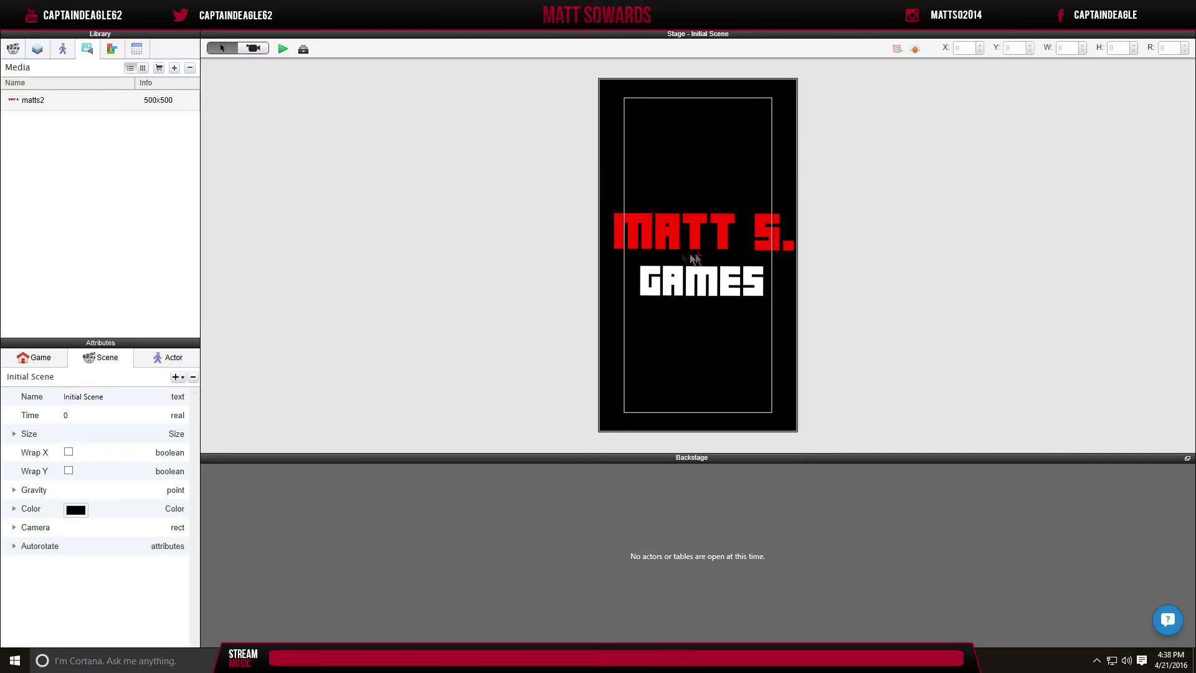
{"action": "left_click", "coordinate": [700, 253]}
{"action": "left_click_drag", "start_coordinate": [699, 253], "coordinate": [698, 253]}
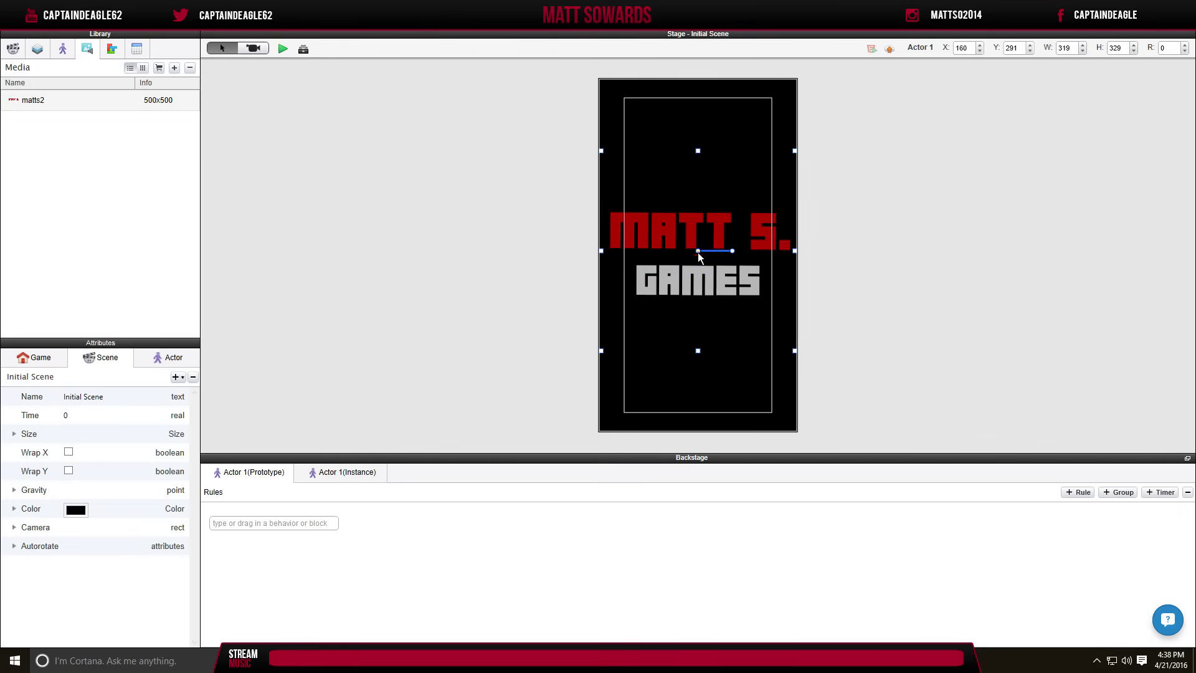
{"action": "left_click", "coordinate": [282, 49]}
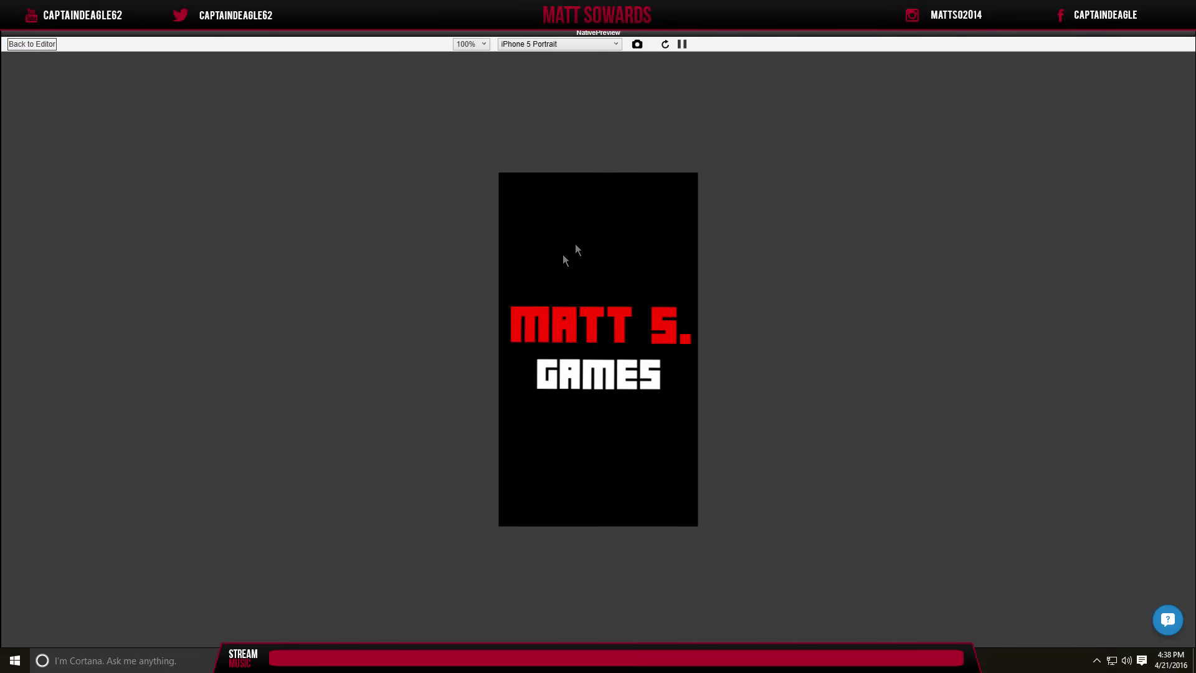
{"action": "left_click", "coordinate": [27, 45]}
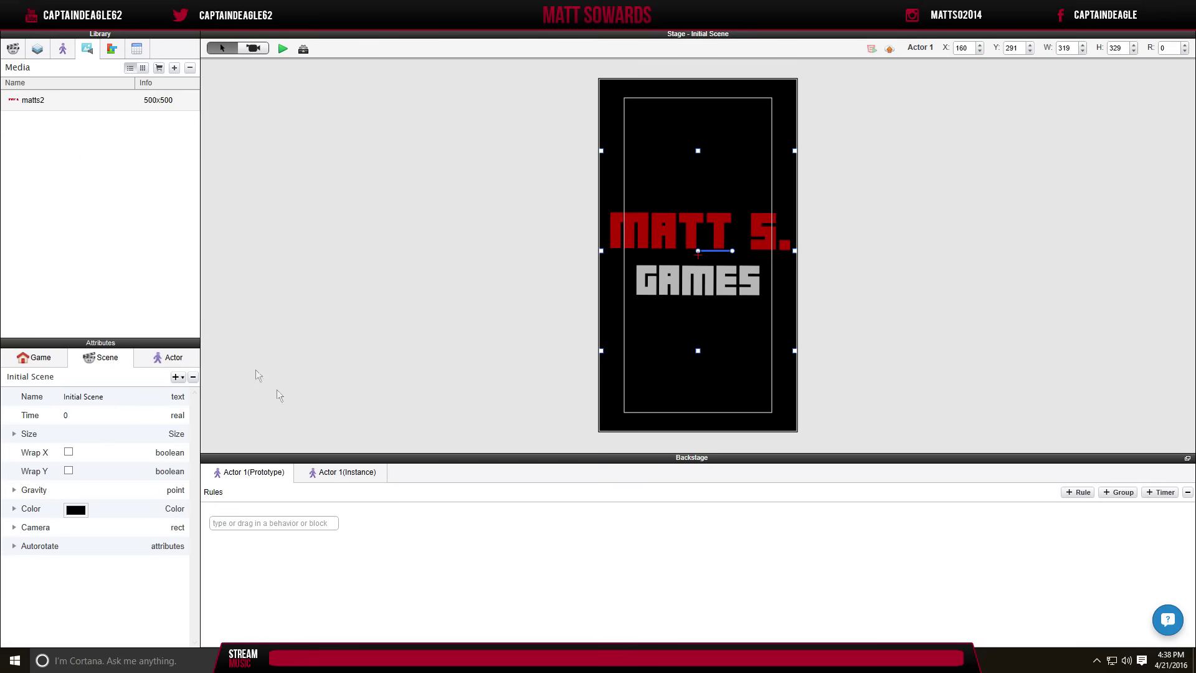
Rename the logo actor Actor 1 as Brand_Intro.
{"action": "left_click", "coordinate": [63, 48]}
{"action": "left_click", "coordinate": [38, 86]}
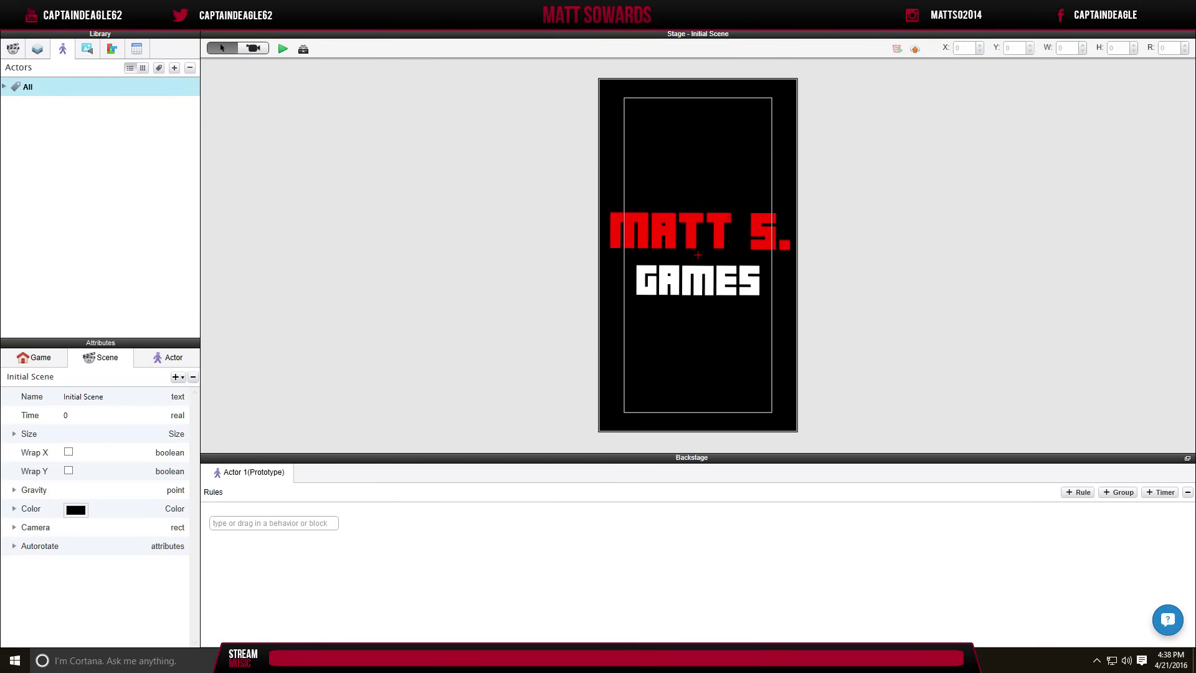
{"action": "left_click", "coordinate": [155, 104]}
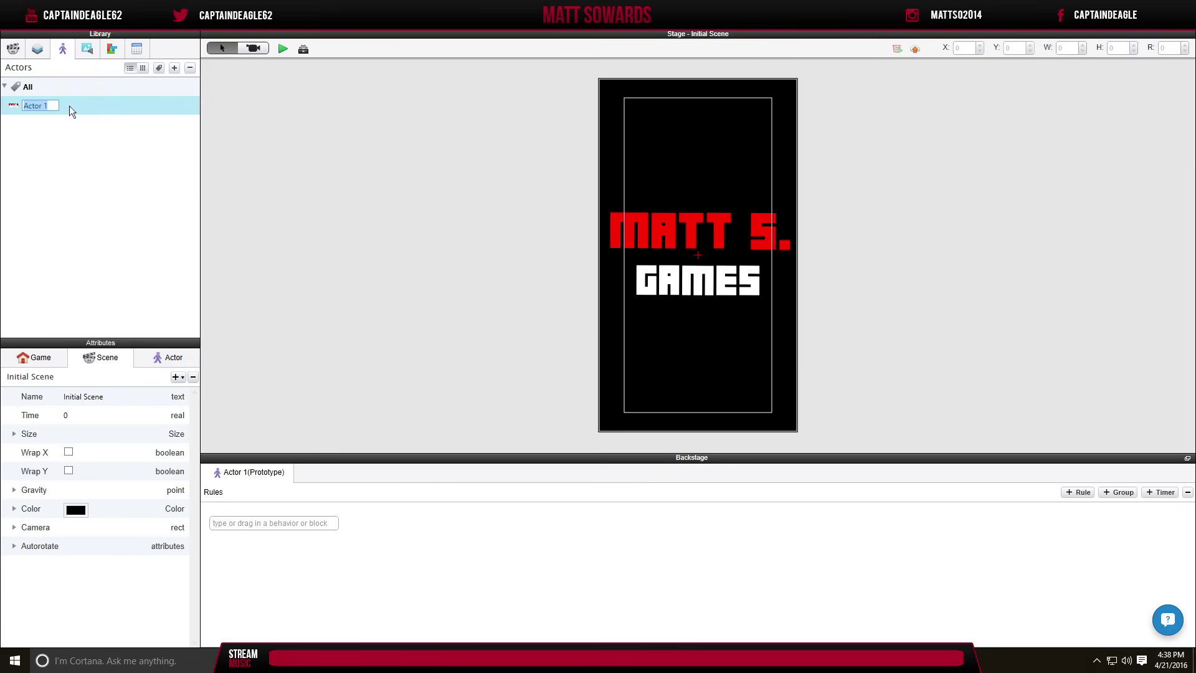
{"action": "type", "text": "bR"}
{"action": "key", "text": "BackSpace"}
{"action": "key", "text": "BackSpace"}
{"action": "type", "text": "Brand_Intro"}
{"action": "key", "text": "Return"}
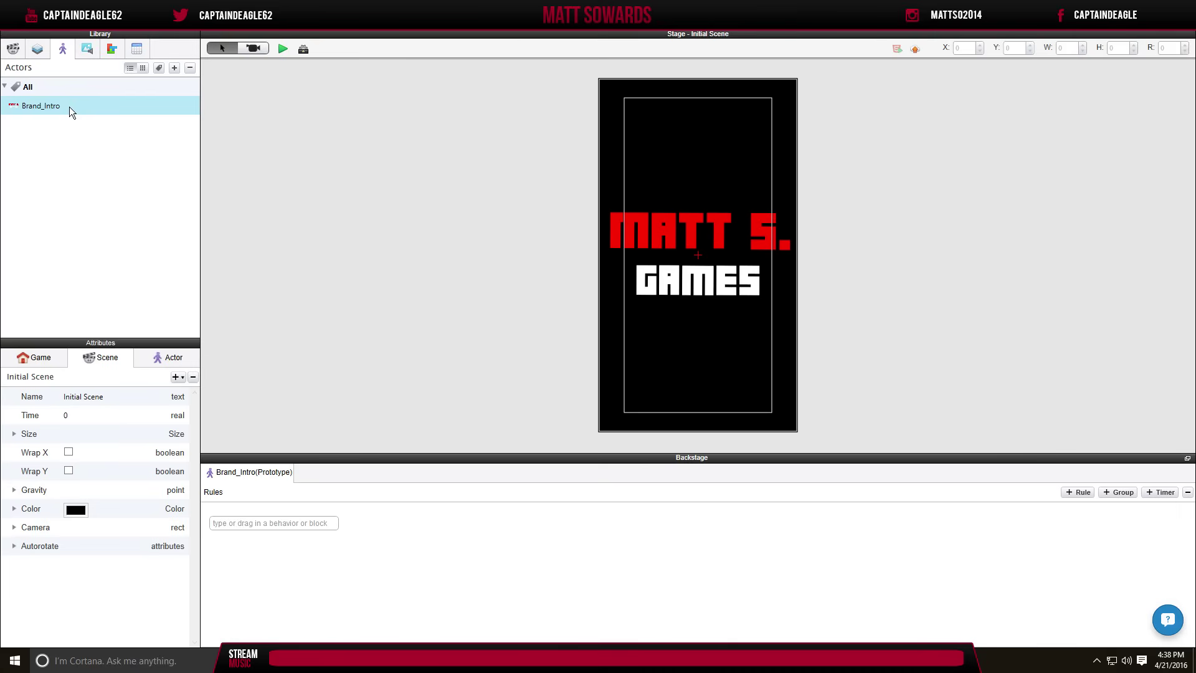
Add a Change Scene behavior to the Brand_Intro actor's rules.
{"action": "left_click", "coordinate": [93, 48]}
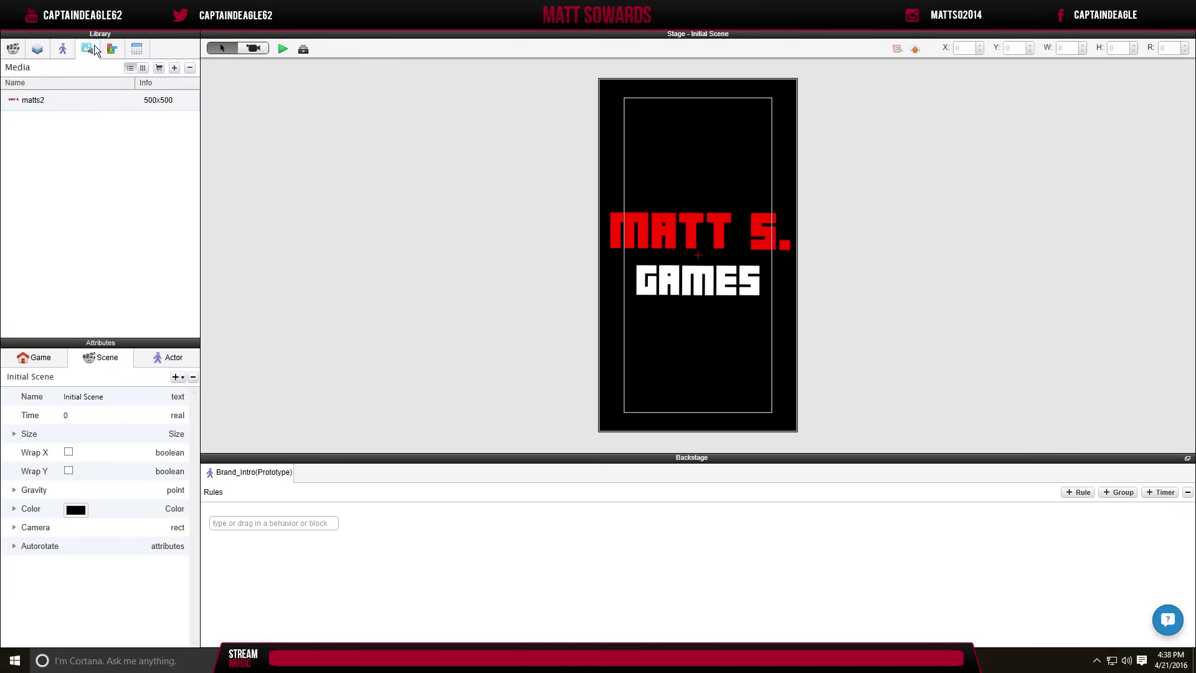
{"action": "left_click", "coordinate": [112, 49]}
{"action": "left_click", "coordinate": [112, 49]}
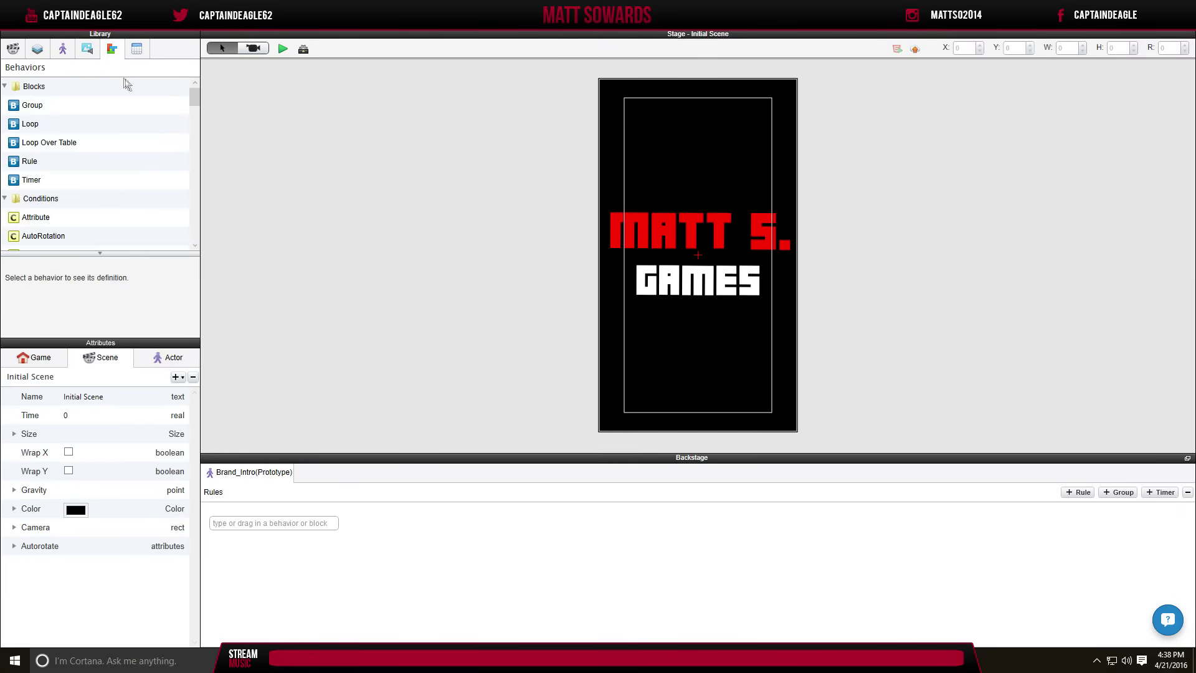
{"action": "scroll", "coordinate": [109, 167], "scroll_direction": "down", "scroll_amount": 6}
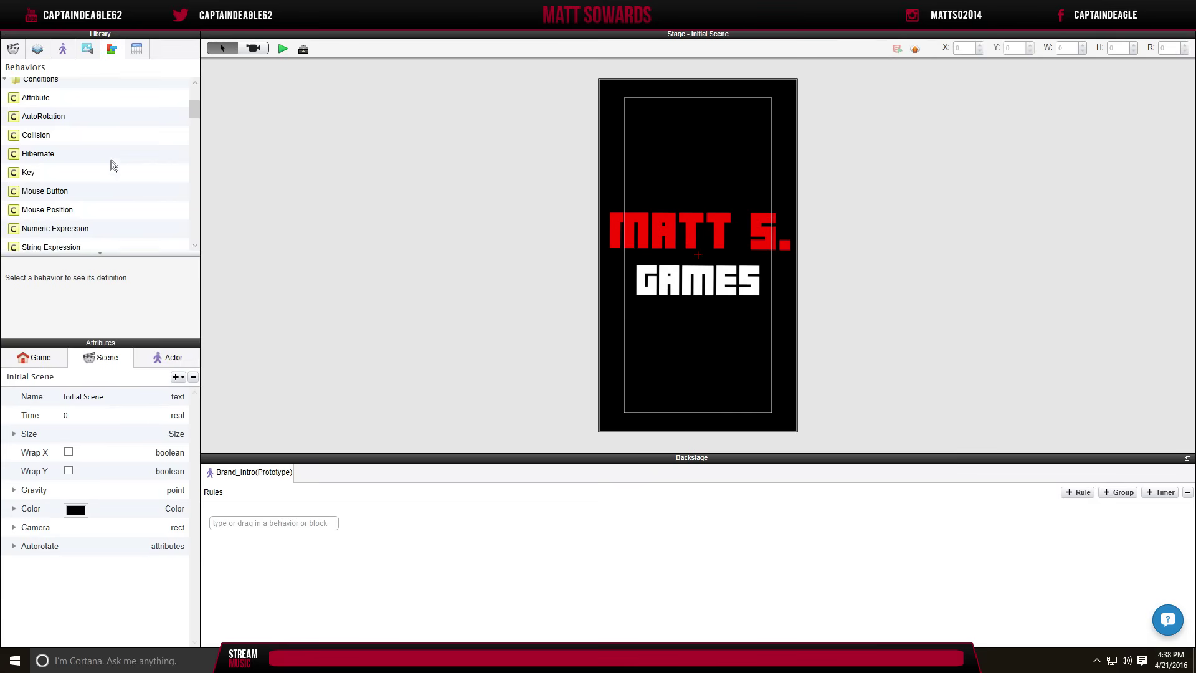
{"action": "scroll", "coordinate": [90, 206], "scroll_direction": "down", "scroll_amount": 3}
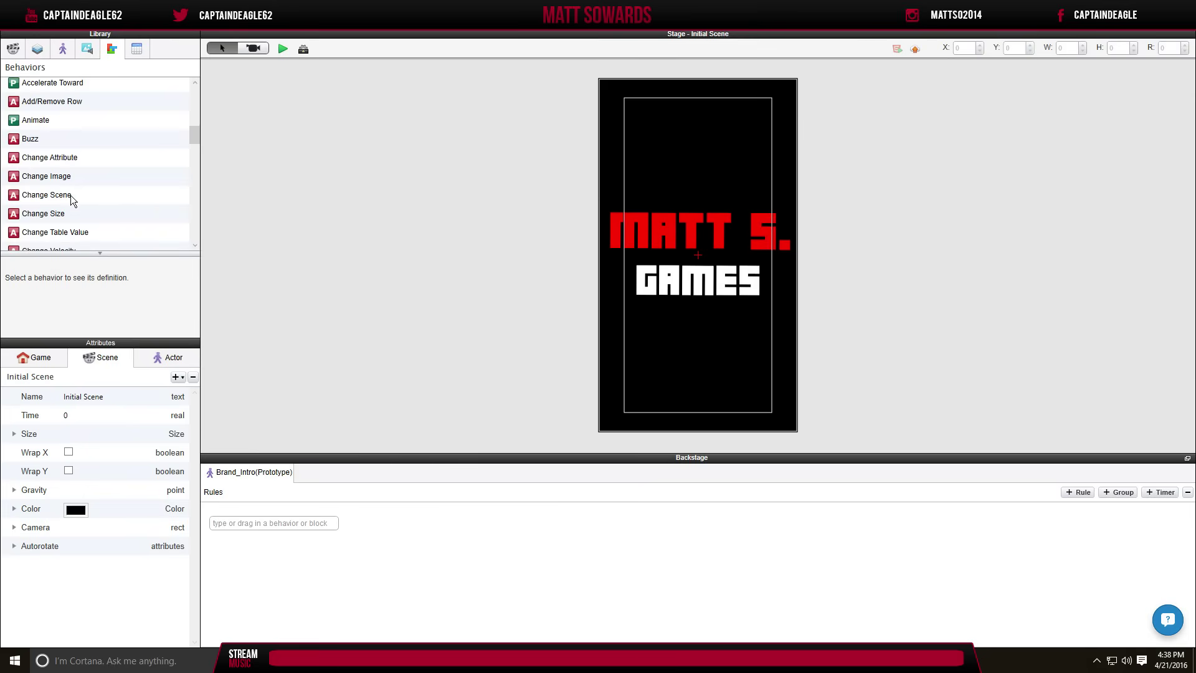
{"action": "scroll", "coordinate": [57, 201], "scroll_direction": "down", "scroll_amount": 1}
{"action": "left_click_drag", "start_coordinate": [62, 167], "coordinate": [263, 516]}
Add a Timer to Brand_Intro's rules and move the Change Scene behavior inside it.
{"action": "scroll", "coordinate": [73, 232], "scroll_direction": "down", "scroll_amount": 5}
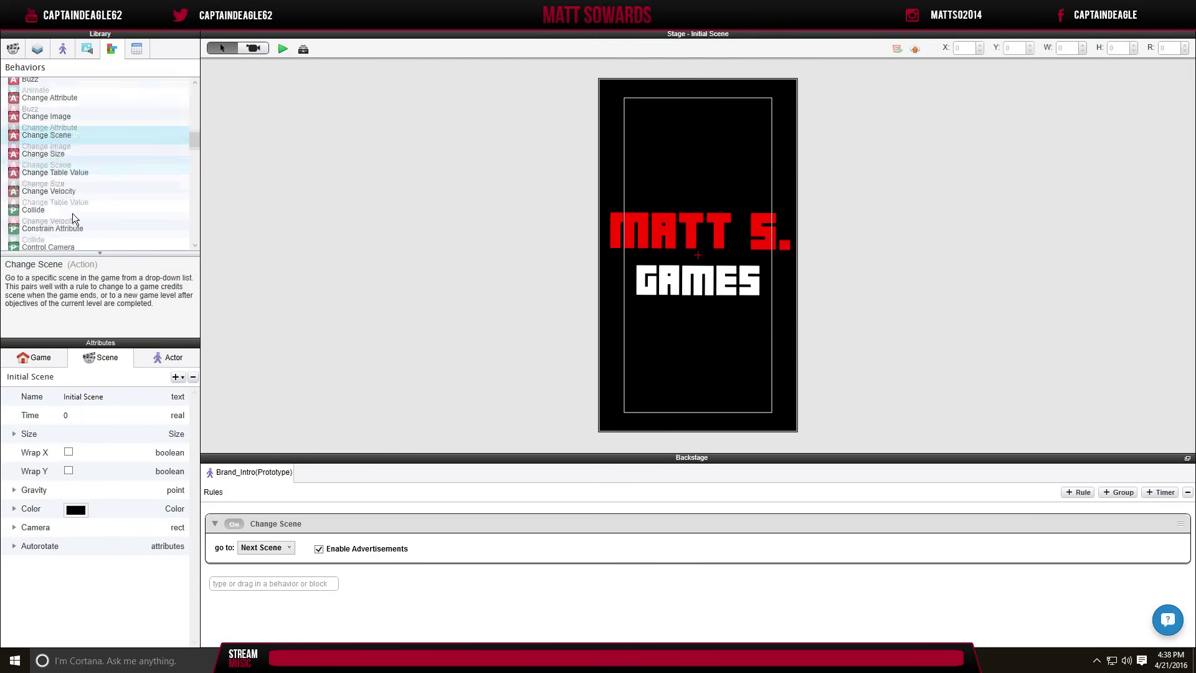
{"action": "scroll", "coordinate": [76, 213], "scroll_direction": "down", "scroll_amount": 5}
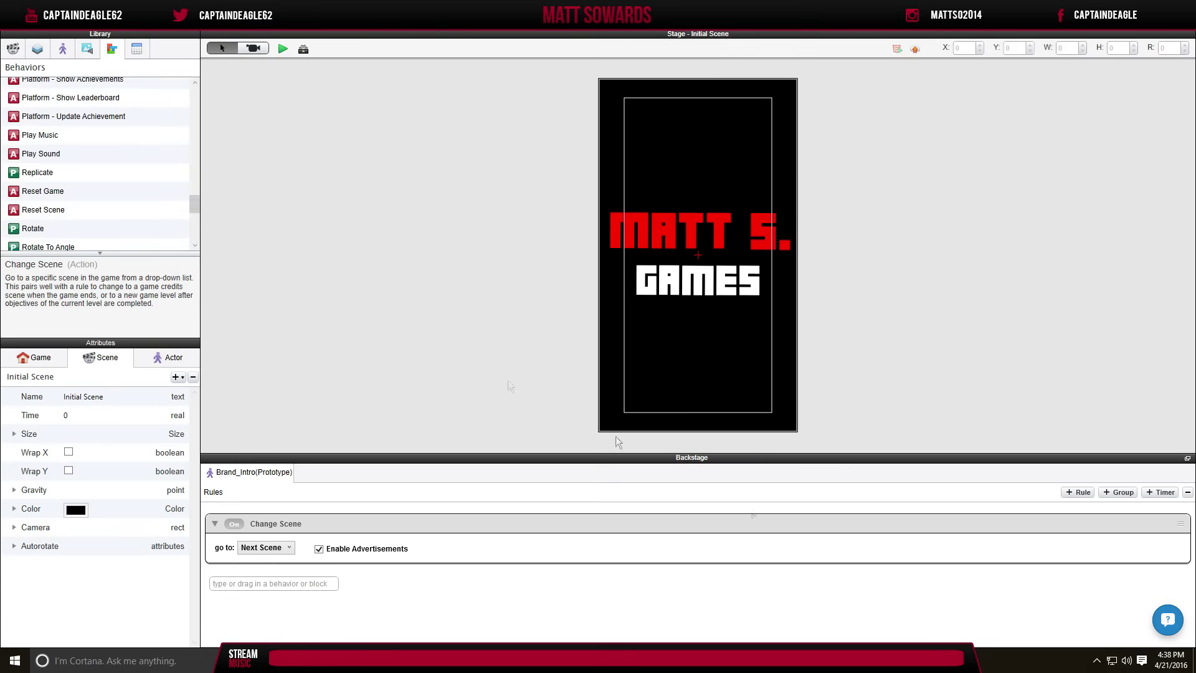
{"action": "left_click", "coordinate": [1144, 498]}
{"action": "left_click_drag", "start_coordinate": [309, 582], "coordinate": [313, 531]}
{"action": "scroll", "coordinate": [265, 563], "scroll_direction": "down", "scroll_amount": 2}
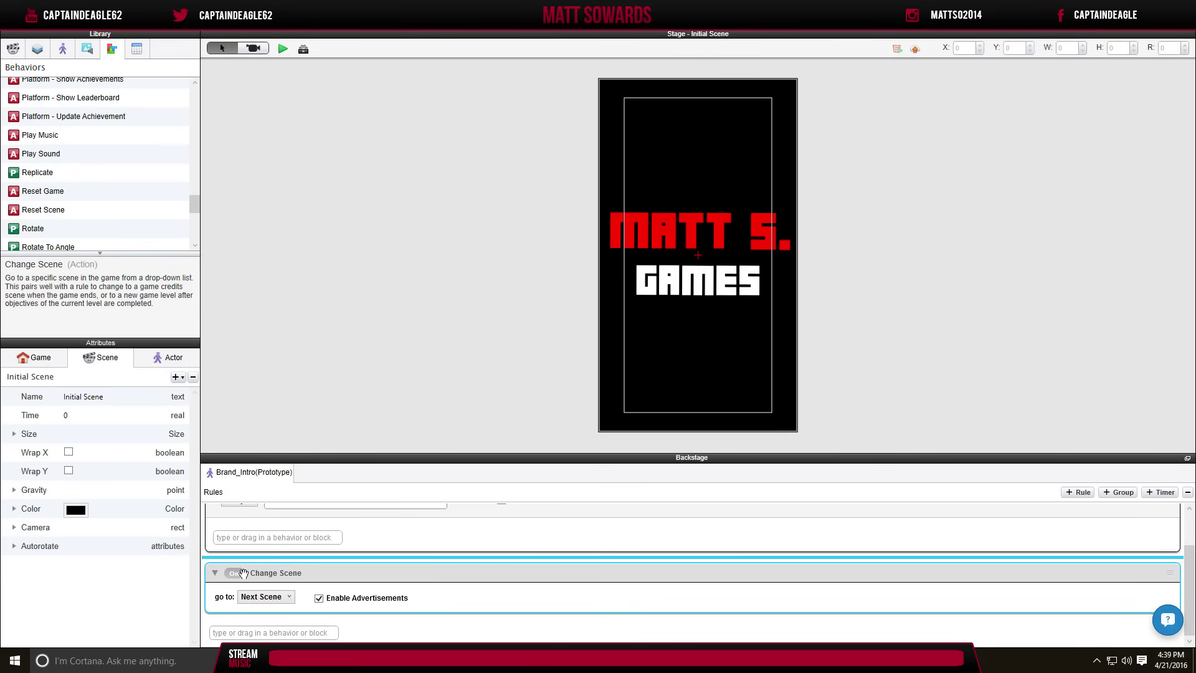
{"action": "mouse_move", "coordinate": [246, 574]}
{"action": "left_mouse_down"}
{"action": "mouse_move", "coordinate": [274, 564]}
{"action": "mouse_move", "coordinate": [268, 595]}
{"action": "mouse_move", "coordinate": [277, 585]}
{"action": "mouse_move", "coordinate": [254, 572]}
{"action": "left_mouse_up"}
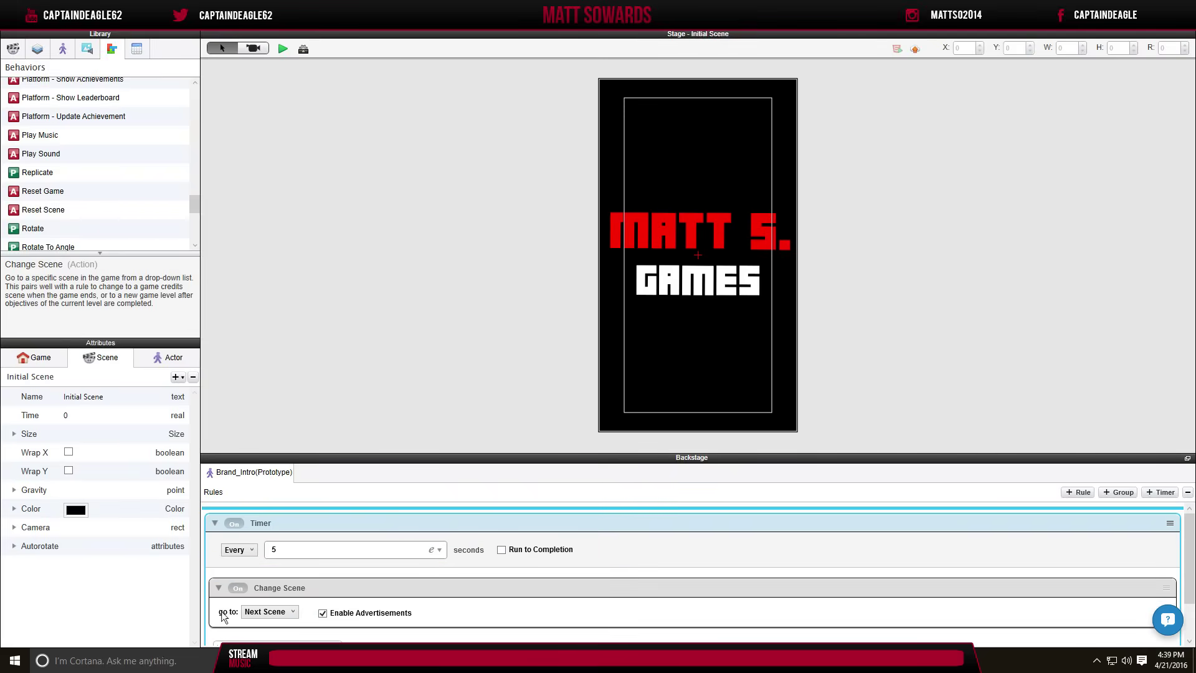
Set the timer to For 4 seconds and enable Run to Completion.
{"action": "left_click", "coordinate": [236, 530]}
{"action": "left_click", "coordinate": [239, 566]}
{"action": "double_click", "coordinate": [296, 529]}
{"action": "type", "text": "4"}
{"action": "left_click", "coordinate": [494, 531]}
Set the Change Scene behavior inside the timer to go to the Menu scene.
{"action": "scroll", "coordinate": [353, 561], "scroll_direction": "down", "scroll_amount": 1}
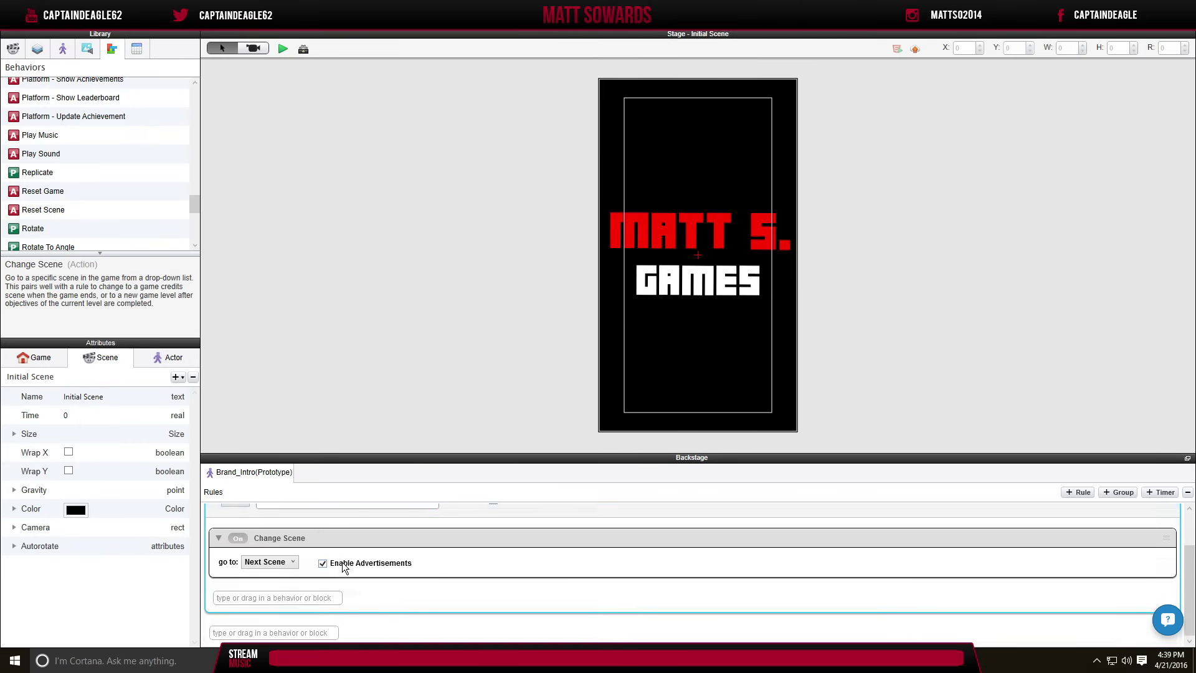
{"action": "left_click", "coordinate": [269, 562]}
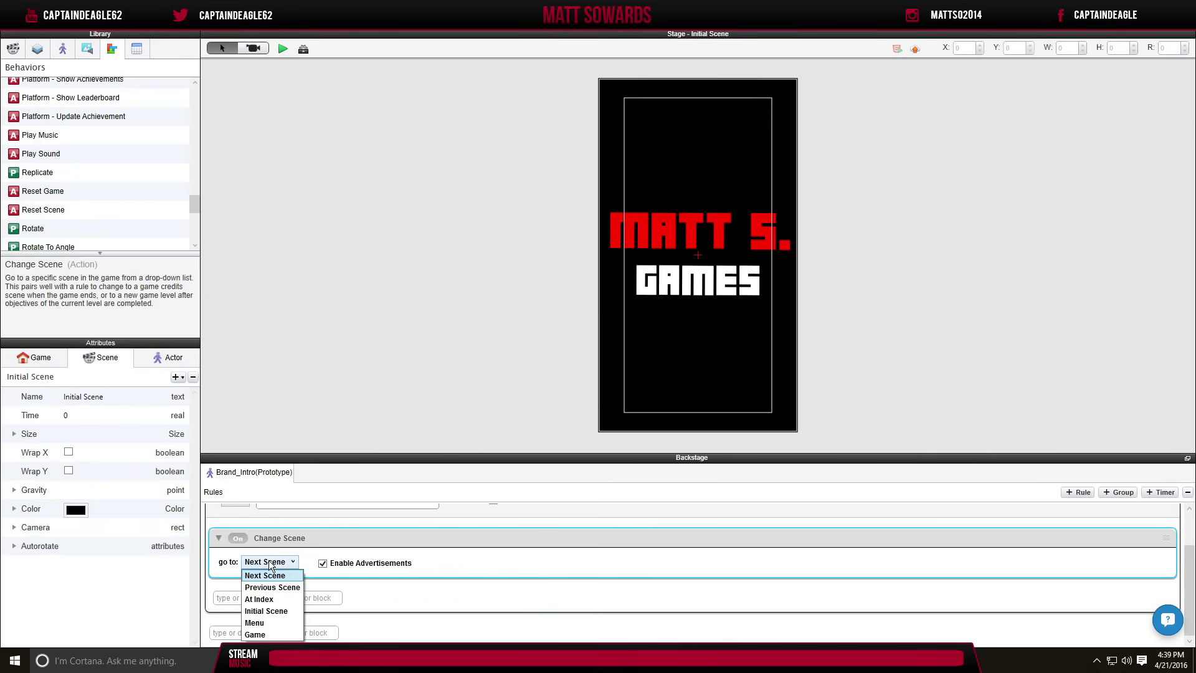
{"action": "left_click", "coordinate": [265, 622]}
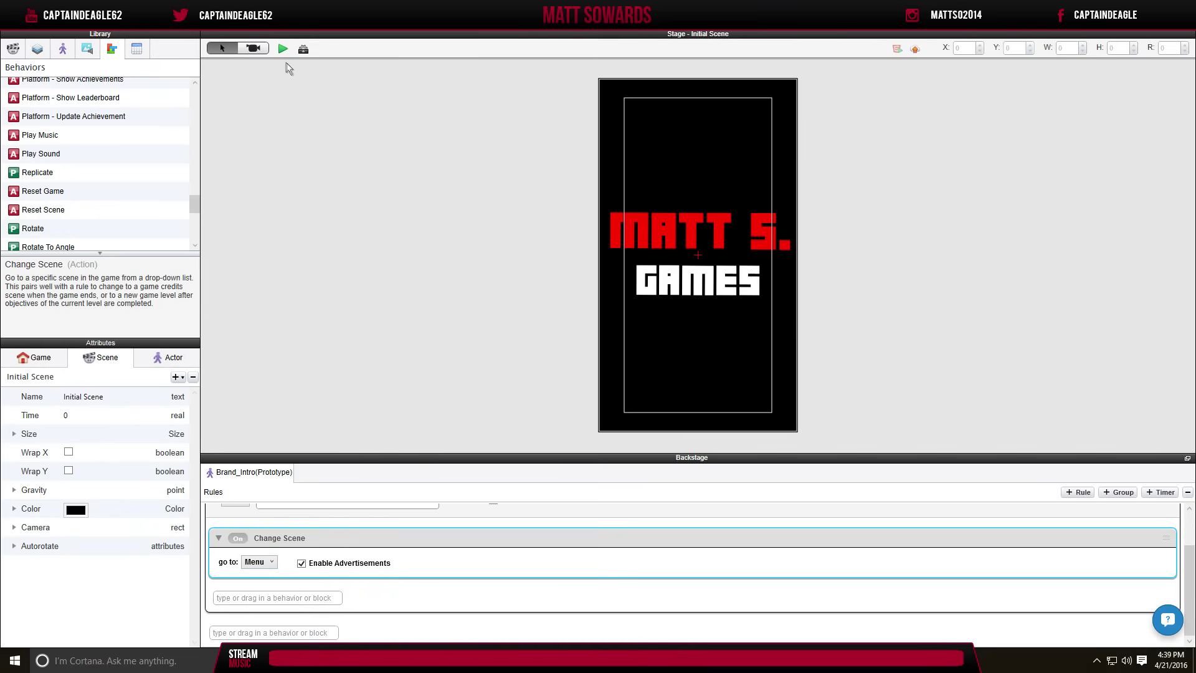
Import the image background2.png into the project's media.
{"action": "left_click", "coordinate": [87, 49]}
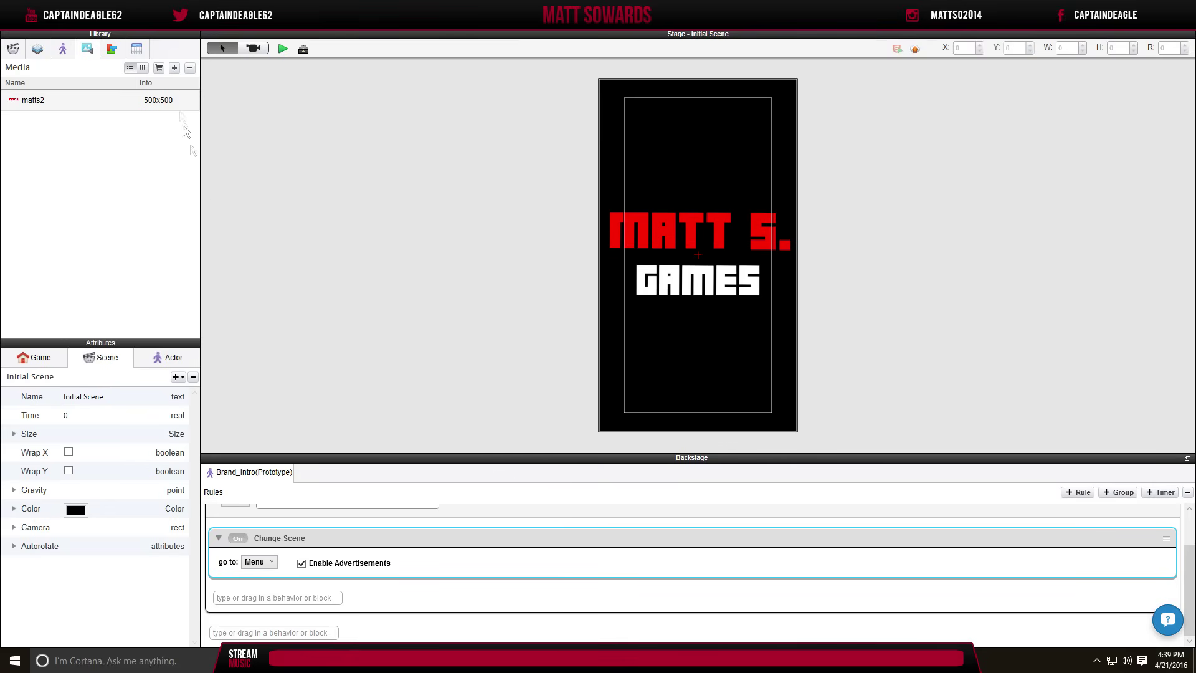
{"action": "left_click", "coordinate": [174, 67]}
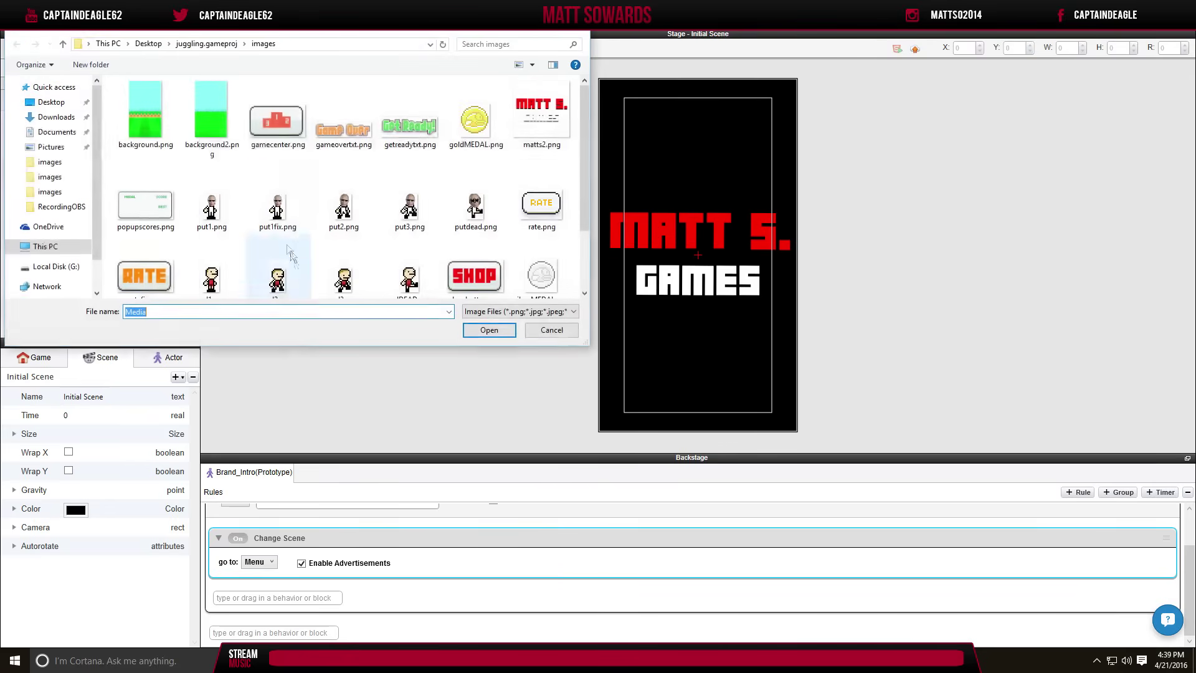
{"action": "double_click", "coordinate": [207, 131]}
{"action": "left_click", "coordinate": [87, 124]}
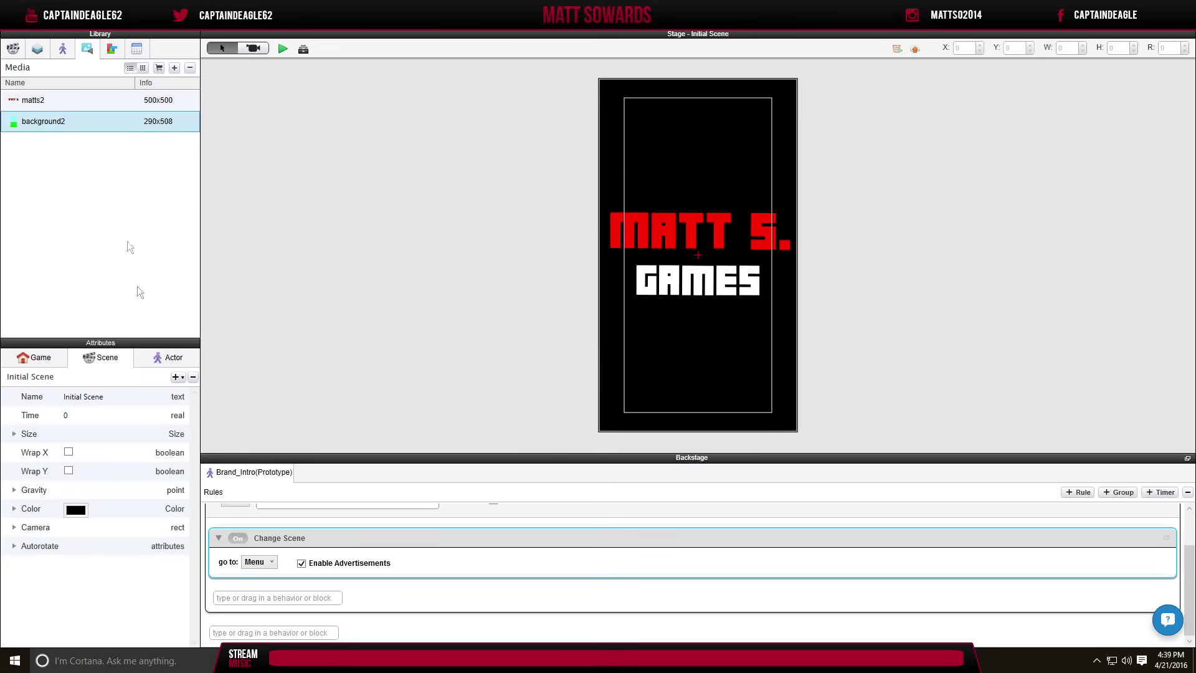
Examine the stages of the Initial Scene, Menu and Game scenes.
{"action": "left_click", "coordinate": [14, 49]}
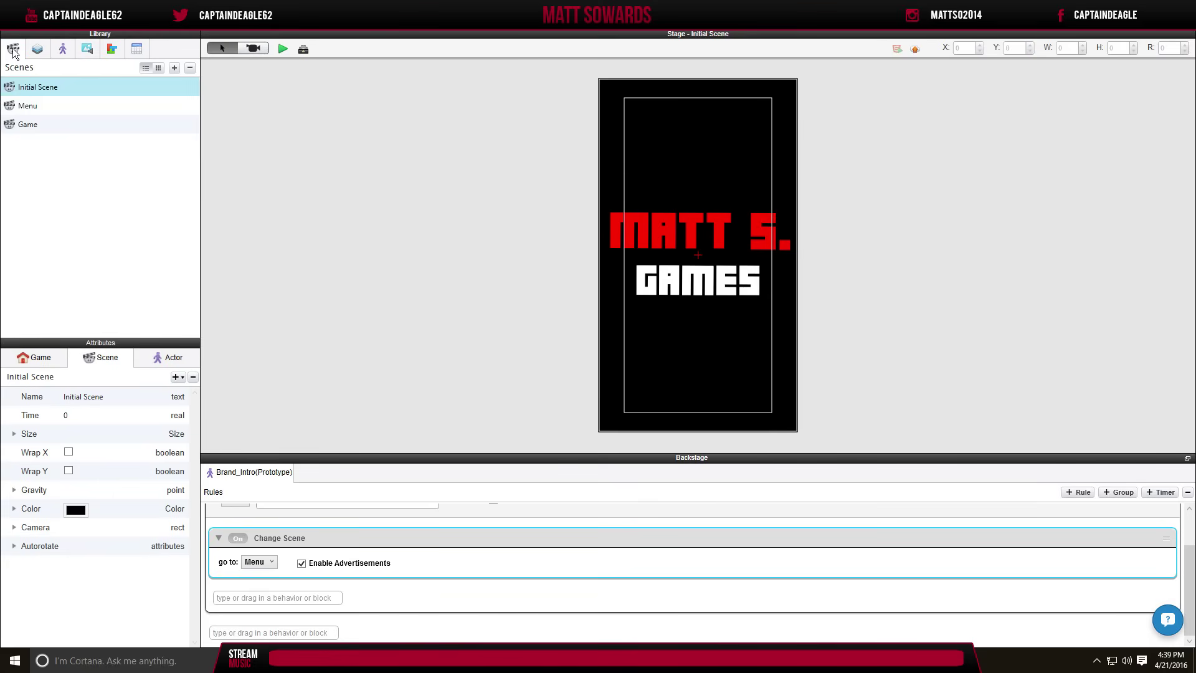
{"action": "left_click", "coordinate": [36, 106]}
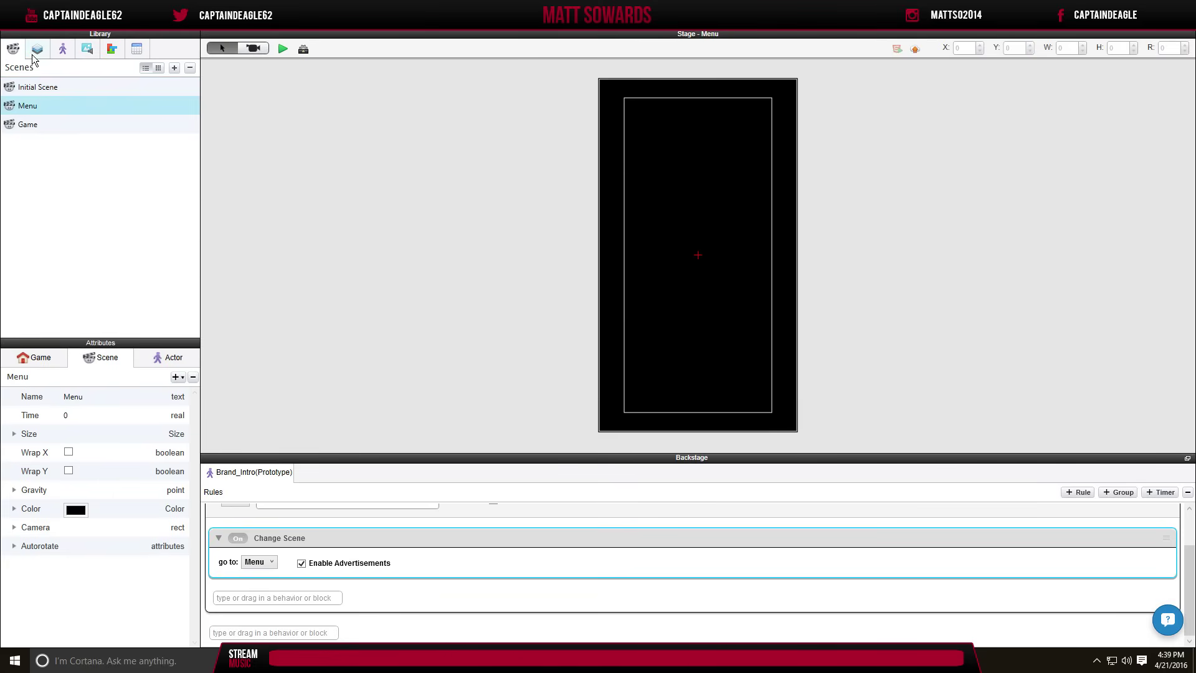
{"action": "left_click", "coordinate": [66, 88]}
{"action": "left_click", "coordinate": [58, 100]}
{"action": "left_click", "coordinate": [54, 123]}
{"action": "left_click", "coordinate": [54, 88]}
{"action": "left_click", "coordinate": [53, 106]}
{"action": "left_click", "coordinate": [54, 91]}
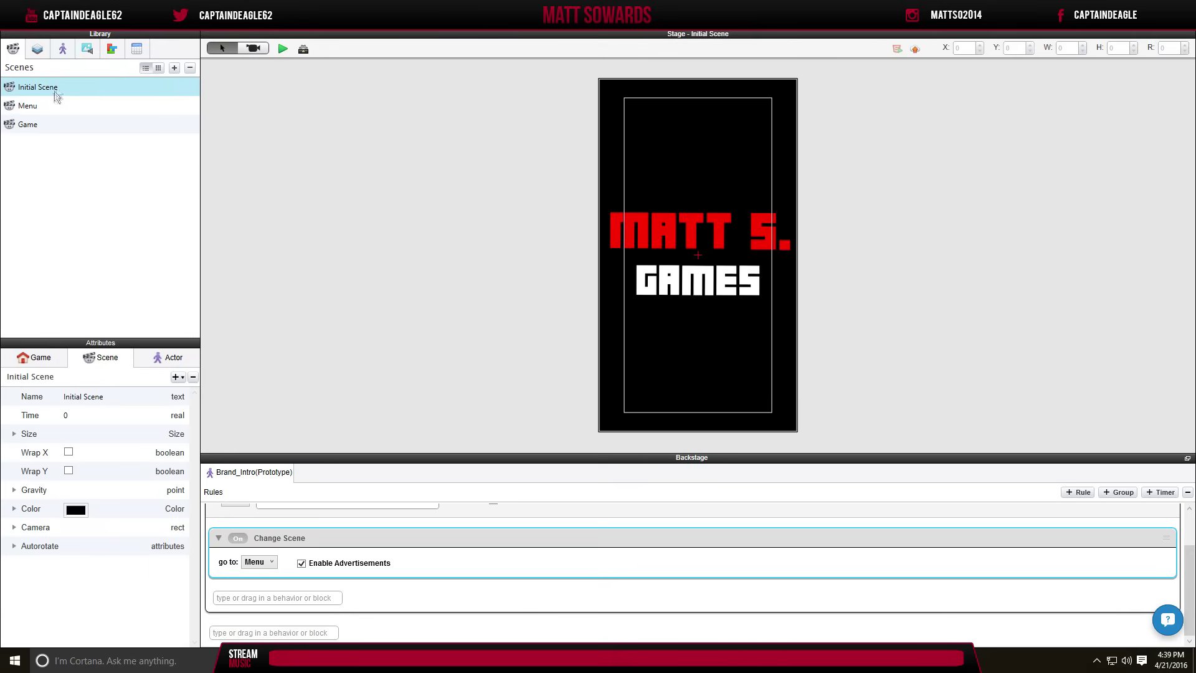
{"action": "left_click", "coordinate": [96, 53]}
{"action": "left_click", "coordinate": [20, 52]}
{"action": "left_click", "coordinate": [45, 106]}
{"action": "left_click", "coordinate": [48, 88]}
Place the background2 image on the Menu scene's stage and enlarge it to about 322 by 574 to fill the screen.
{"action": "left_click", "coordinate": [42, 107]}
{"action": "left_click", "coordinate": [63, 50]}
{"action": "left_click", "coordinate": [37, 50]}
{"action": "left_click", "coordinate": [62, 50]}
{"action": "left_click", "coordinate": [88, 49]}
{"action": "left_click_drag", "start_coordinate": [54, 124], "coordinate": [681, 213]}
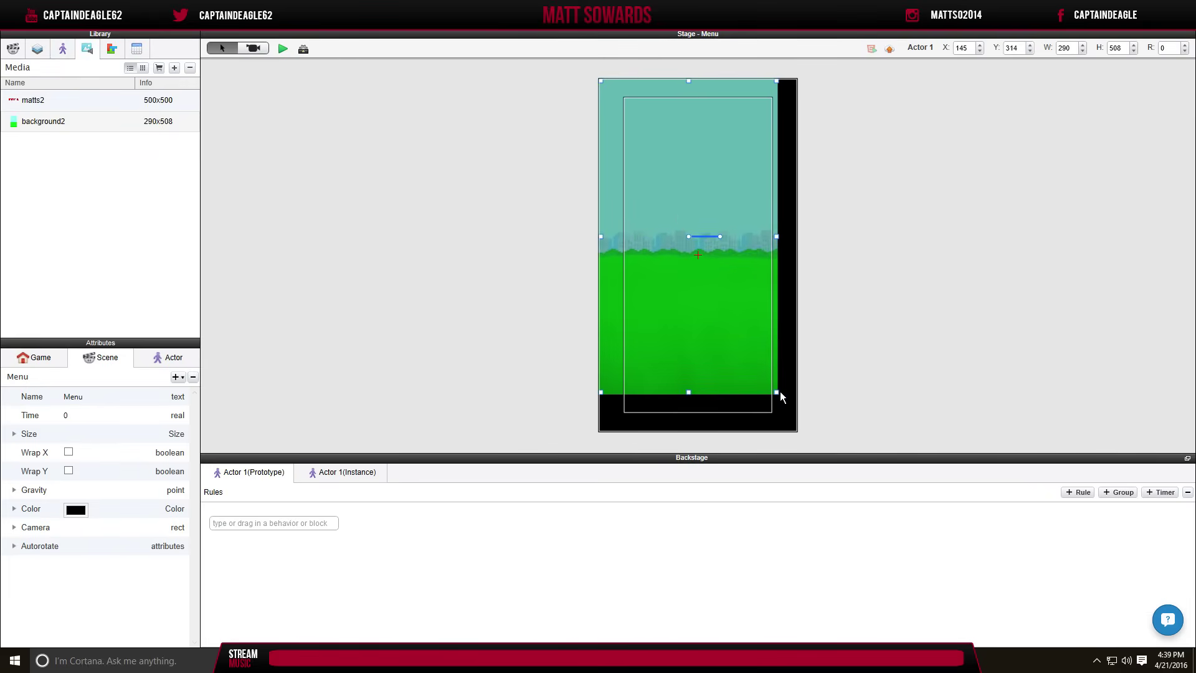
{"action": "left_click_drag", "start_coordinate": [776, 392], "coordinate": [798, 433]}
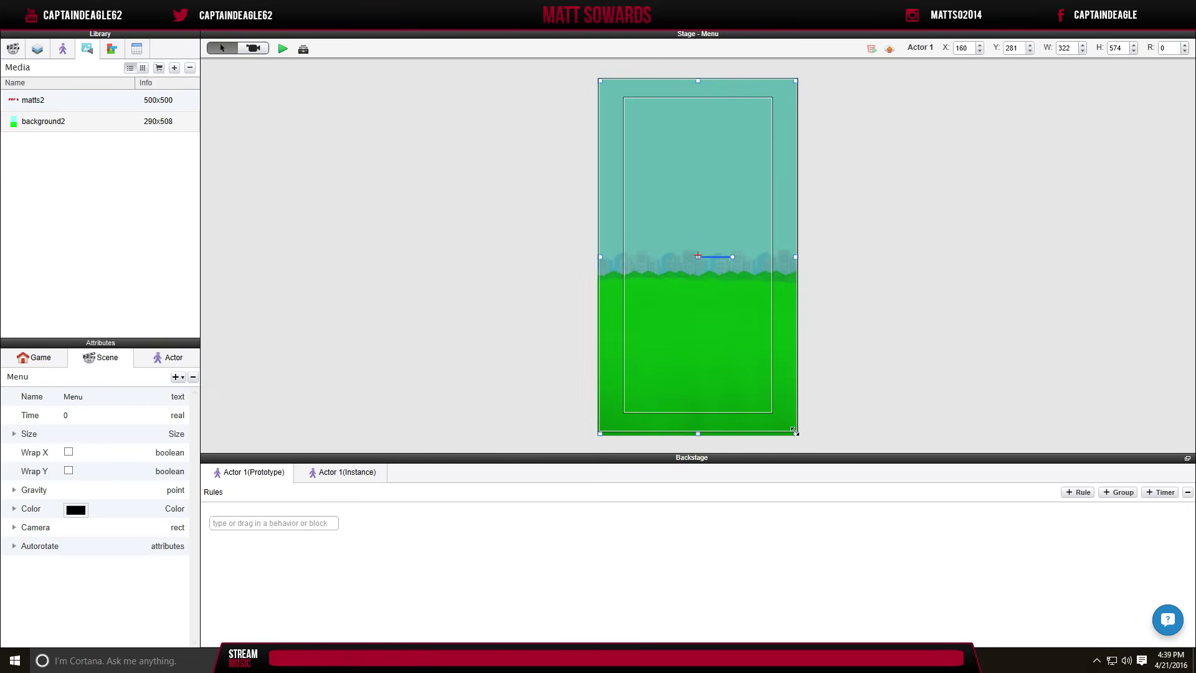
{"action": "left_click", "coordinate": [244, 99]}
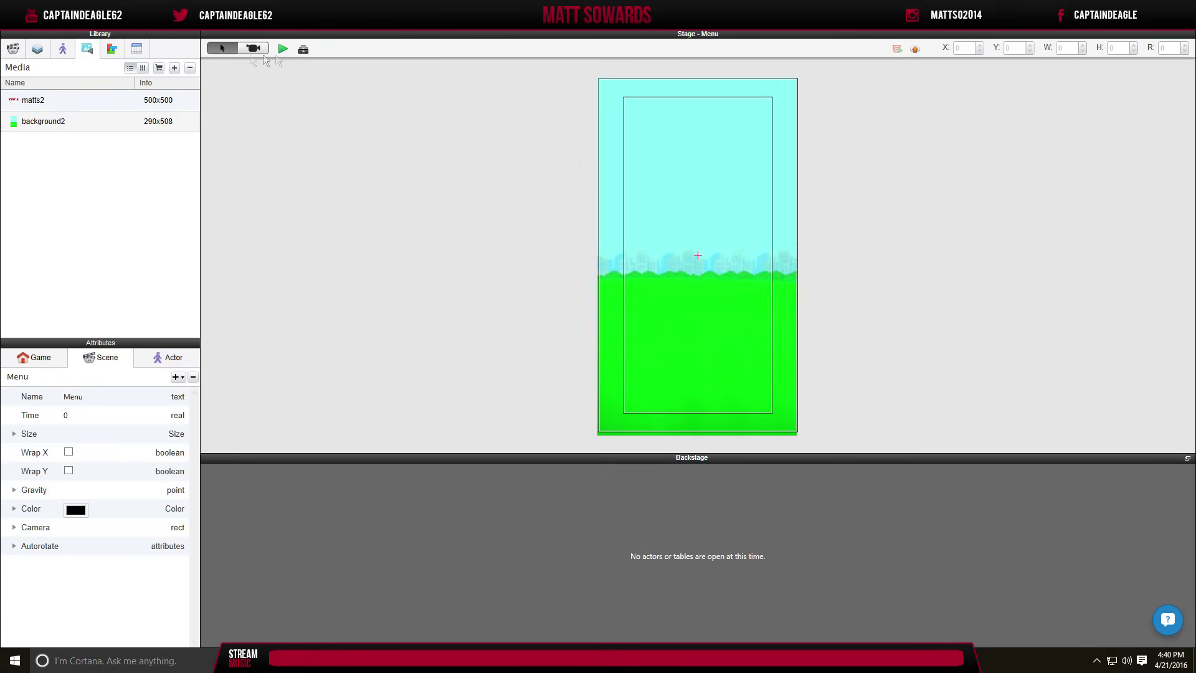
Preview the game twice from the Initial Scene to check the change from logo to menu, returning to the editor each time.
{"action": "left_click", "coordinate": [13, 48]}
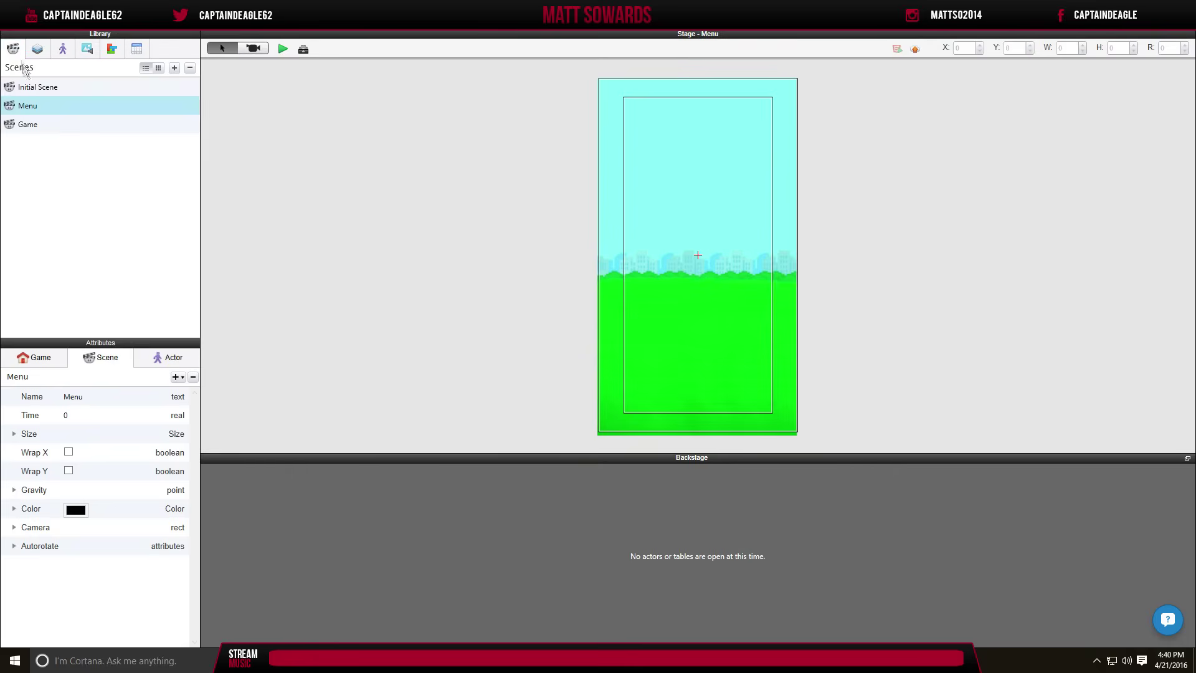
{"action": "left_click", "coordinate": [37, 87]}
{"action": "left_click", "coordinate": [282, 49]}
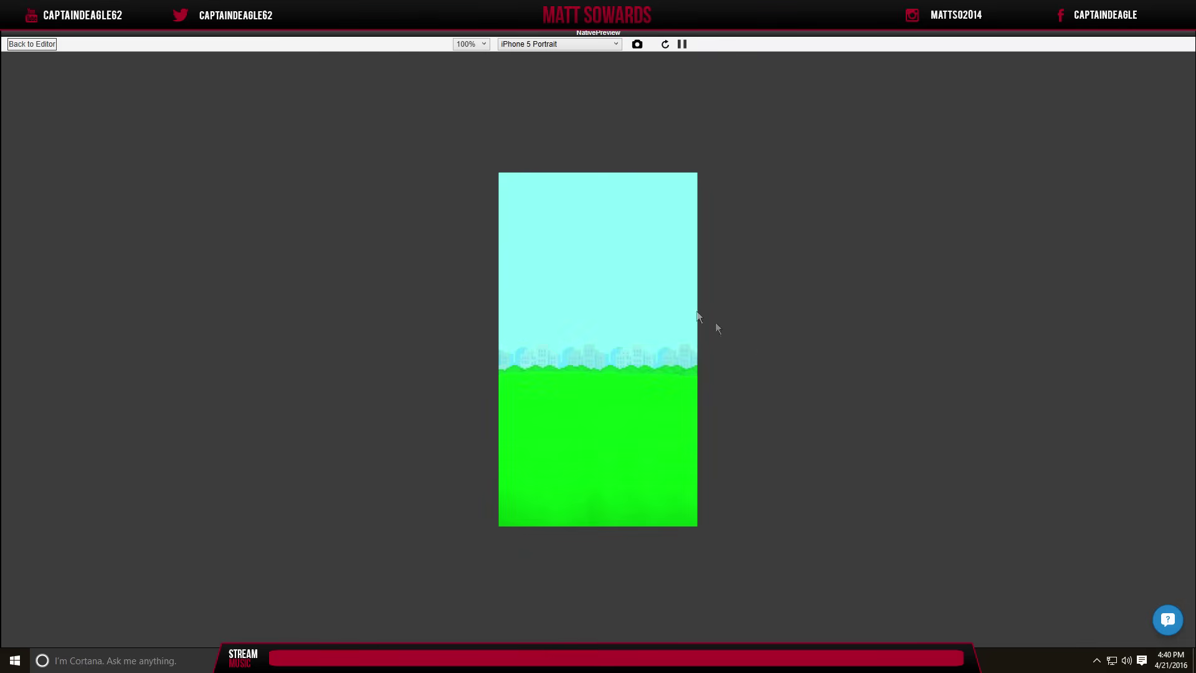
{"action": "left_click", "coordinate": [28, 44]}
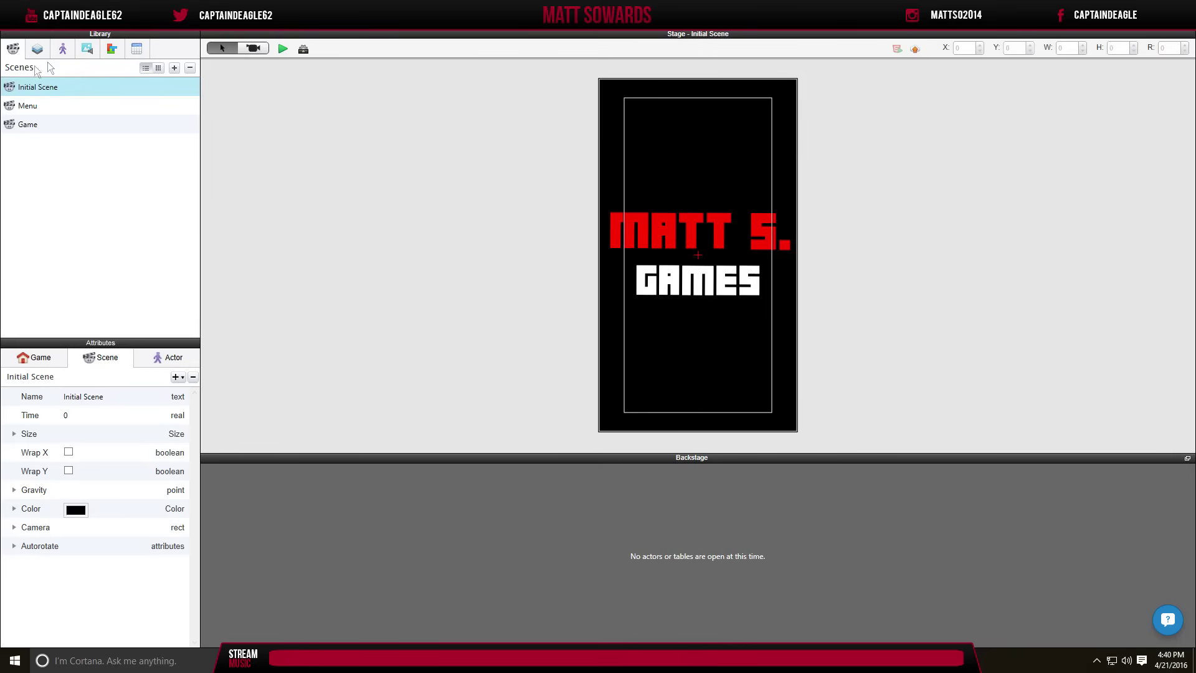
{"action": "left_click", "coordinate": [283, 49]}
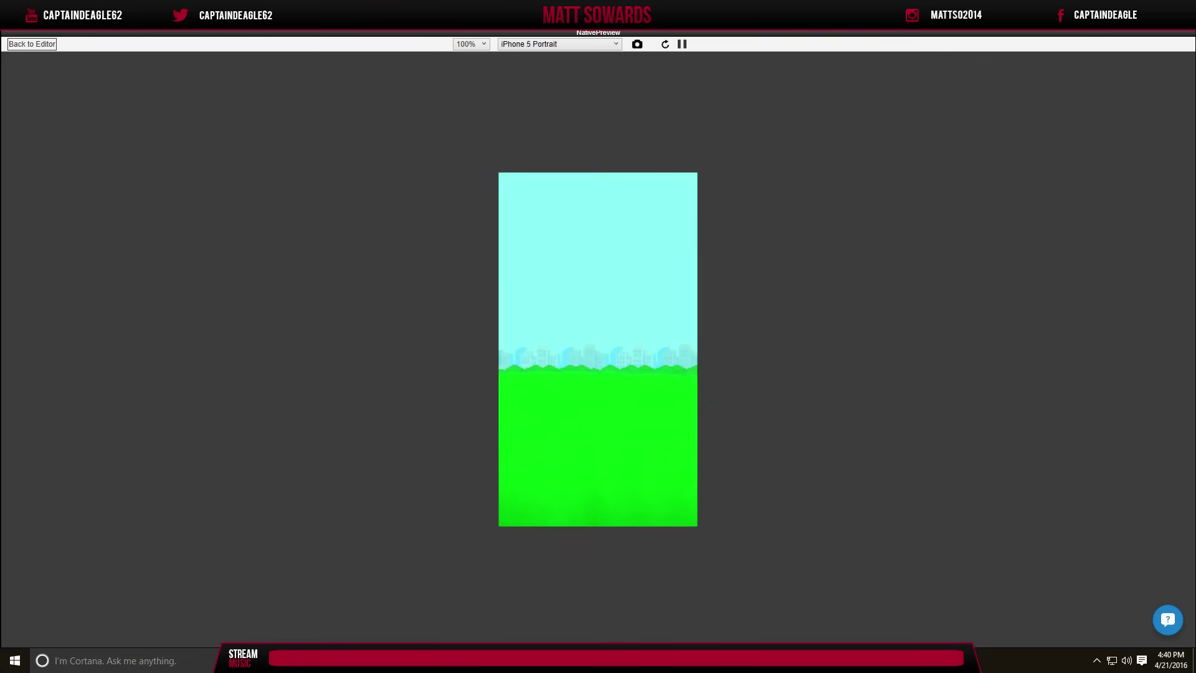
{"action": "left_click", "coordinate": [32, 44]}
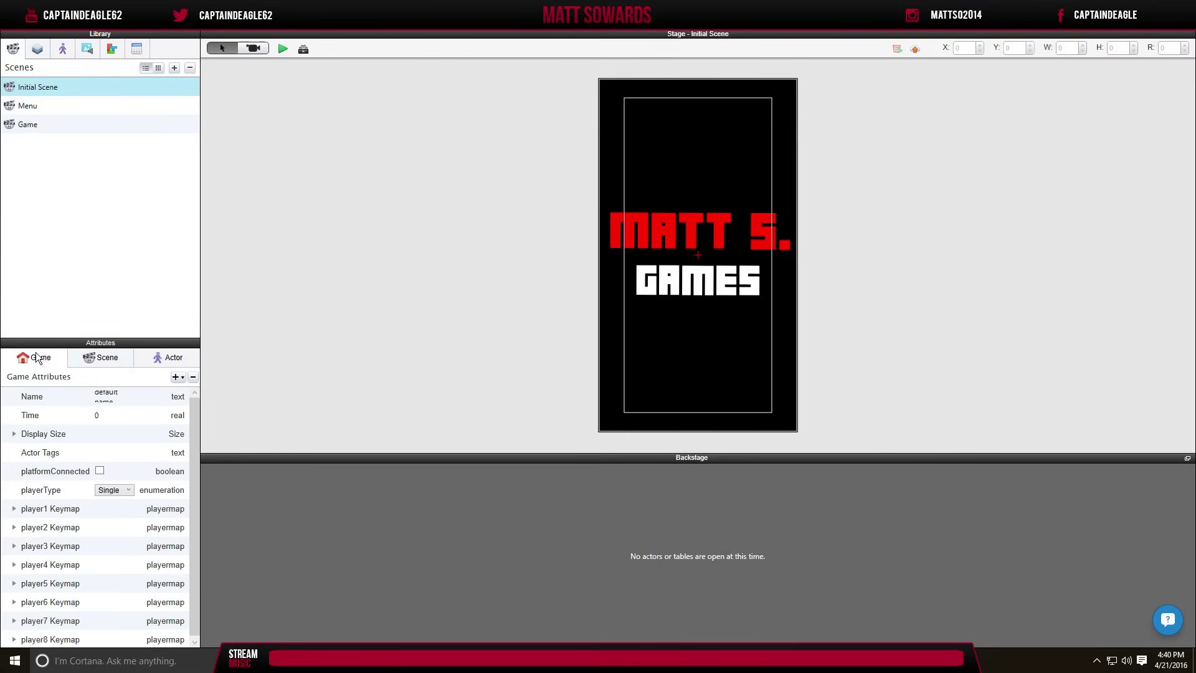
Open the Brand_Intro actor's rules and set its Change Scene behavior to go to Next Scene.
{"action": "left_click", "coordinate": [37, 48]}
{"action": "left_click", "coordinate": [13, 49]}
{"action": "left_click", "coordinate": [39, 110]}
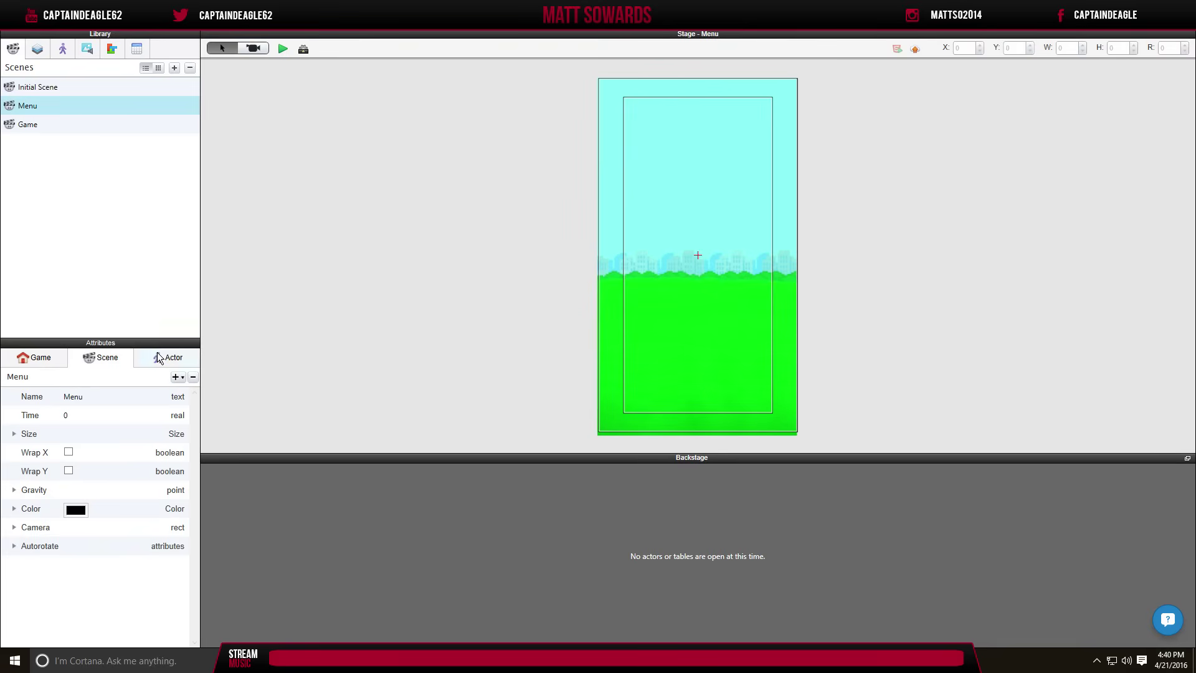
{"action": "left_click", "coordinate": [62, 49]}
{"action": "double_click", "coordinate": [55, 106]}
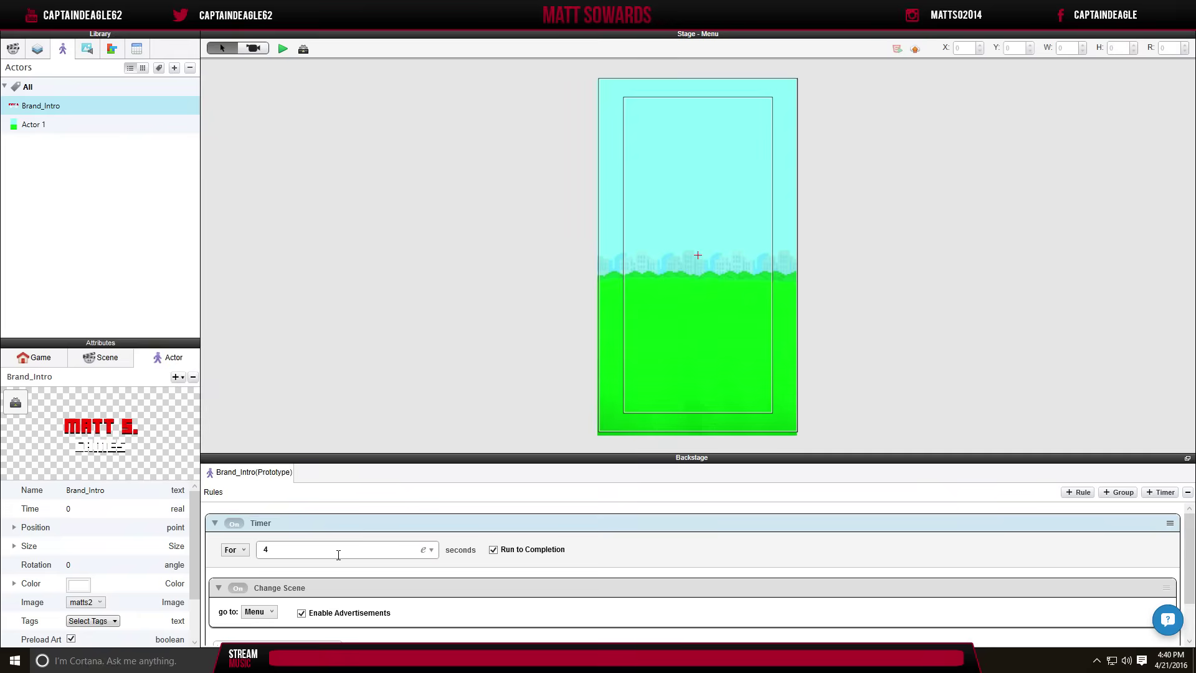
{"action": "scroll", "coordinate": [297, 628], "scroll_direction": "down", "scroll_amount": 1}
{"action": "left_click", "coordinate": [269, 583]}
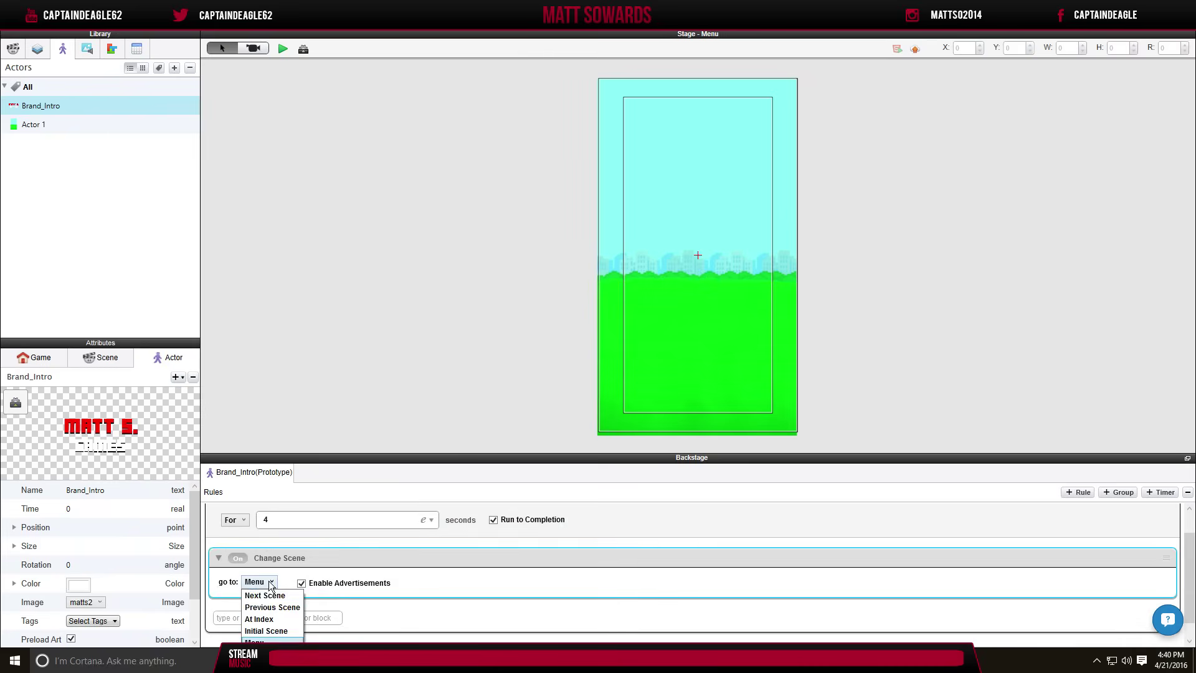
{"action": "left_click", "coordinate": [262, 592]}
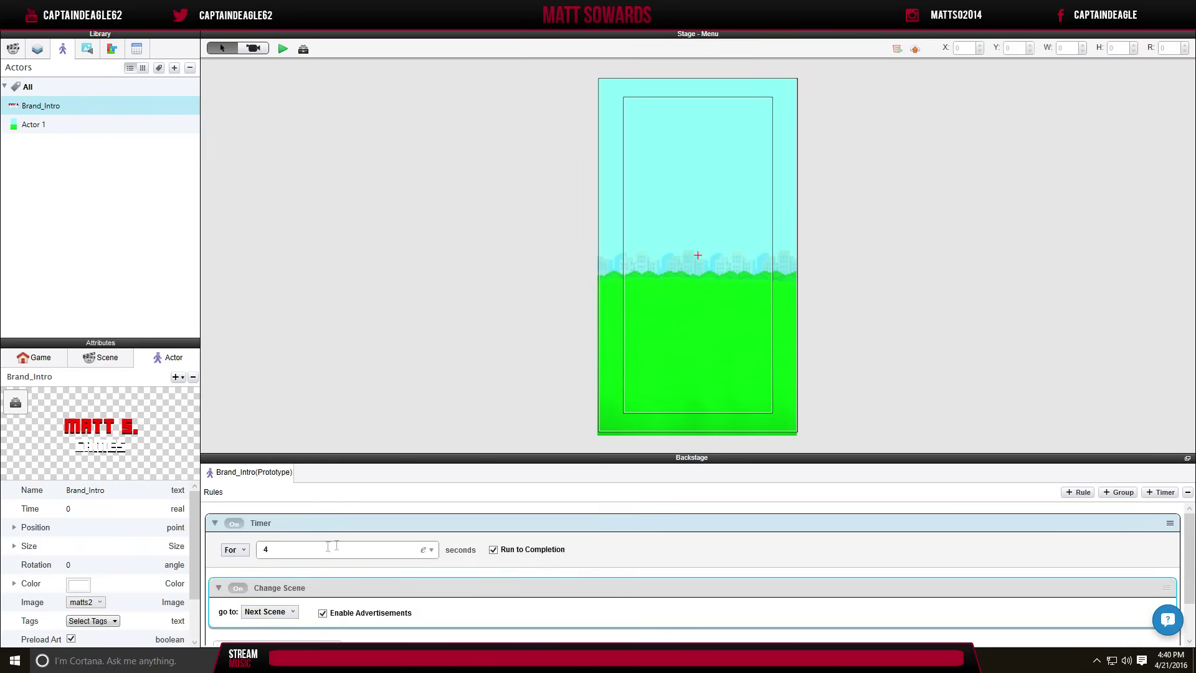
{"action": "left_click", "coordinate": [233, 551]}
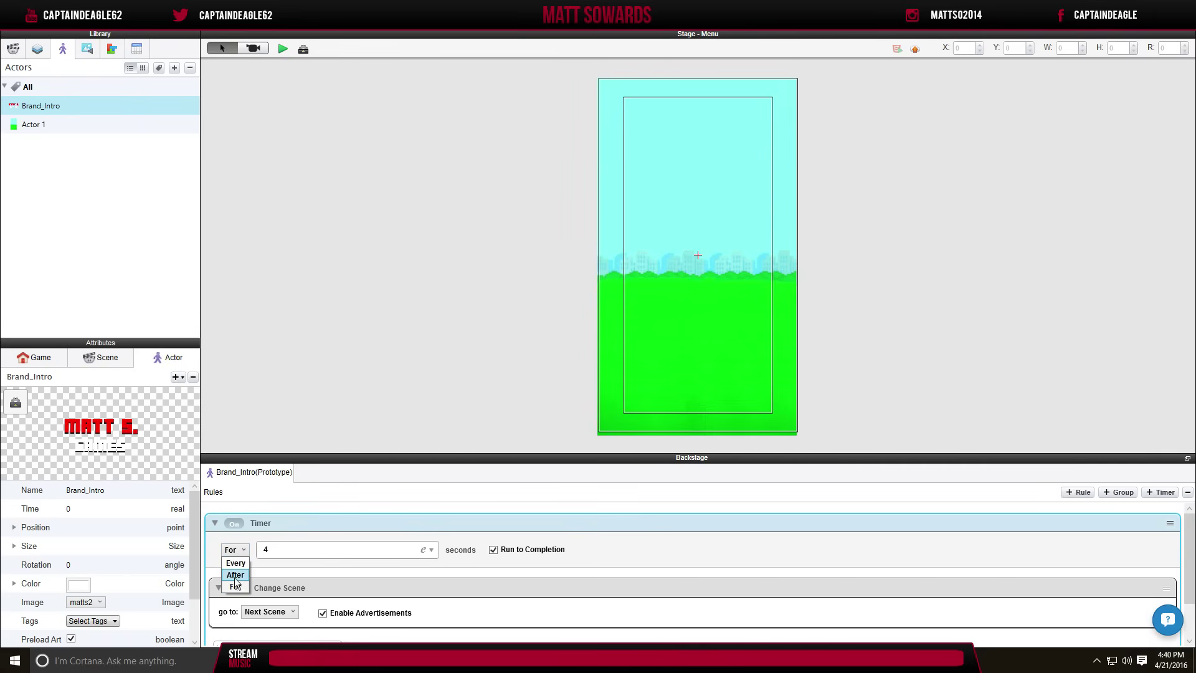
{"action": "left_click", "coordinate": [291, 549]}
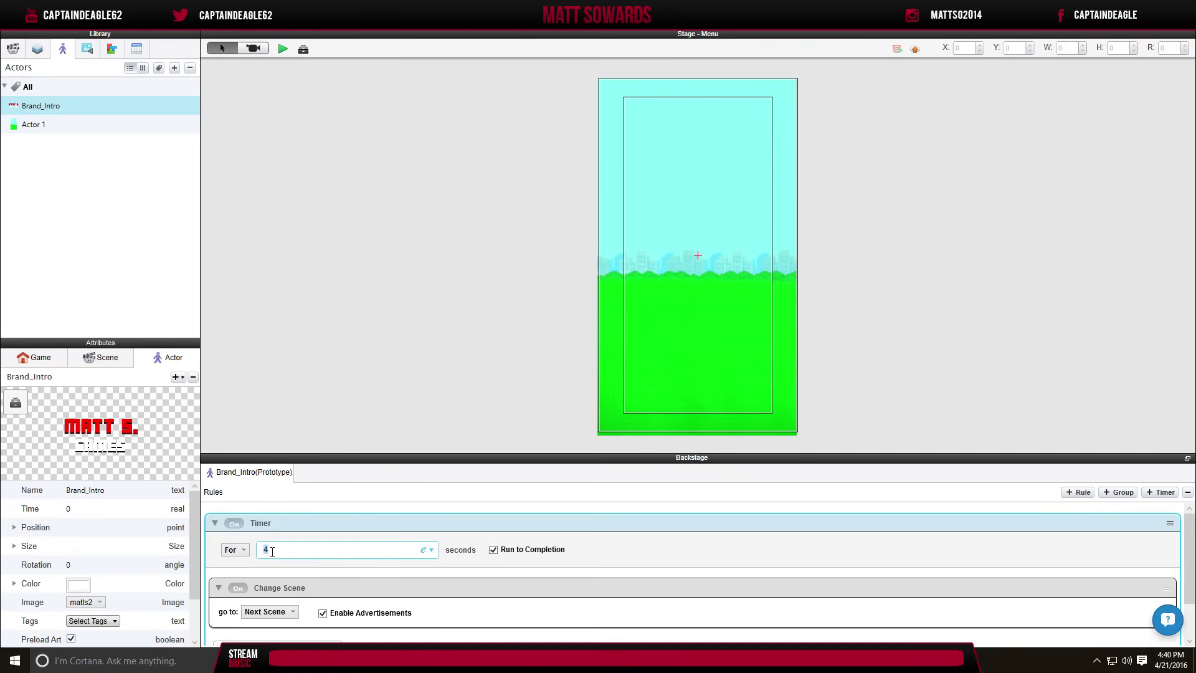
{"action": "scroll", "coordinate": [280, 564], "scroll_direction": "down", "scroll_amount": 1}
{"action": "left_click", "coordinate": [240, 555]}
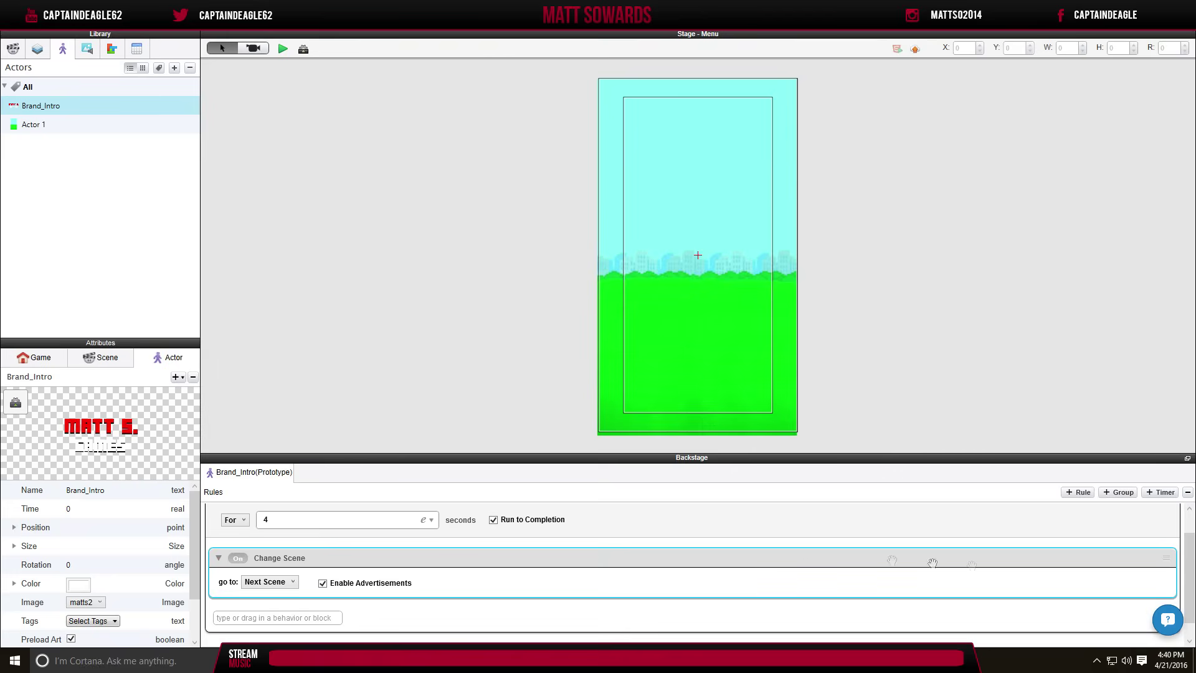
Set the Brand_Intro timer's duration to 5 seconds, preview the game and return to the editor.
{"action": "scroll", "coordinate": [1006, 567], "scroll_direction": "up", "scroll_amount": 1}
{"action": "left_click", "coordinate": [295, 547]}
{"action": "key", "text": "BackSpace"}
{"action": "type", "text": "5"}
{"action": "left_click", "coordinate": [239, 550]}
{"action": "left_click", "coordinate": [304, 539]}
{"action": "left_click", "coordinate": [283, 49]}
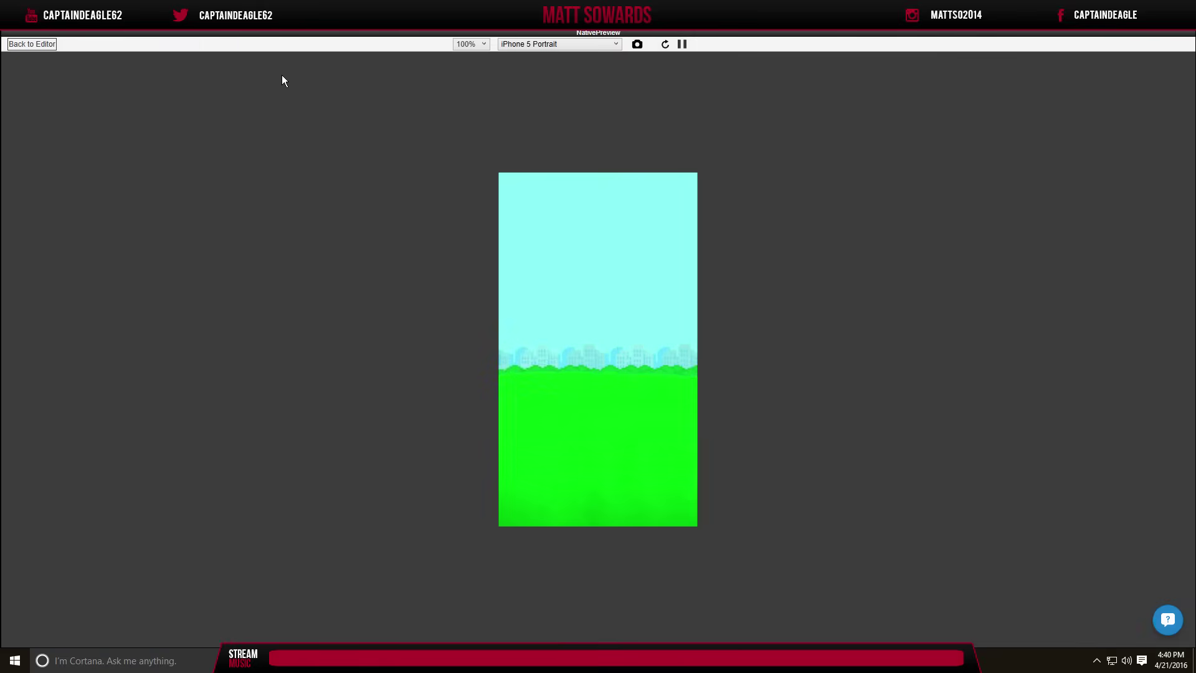
{"action": "left_click", "coordinate": [29, 43]}
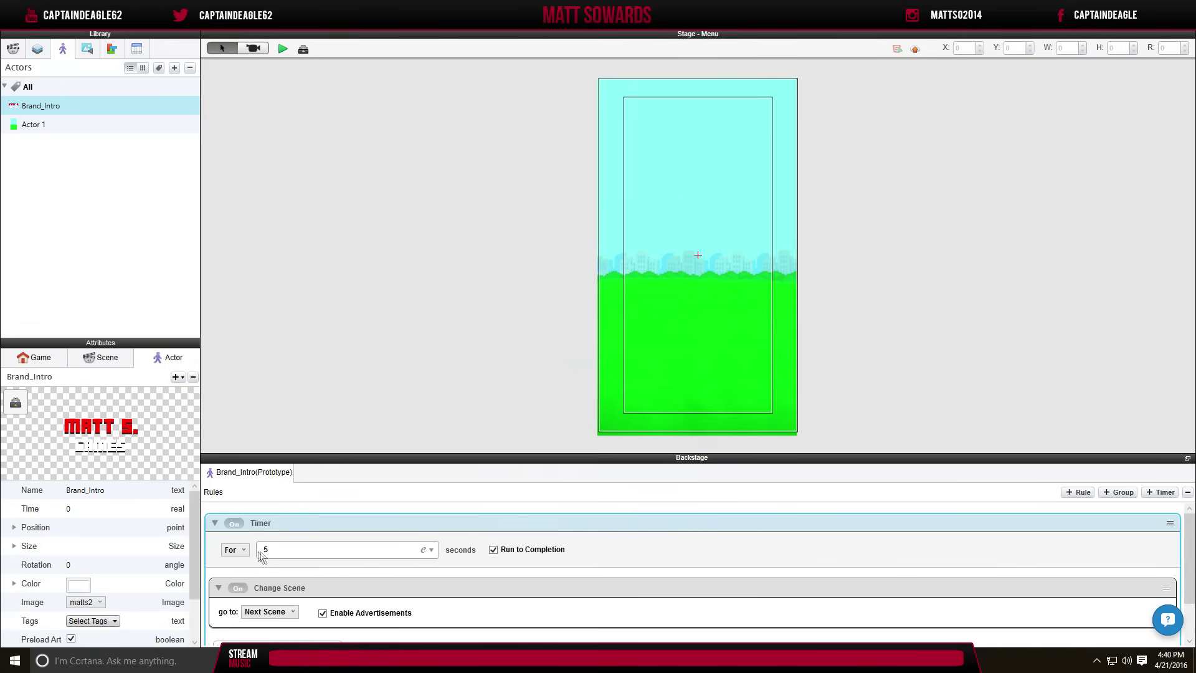
Change the Brand_Intro timer's type from For to After, preview the game and return to the editor.
{"action": "left_click", "coordinate": [235, 550]}
{"action": "left_click", "coordinate": [235, 585]}
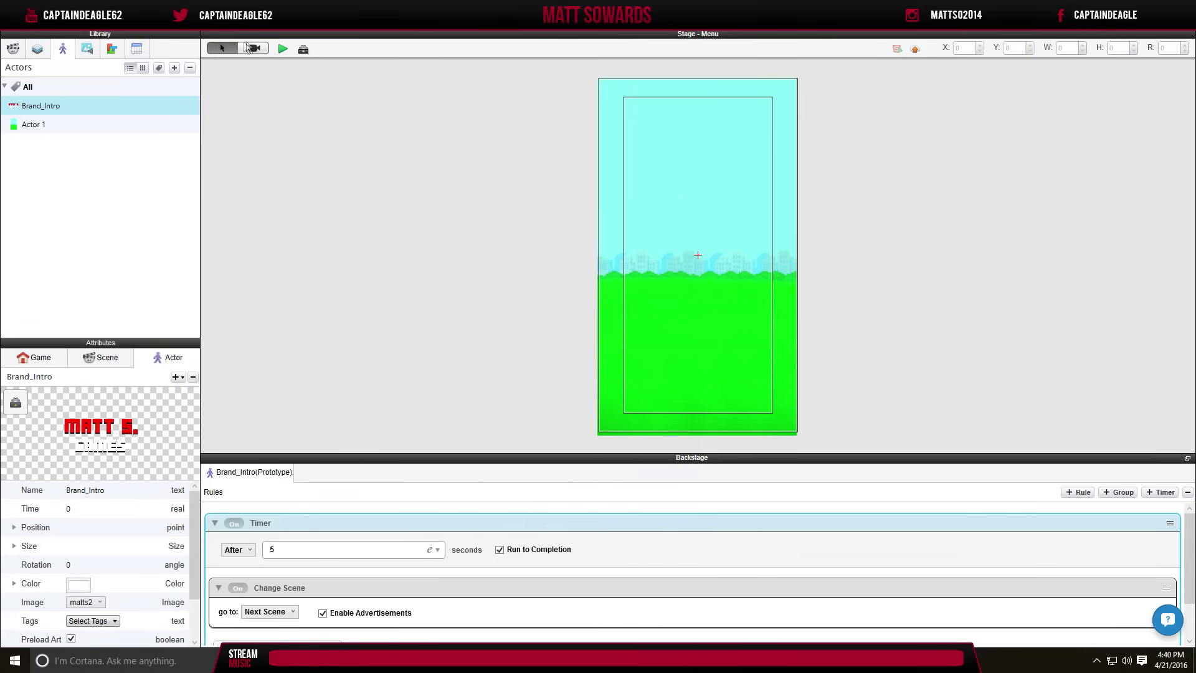
{"action": "left_click", "coordinate": [282, 50]}
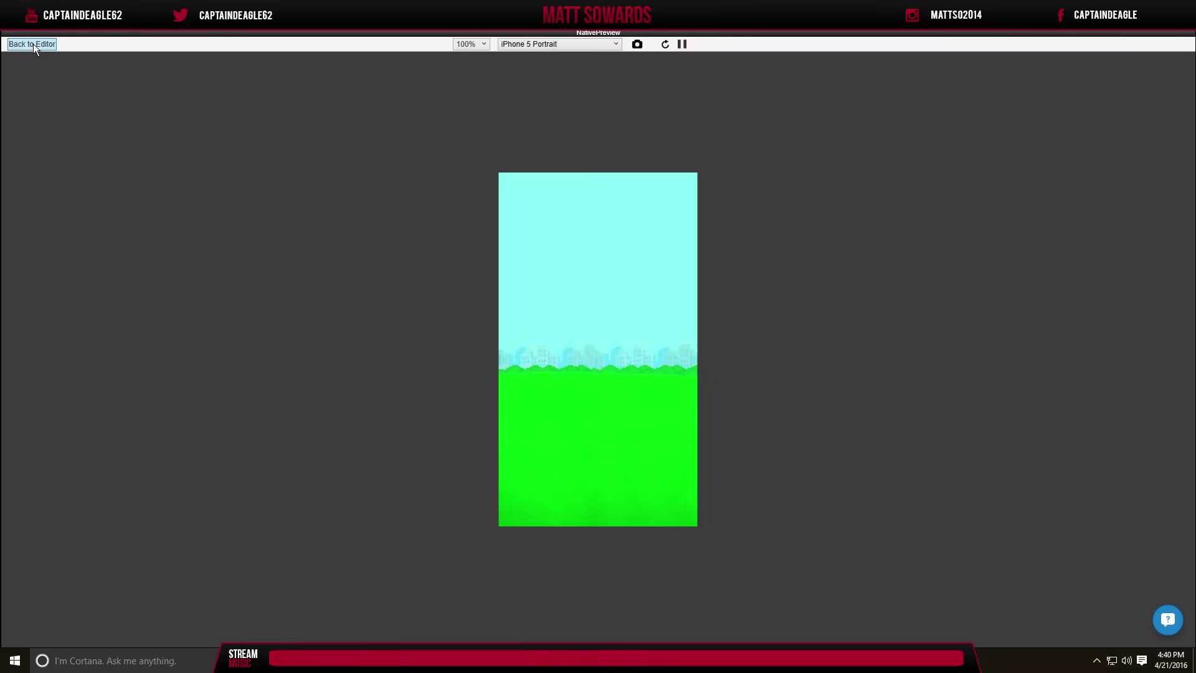
{"action": "left_click", "coordinate": [32, 44]}
Set the Brand_Intro timer to 3 seconds, preview the game and return to the editor.
{"action": "left_click", "coordinate": [284, 550]}
{"action": "key", "text": "BackSpace"}
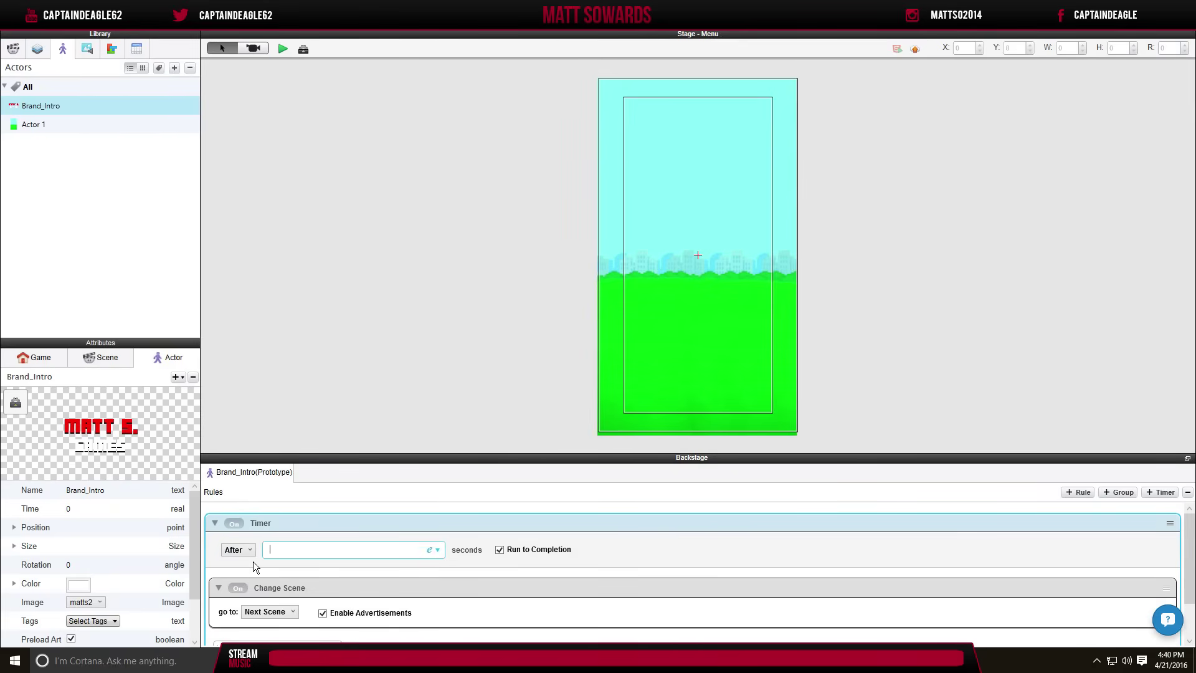
{"action": "left_click", "coordinate": [282, 49]}
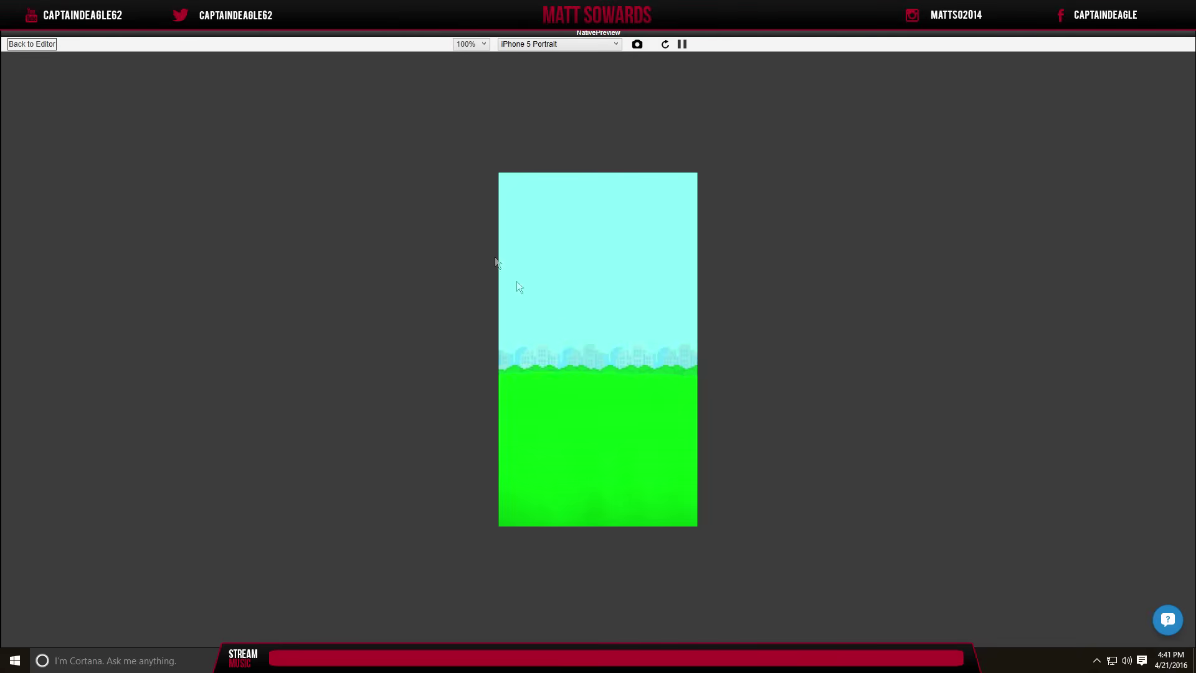
{"action": "left_click", "coordinate": [33, 45]}
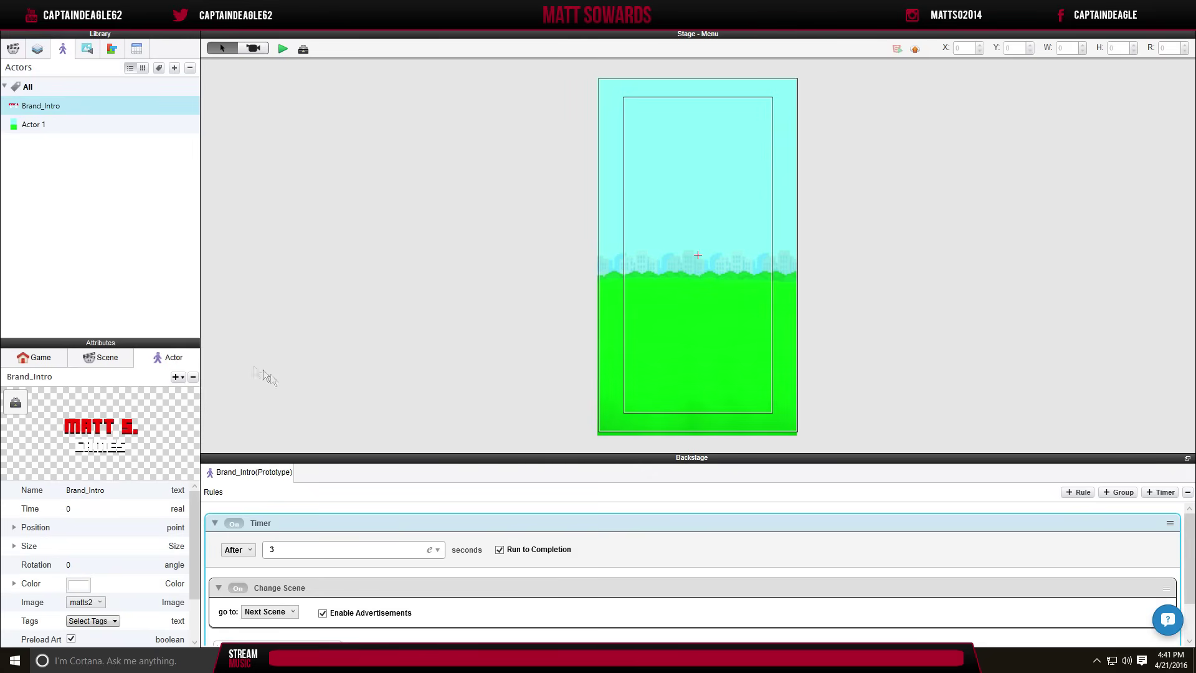
Check that the Menu scene is the one being edited and add a new actor to the actor library.
{"action": "left_click", "coordinate": [62, 361]}
{"action": "left_click", "coordinate": [71, 360]}
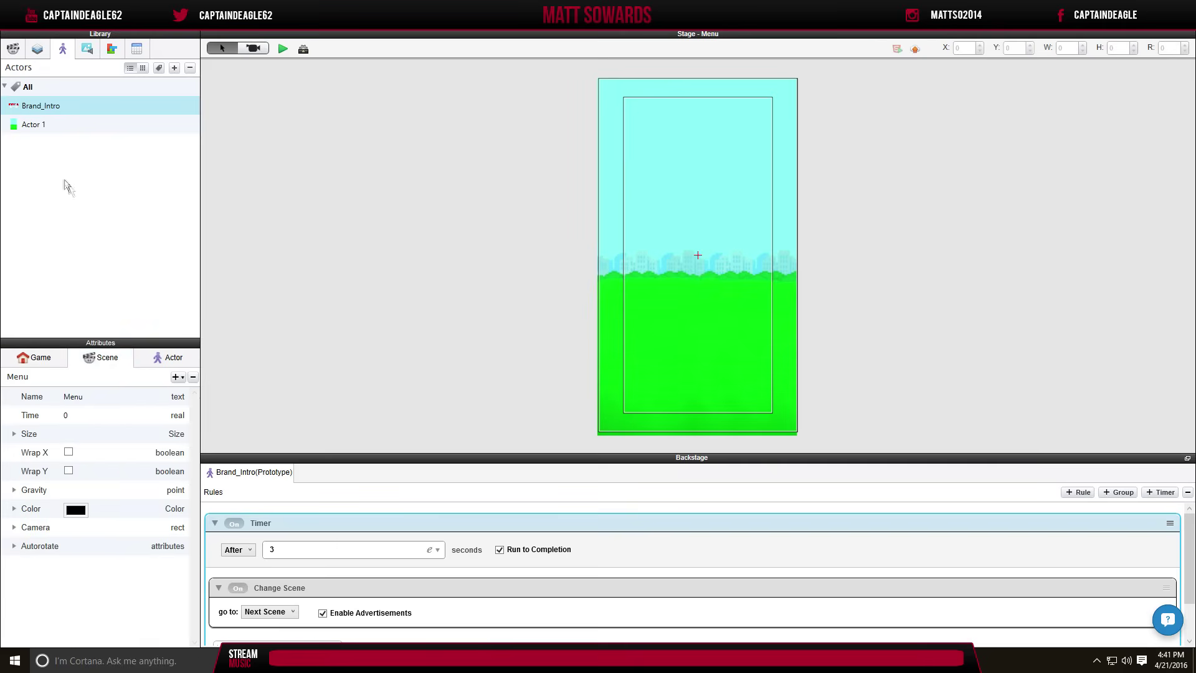
{"action": "left_click", "coordinate": [38, 49]}
{"action": "left_click", "coordinate": [13, 48]}
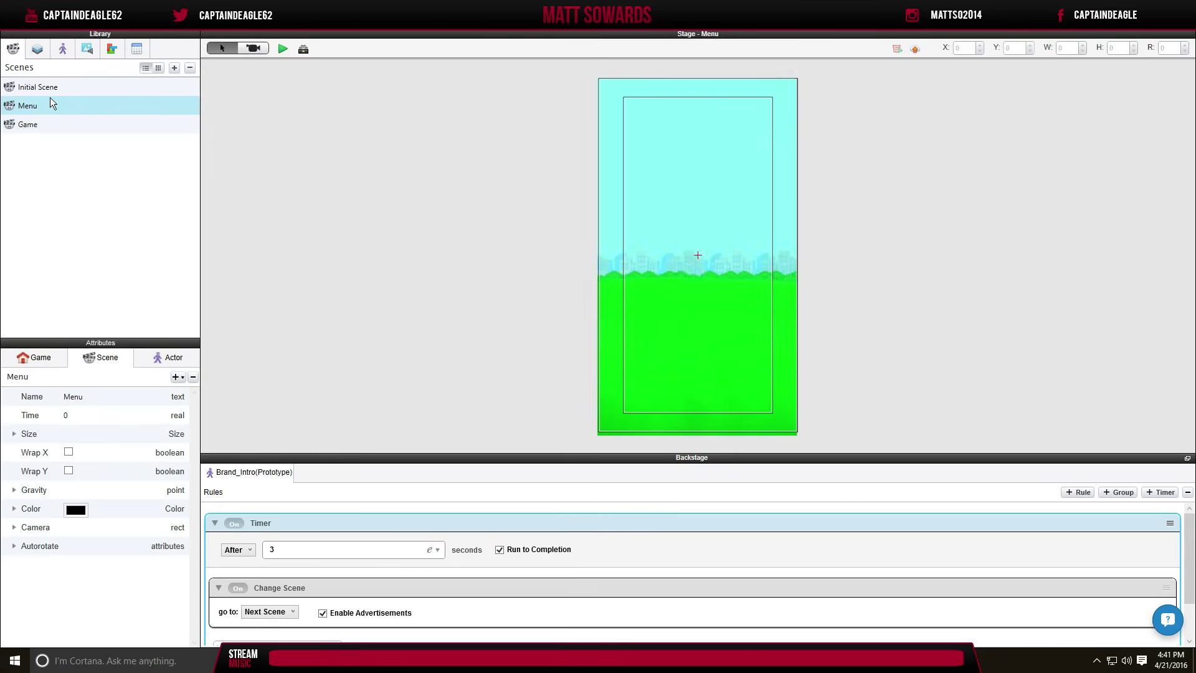
{"action": "left_click", "coordinate": [45, 96]}
{"action": "left_click", "coordinate": [40, 104]}
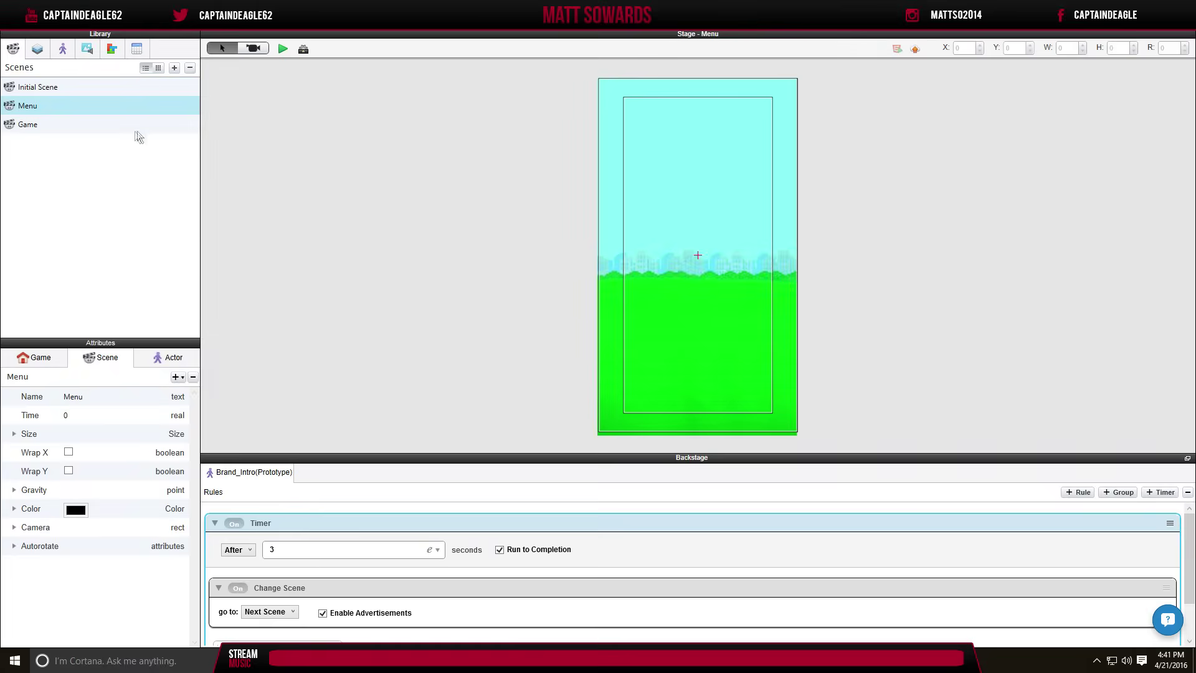
{"action": "left_click", "coordinate": [63, 48]}
{"action": "left_click", "coordinate": [175, 68]}
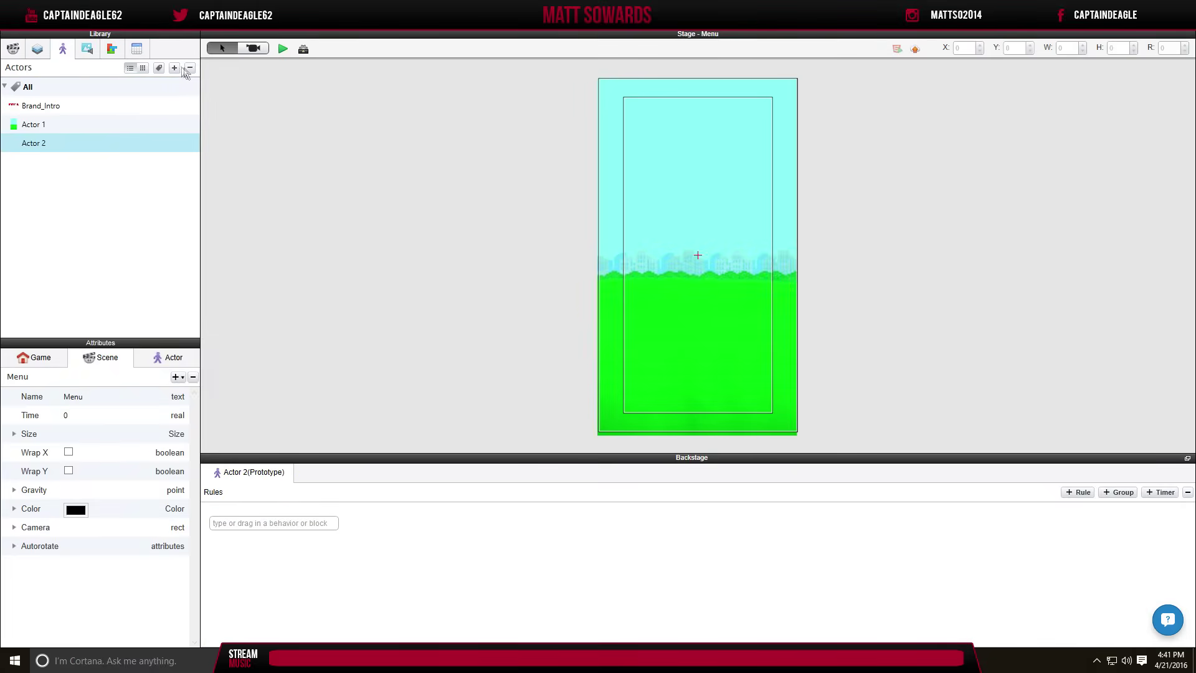
Rename Actor 1, which holds the background image, as Background_Game.
{"action": "double_click", "coordinate": [45, 128]}
{"action": "type", "text": "Back"}
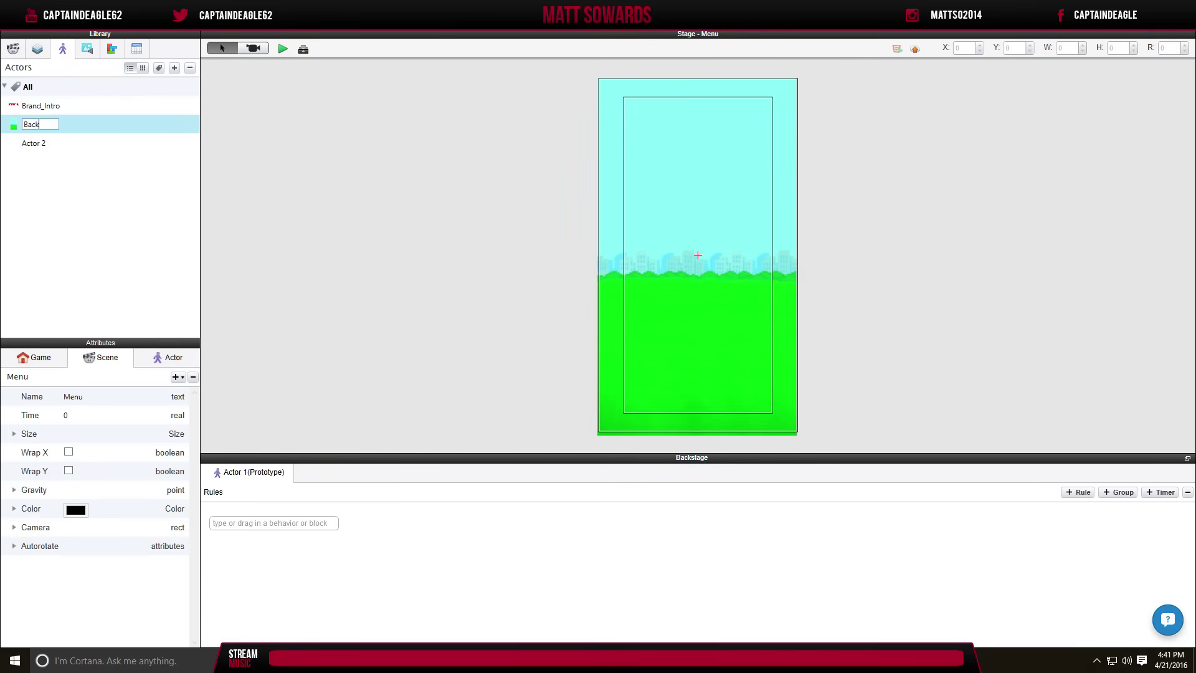
{"action": "type", "text": "ground_Game"}
{"action": "key", "text": "Return"}
Rename the new, empty actor as Play_Button.
{"action": "left_click", "coordinate": [45, 145]}
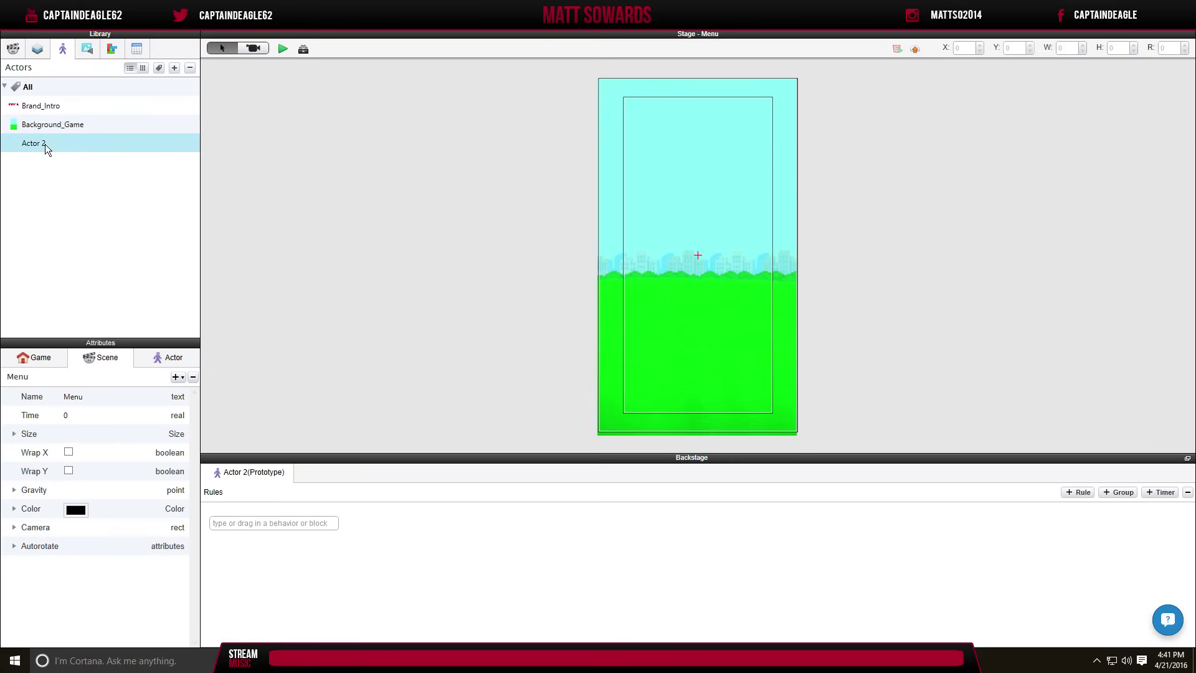
{"action": "type", "text": "Play_Button"}
{"action": "key", "text": "Return"}
Import start.png from the project's images folder into the media library.
{"action": "left_click", "coordinate": [87, 50]}
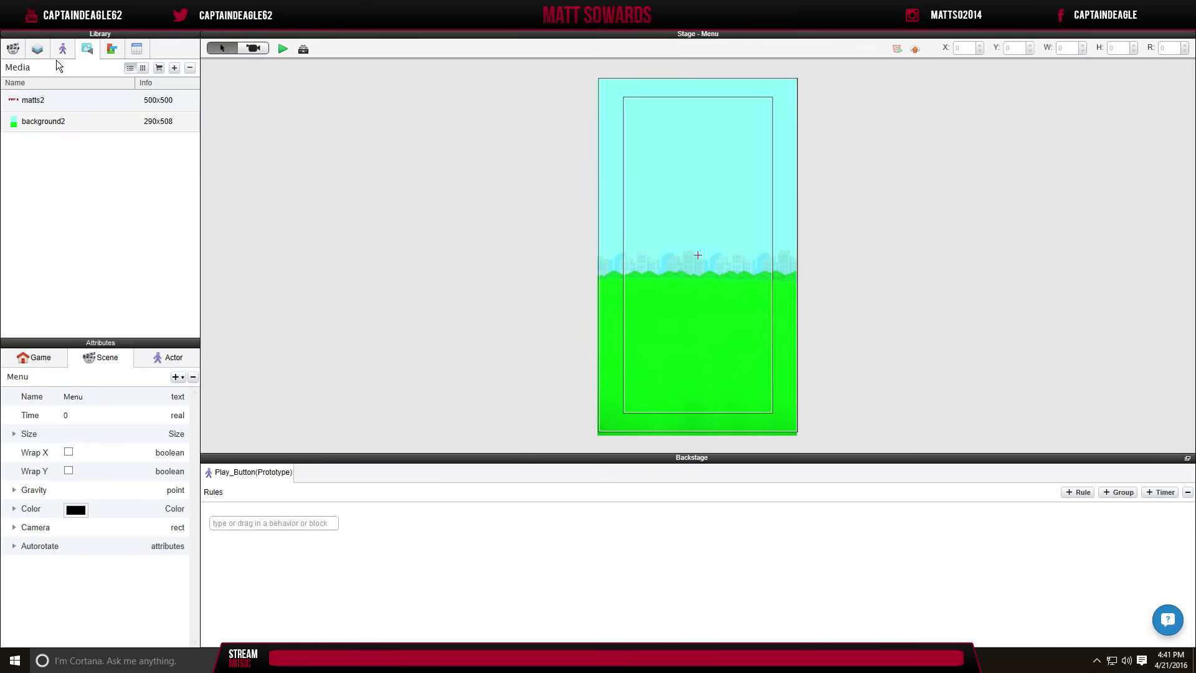
{"action": "left_click", "coordinate": [175, 68]}
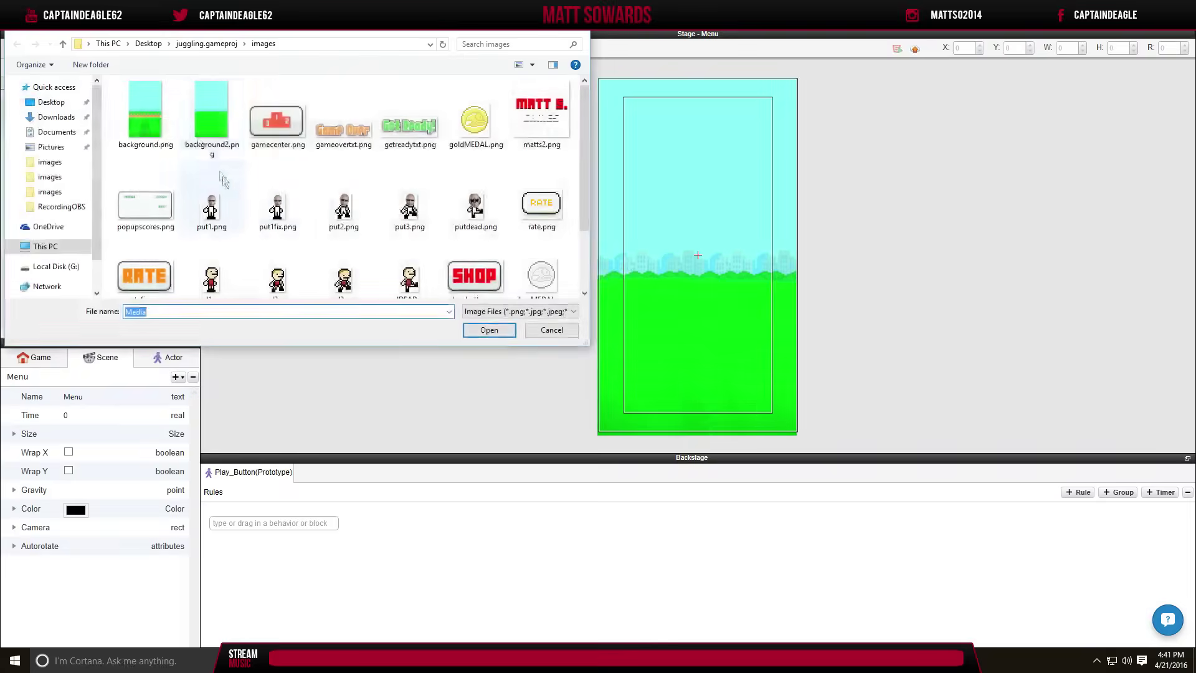
{"action": "scroll", "coordinate": [341, 182], "scroll_direction": "down", "scroll_amount": 1}
{"action": "double_click", "coordinate": [347, 259]}
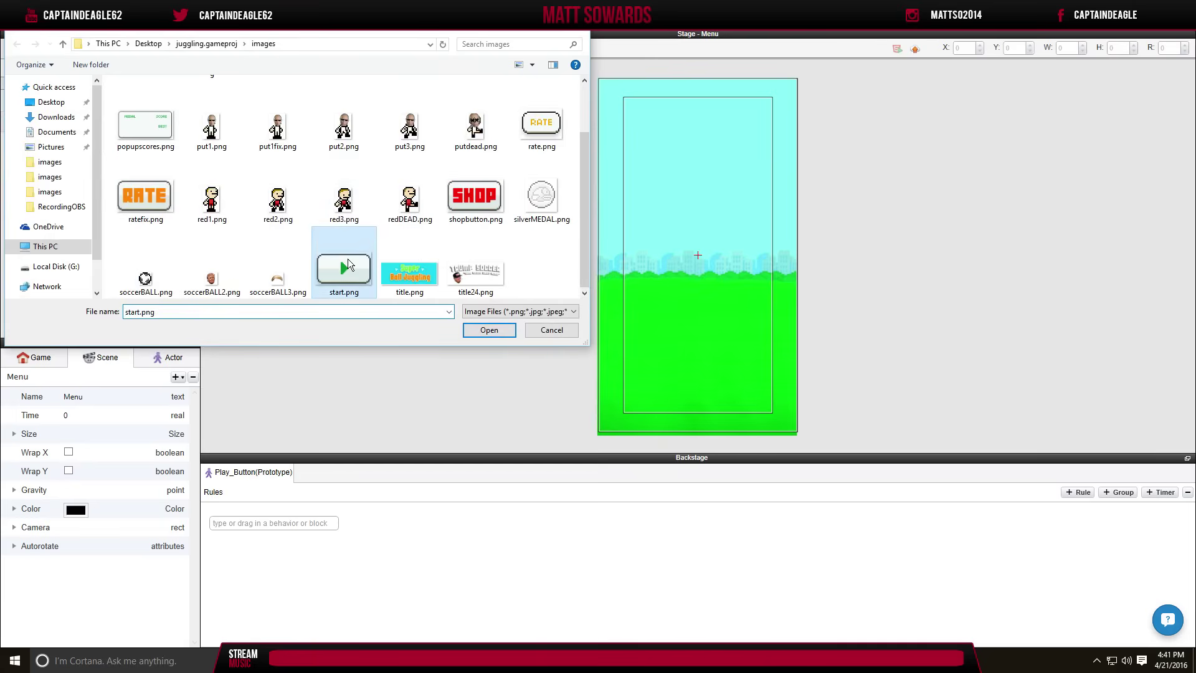
{"action": "left_click", "coordinate": [50, 147]}
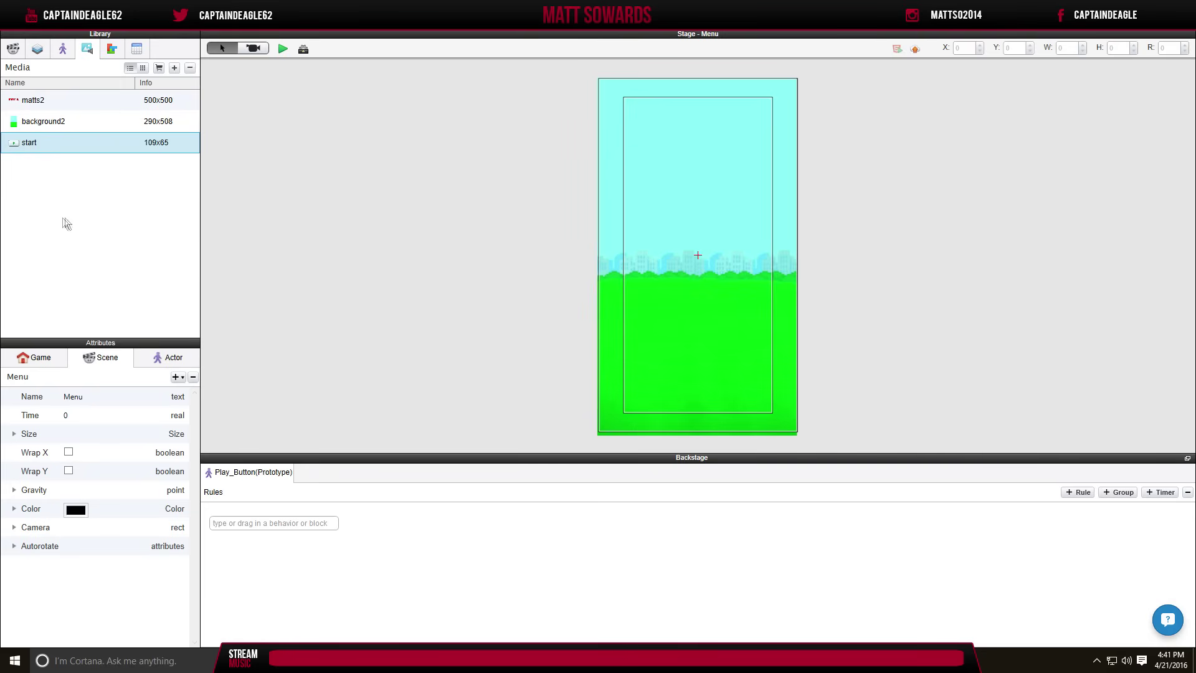
Try placing the start image on the Menu scene just outside the stage, and delete it again.
{"action": "left_click", "coordinate": [168, 357]}
{"action": "left_click", "coordinate": [48, 353]}
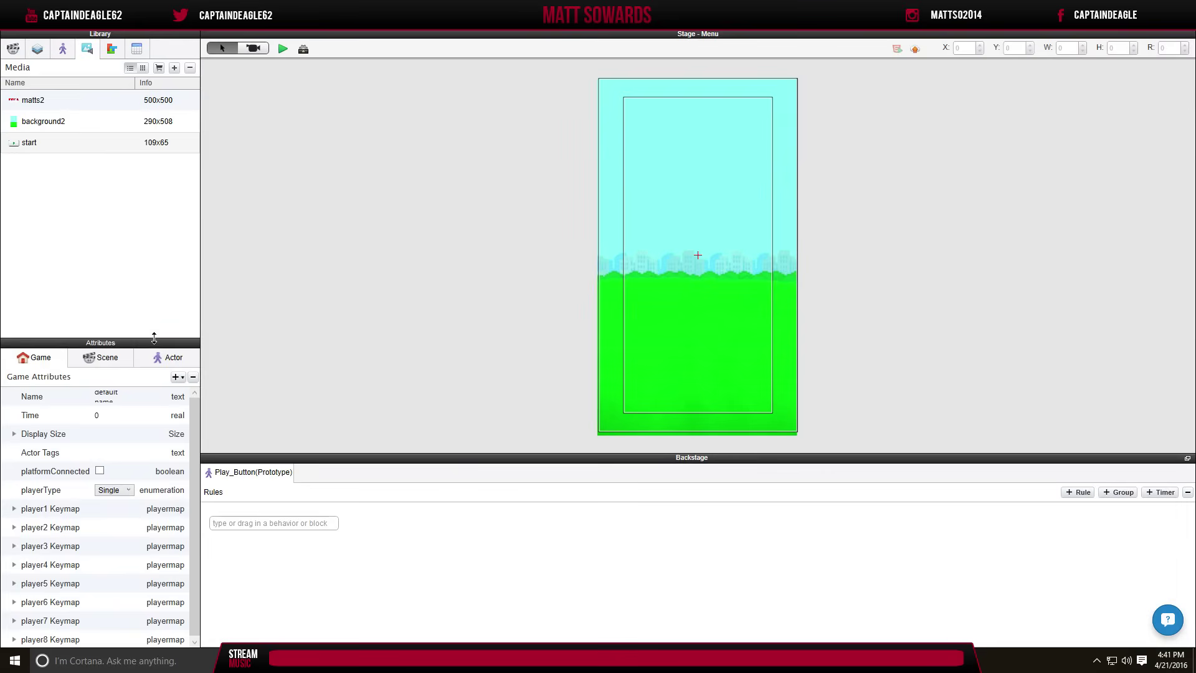
{"action": "left_click", "coordinate": [155, 357]}
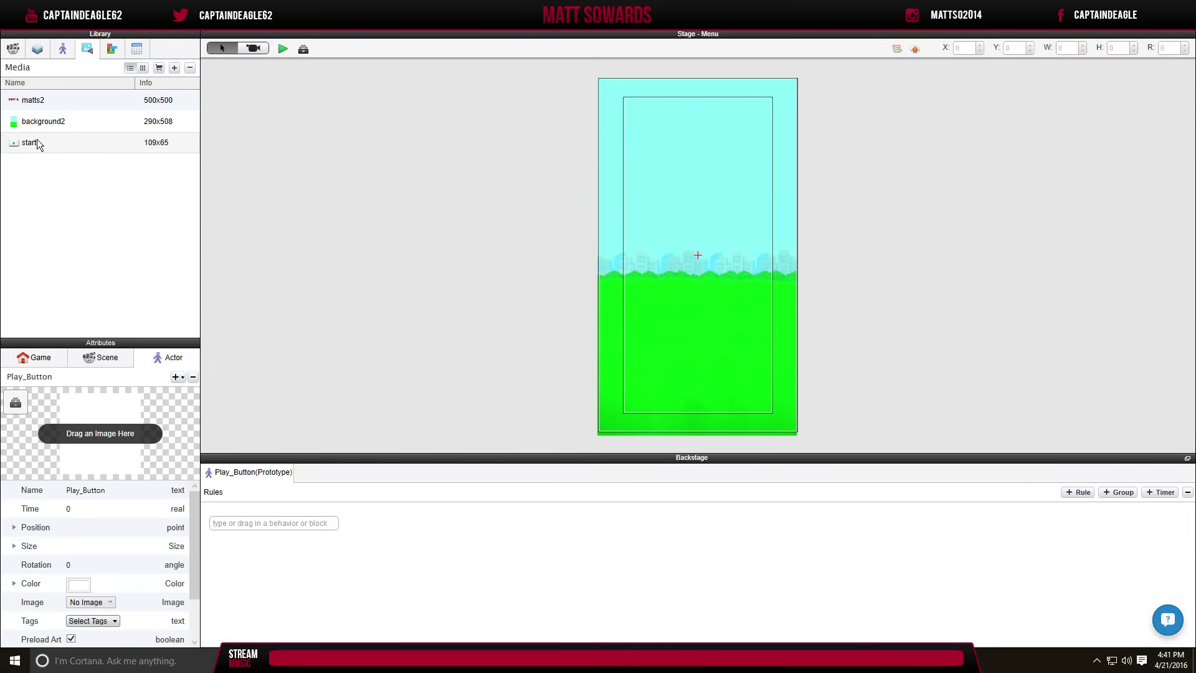
{"action": "left_click_drag", "start_coordinate": [337, 227], "coordinate": [561, 311]}
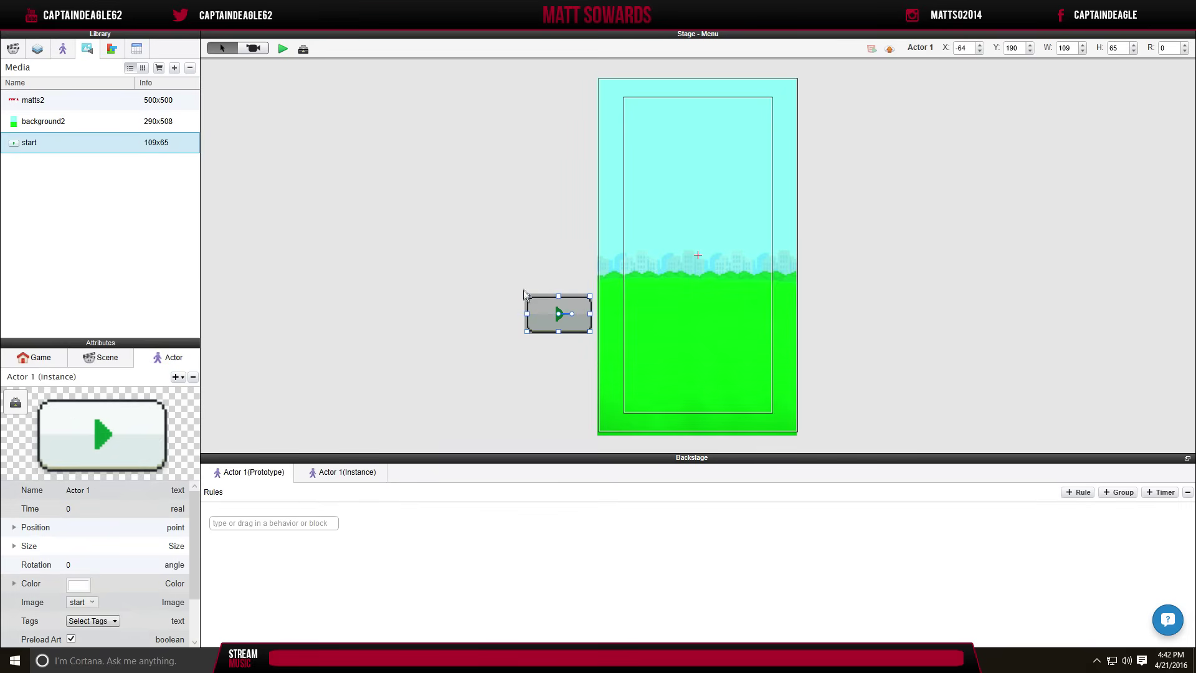
{"action": "key", "text": "Delete"}
Try dropping the start image onto the Menu background, and undo the resulting image replacement.
{"action": "left_click_drag", "start_coordinate": [77, 140], "coordinate": [657, 255]}
{"action": "left_click", "coordinate": [370, 257]}
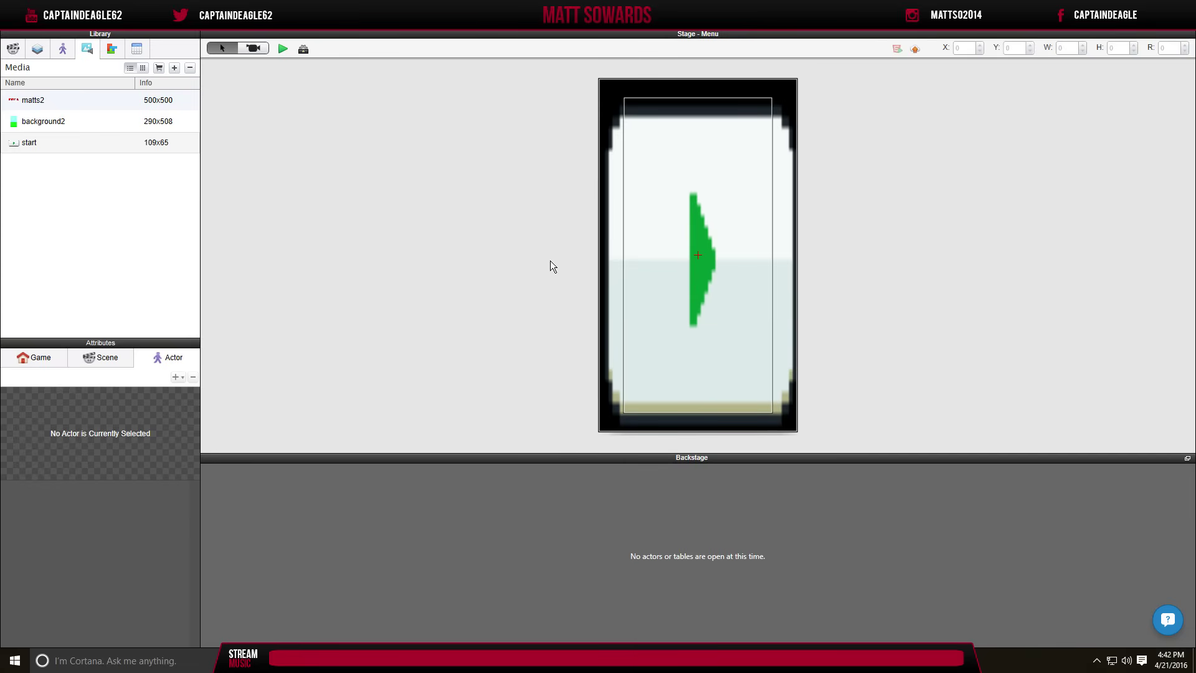
{"action": "key", "text": "ctrl+z"}
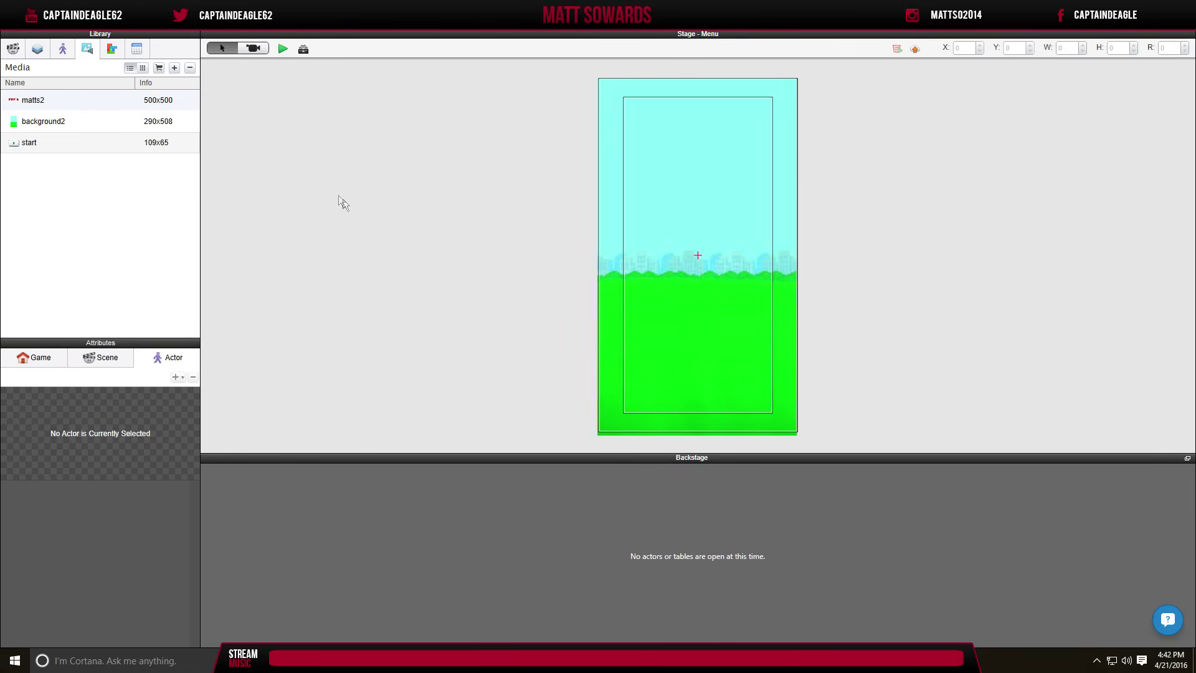
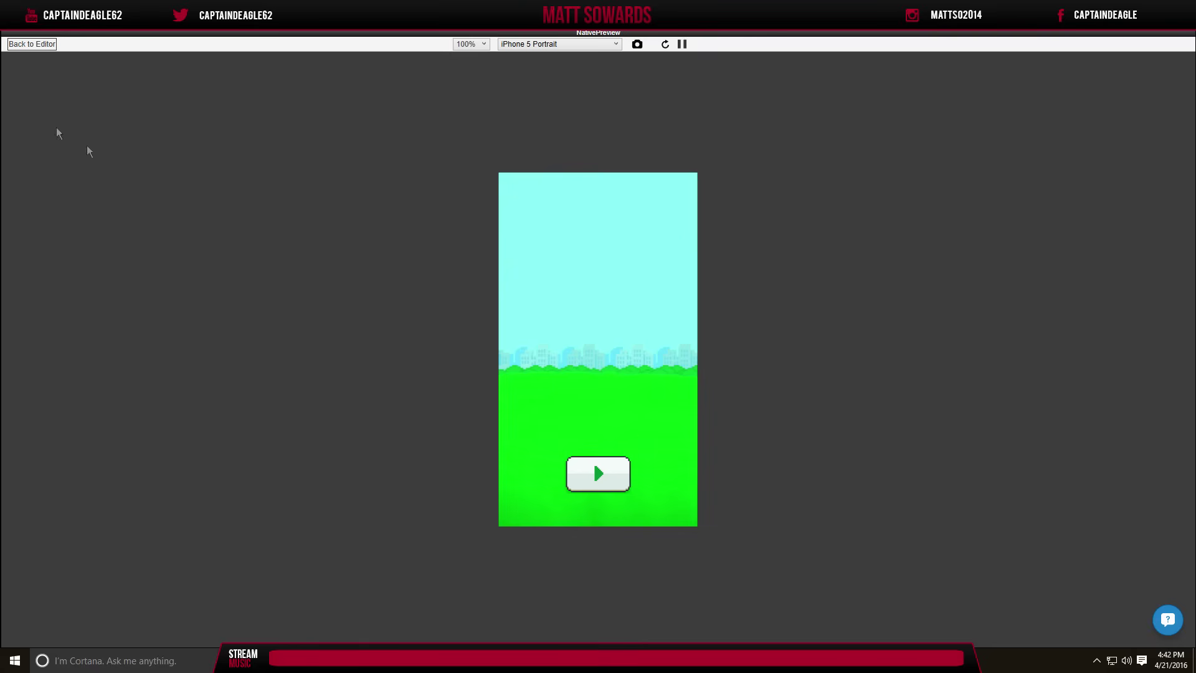
Return from the preview to the editor and open the Game scene.
{"action": "left_click", "coordinate": [45, 44]}
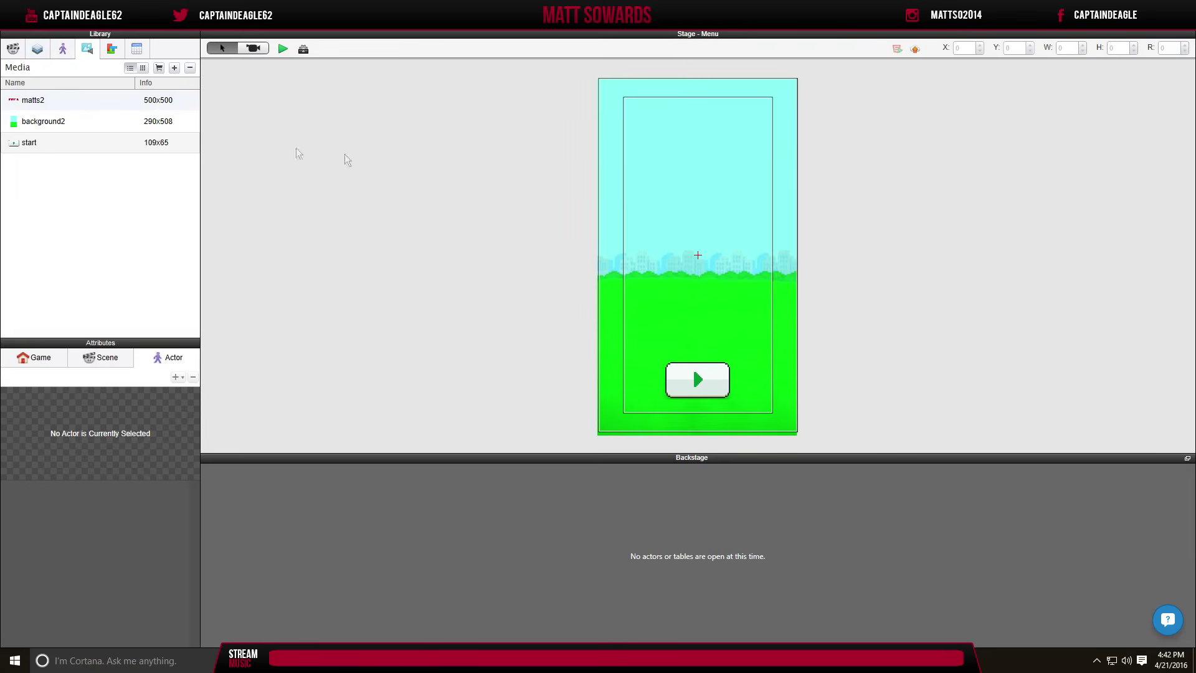
{"action": "left_click", "coordinate": [17, 50]}
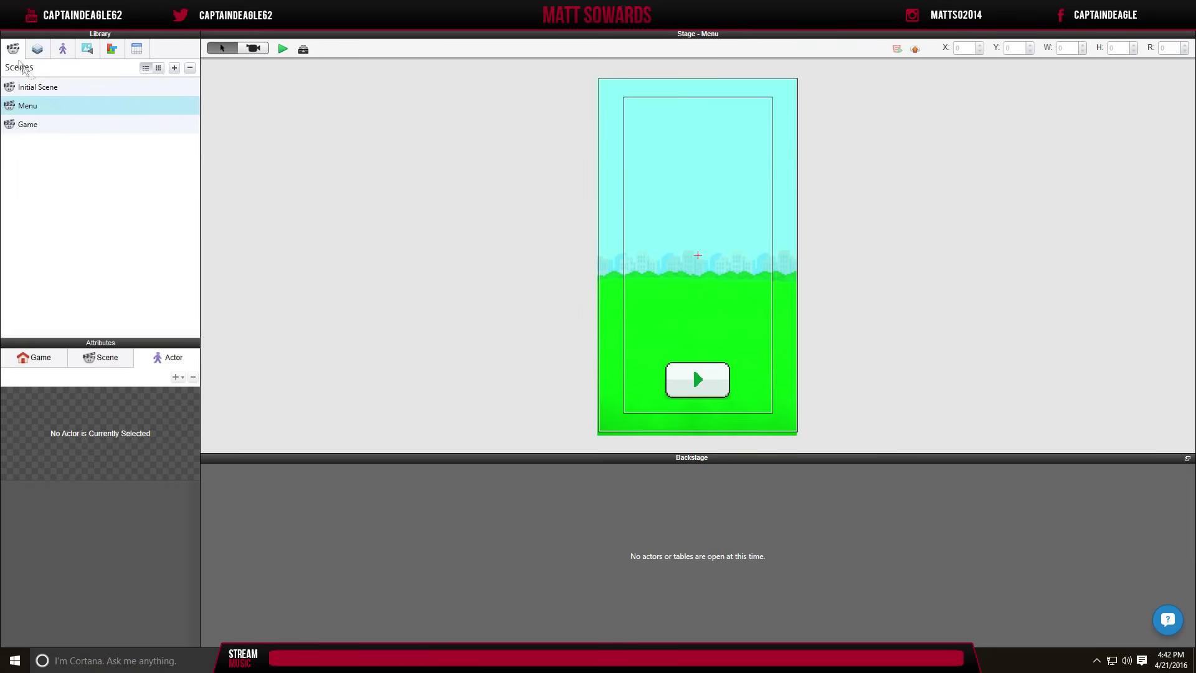
{"action": "left_click", "coordinate": [38, 124]}
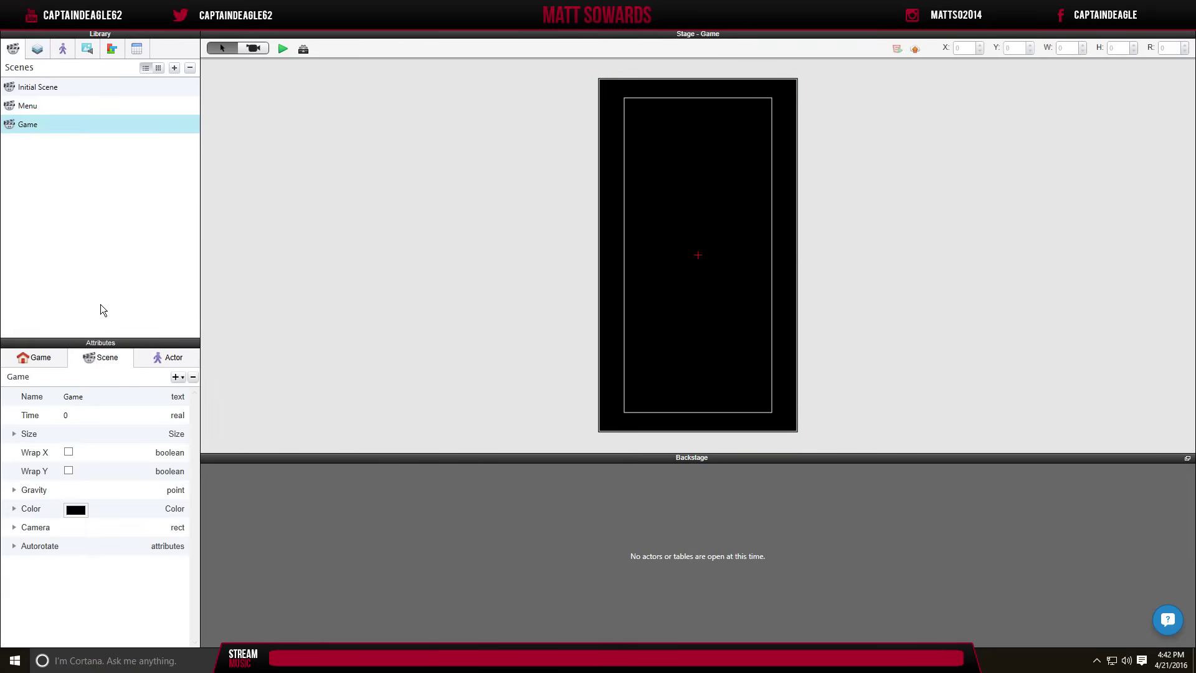
{"action": "left_click", "coordinate": [153, 358]}
{"action": "left_click", "coordinate": [82, 357]}
Place the background2 image on the Game scene's stage and enlarge it to about 321 by 573 to fill the screen.
{"action": "left_click", "coordinate": [87, 50]}
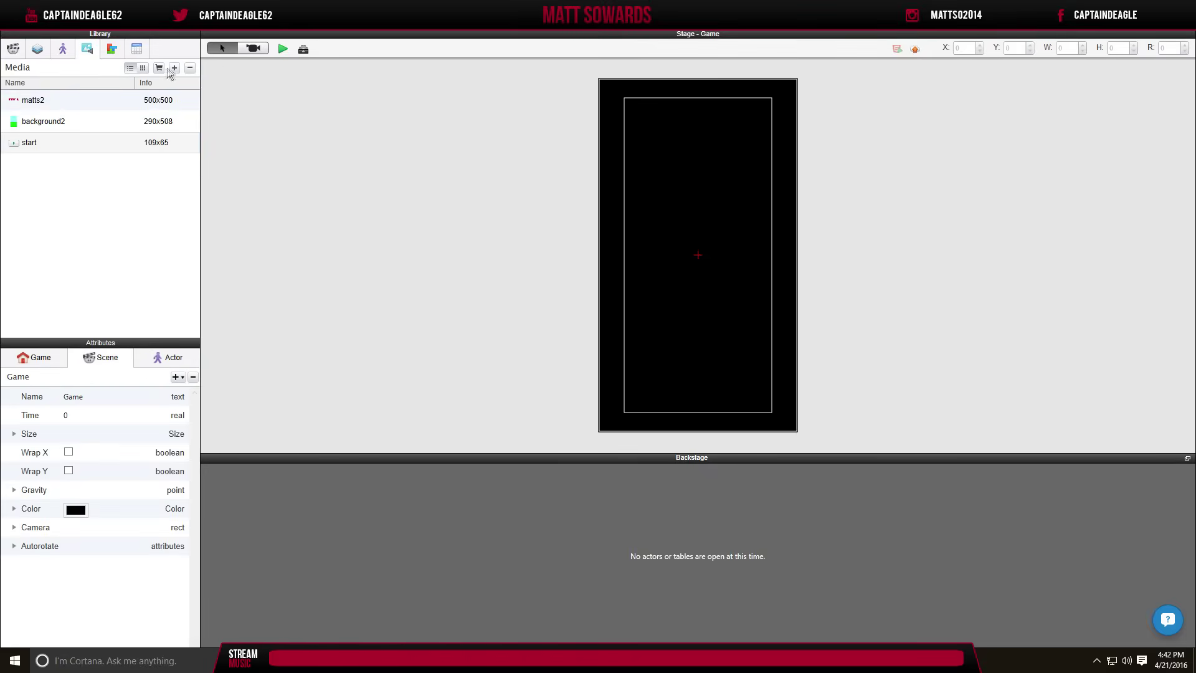
{"action": "left_click_drag", "start_coordinate": [73, 121], "coordinate": [682, 229]}
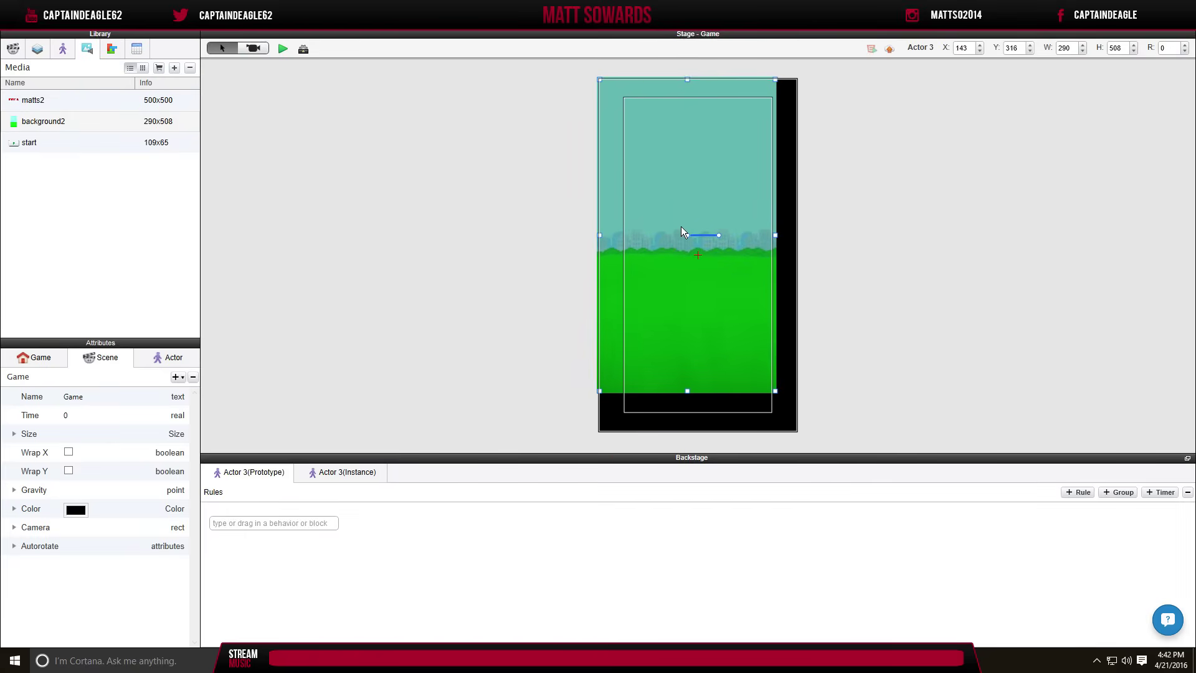
{"action": "left_click_drag", "start_coordinate": [748, 363], "coordinate": [796, 430]}
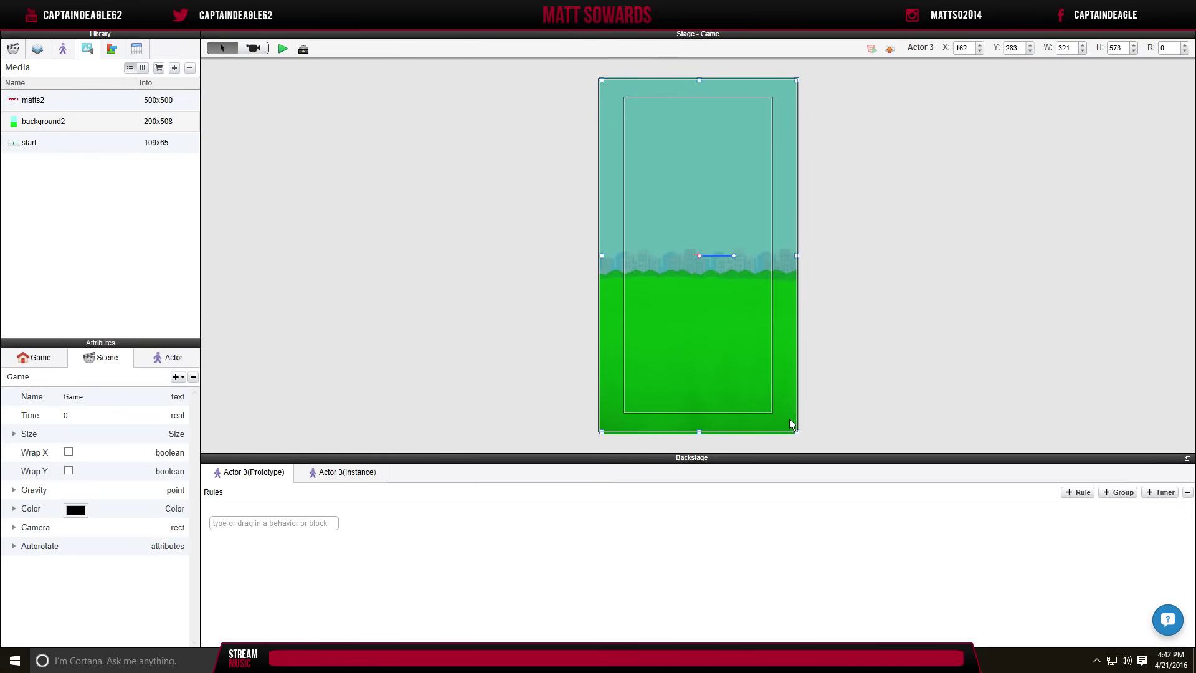
{"action": "left_click", "coordinate": [831, 392]}
Import title24.png from the project's images folder into the media library.
{"action": "left_click", "coordinate": [174, 68]}
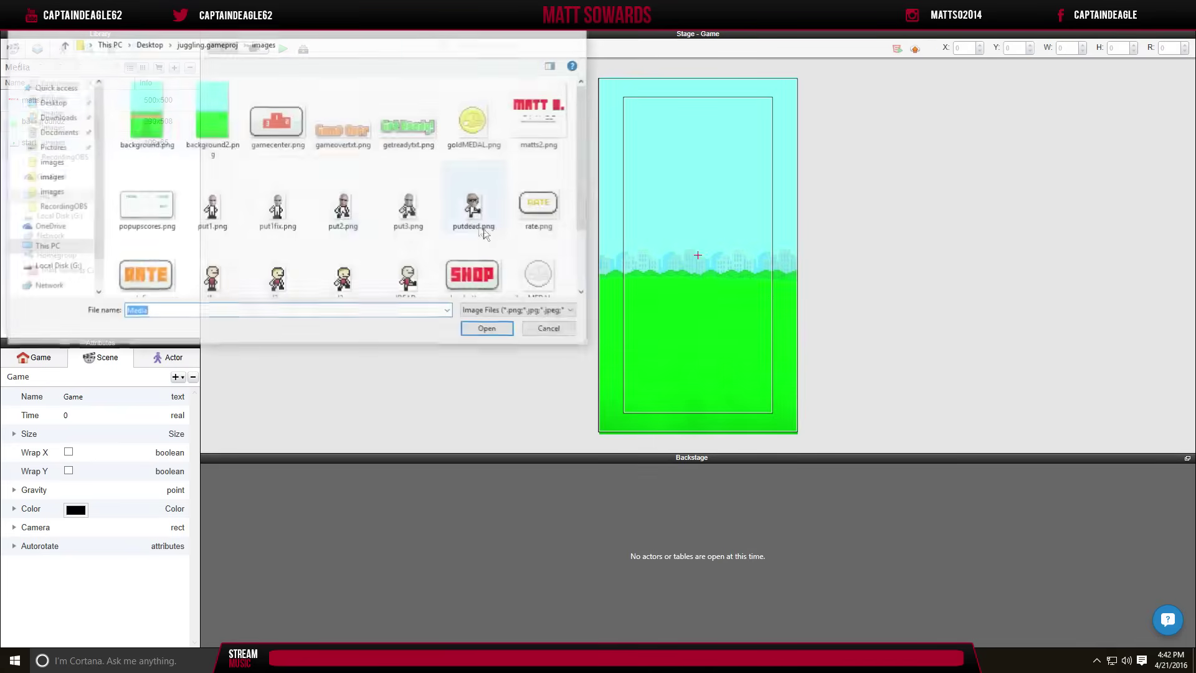
{"action": "left_click_drag", "start_coordinate": [583, 159], "coordinate": [592, 201]}
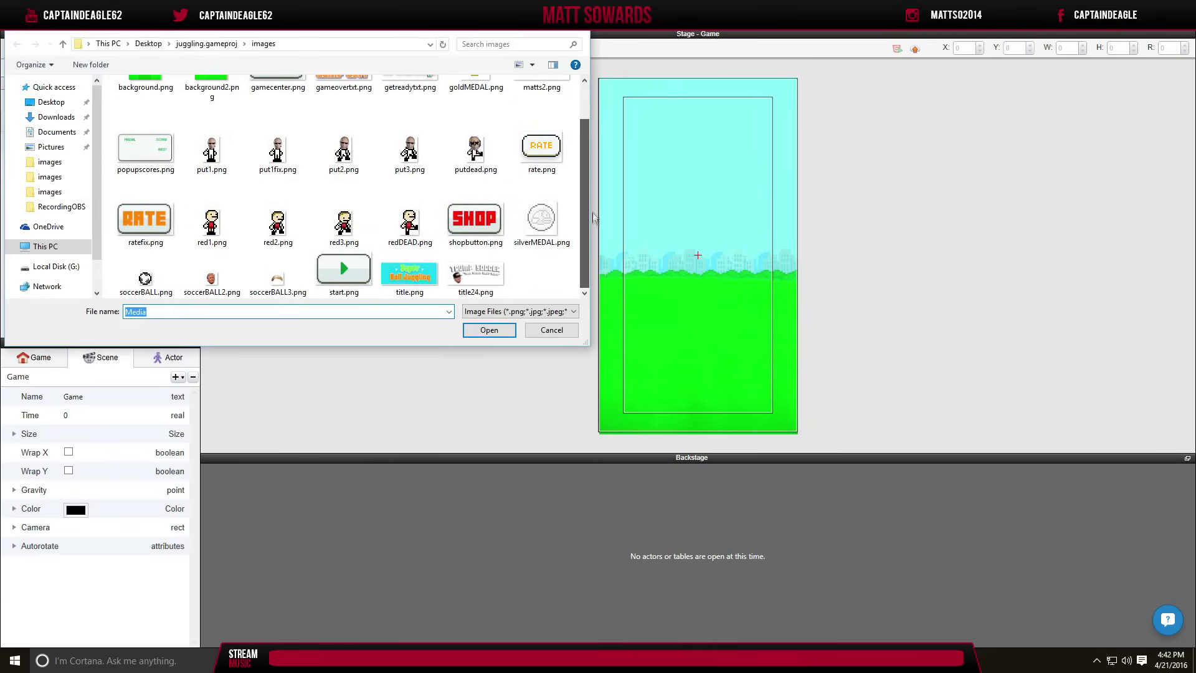
{"action": "double_click", "coordinate": [488, 275]}
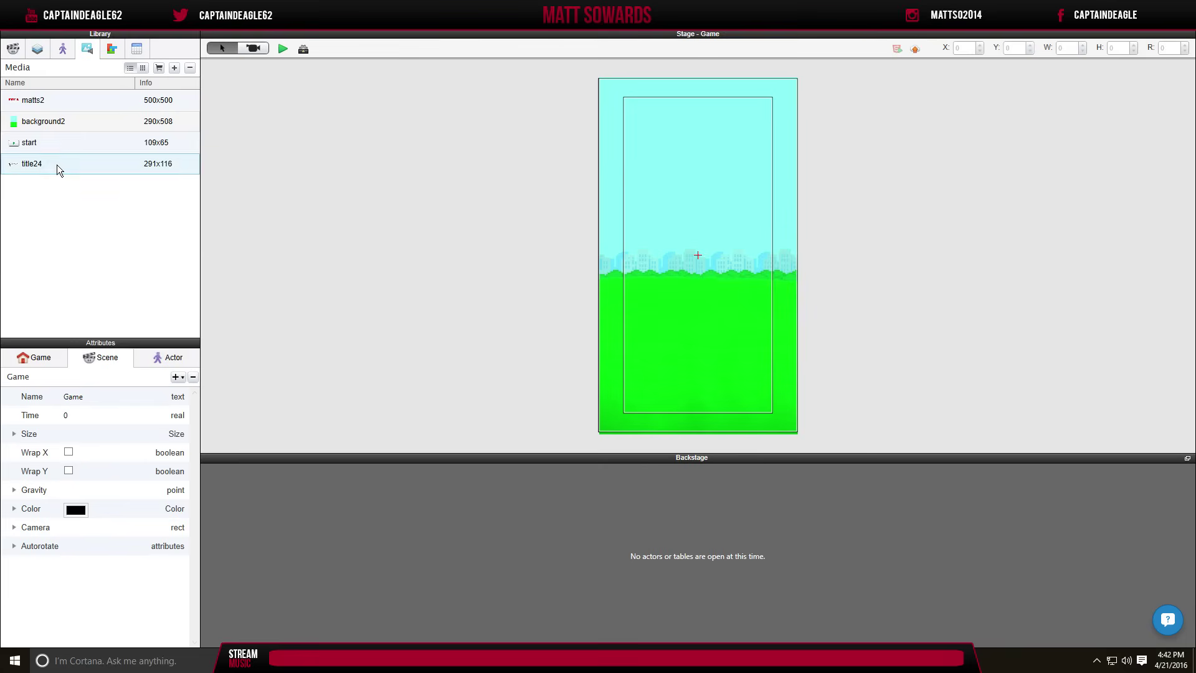
Place the title24 image near the top of the Game scene's stage at about X 157, Y 499, and deselect it.
{"action": "left_click_drag", "start_coordinate": [43, 165], "coordinate": [689, 192]}
{"action": "left_click_drag", "start_coordinate": [708, 248], "coordinate": [712, 118]}
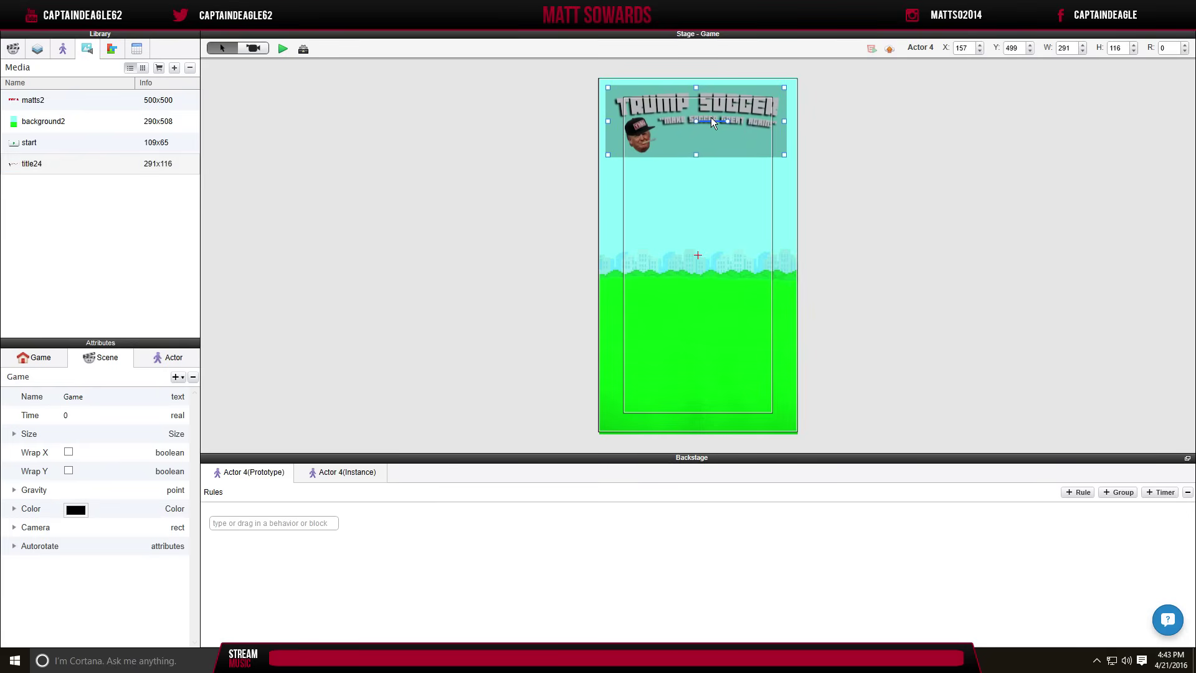
{"action": "left_click", "coordinate": [889, 123]}
{"action": "left_click", "coordinate": [727, 131]}
{"action": "left_click", "coordinate": [720, 172]}
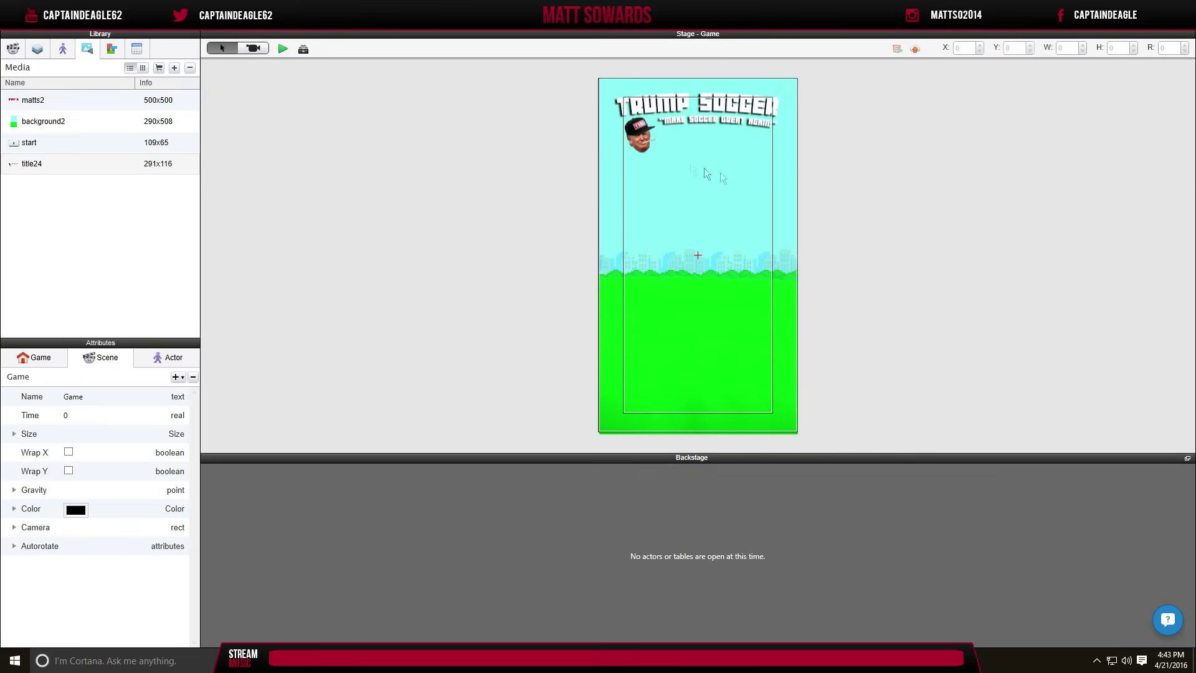
{"action": "left_click", "coordinate": [703, 132]}
{"action": "left_click", "coordinate": [891, 117]}
{"action": "left_click", "coordinate": [63, 50]}
{"action": "left_click", "coordinate": [37, 49]}
{"action": "left_click", "coordinate": [13, 49]}
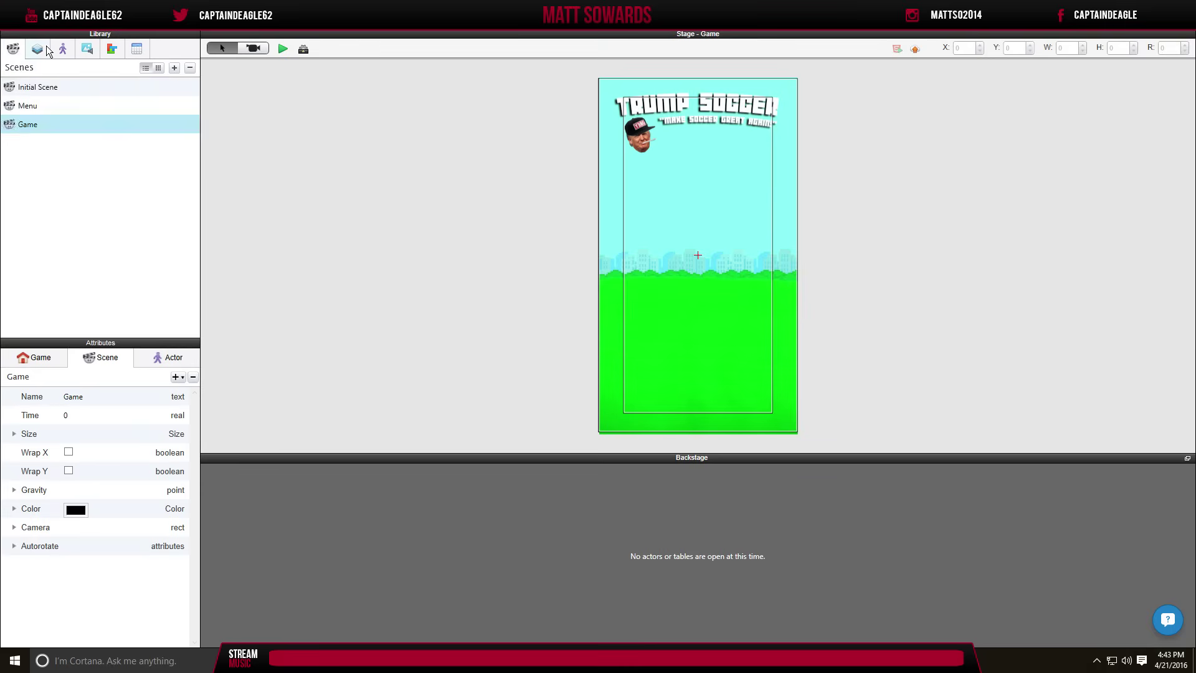
{"action": "left_click", "coordinate": [63, 51]}
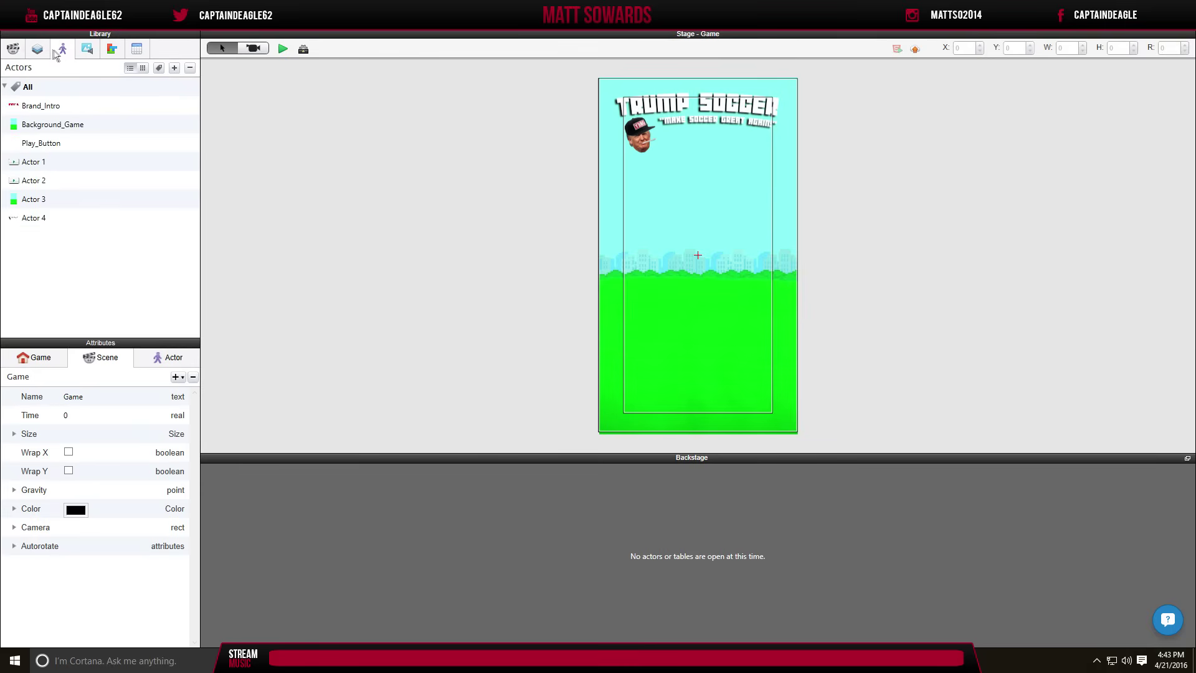
{"action": "left_click", "coordinate": [46, 48]}
{"action": "left_click", "coordinate": [72, 45]}
{"action": "left_click", "coordinate": [38, 49]}
{"action": "left_click", "coordinate": [13, 50]}
Review the Initial Scene and the Game scene, and open the Menu scene on the stage.
{"action": "double_click", "coordinate": [37, 88]}
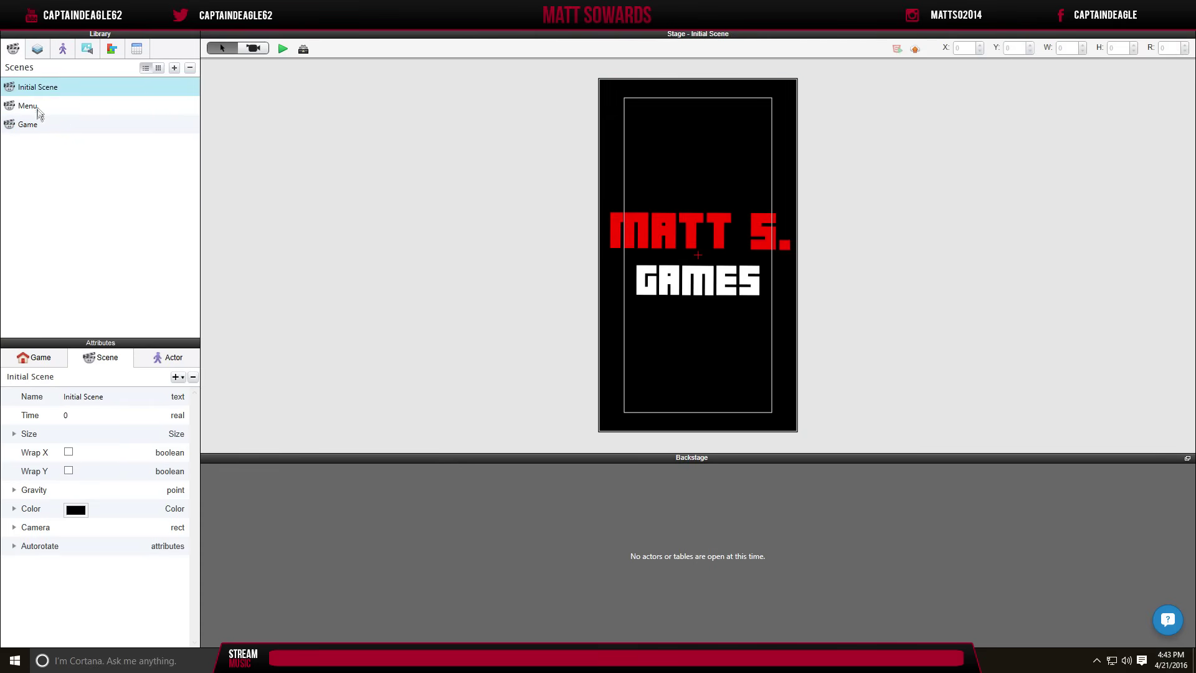
{"action": "double_click", "coordinate": [36, 107]}
{"action": "double_click", "coordinate": [30, 124]}
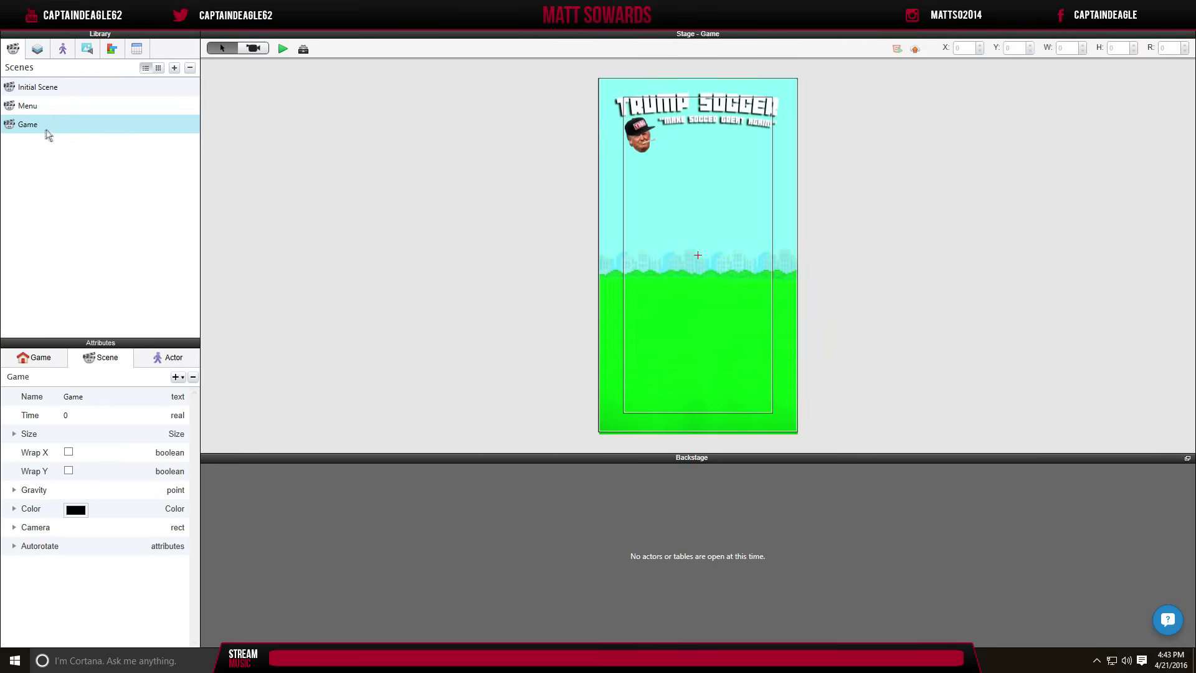
{"action": "double_click", "coordinate": [43, 89]}
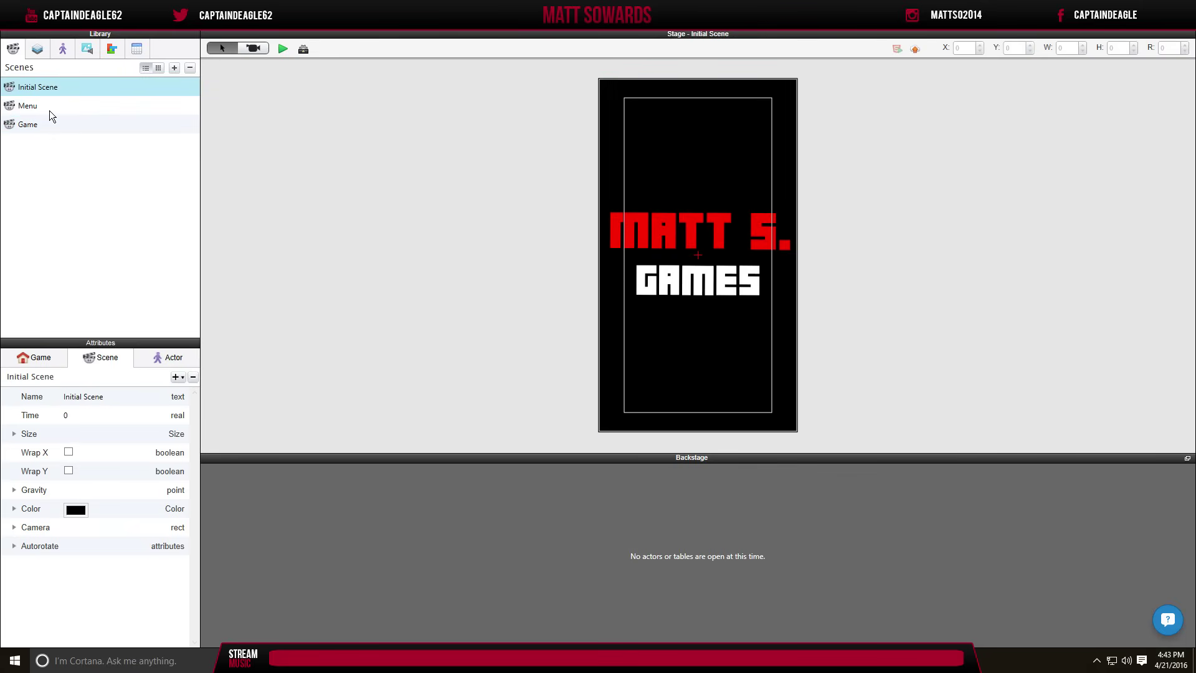
{"action": "double_click", "coordinate": [50, 109]}
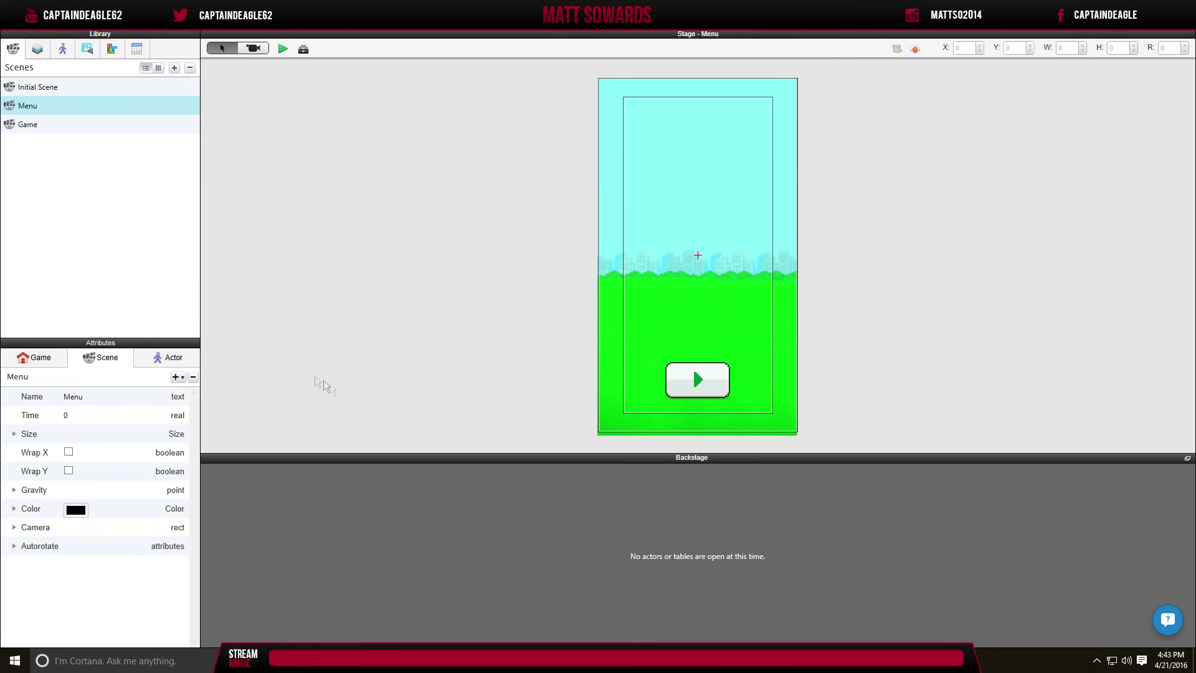
Try to add the Change Scene behavior to the Menu scene's backstage without an actor open.
{"action": "left_click", "coordinate": [88, 49]}
{"action": "left_click", "coordinate": [112, 49]}
{"action": "left_click", "coordinate": [137, 49]}
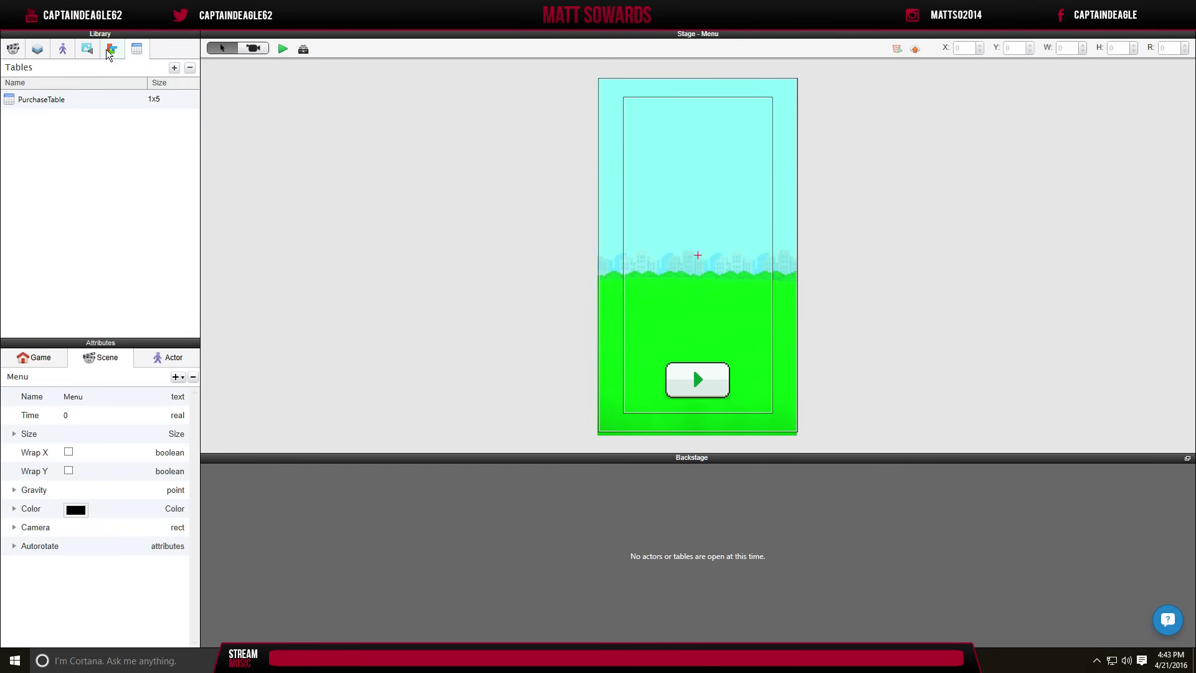
{"action": "left_click", "coordinate": [107, 50]}
{"action": "scroll", "coordinate": [69, 188], "scroll_direction": "up", "scroll_amount": 10}
{"action": "scroll", "coordinate": [100, 158], "scroll_direction": "up", "scroll_amount": 8}
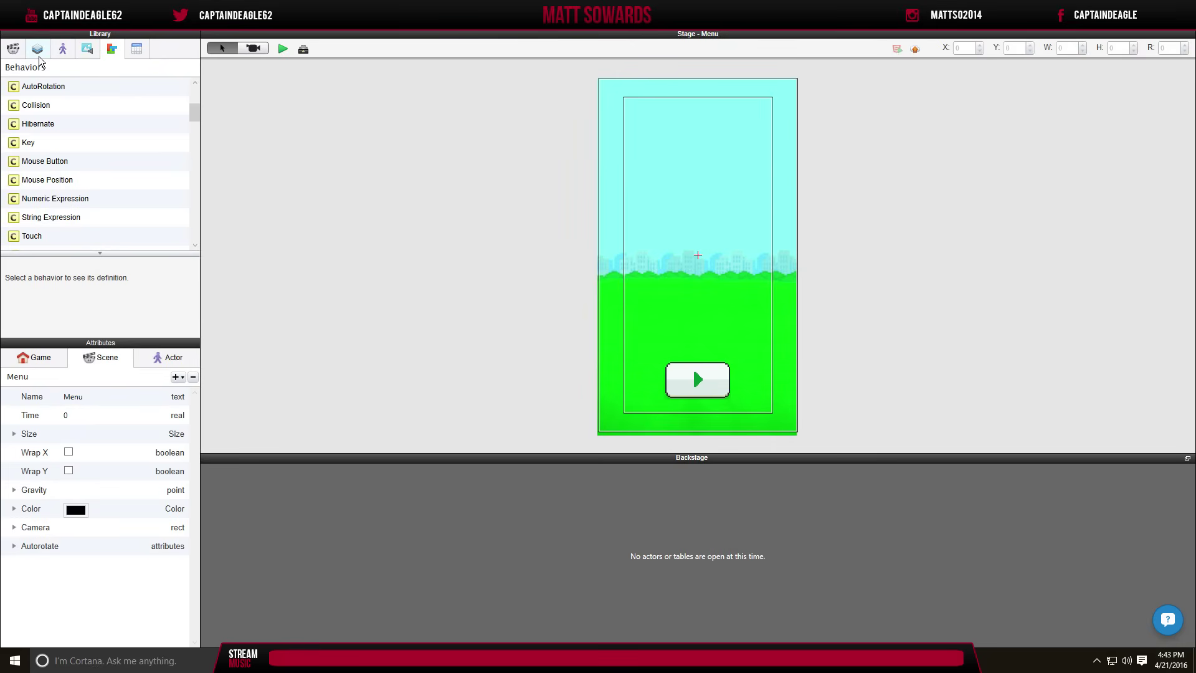
{"action": "scroll", "coordinate": [80, 110], "scroll_direction": "up", "scroll_amount": 3}
{"action": "scroll", "coordinate": [66, 176], "scroll_direction": "down", "scroll_amount": 3}
{"action": "scroll", "coordinate": [76, 176], "scroll_direction": "down", "scroll_amount": 3}
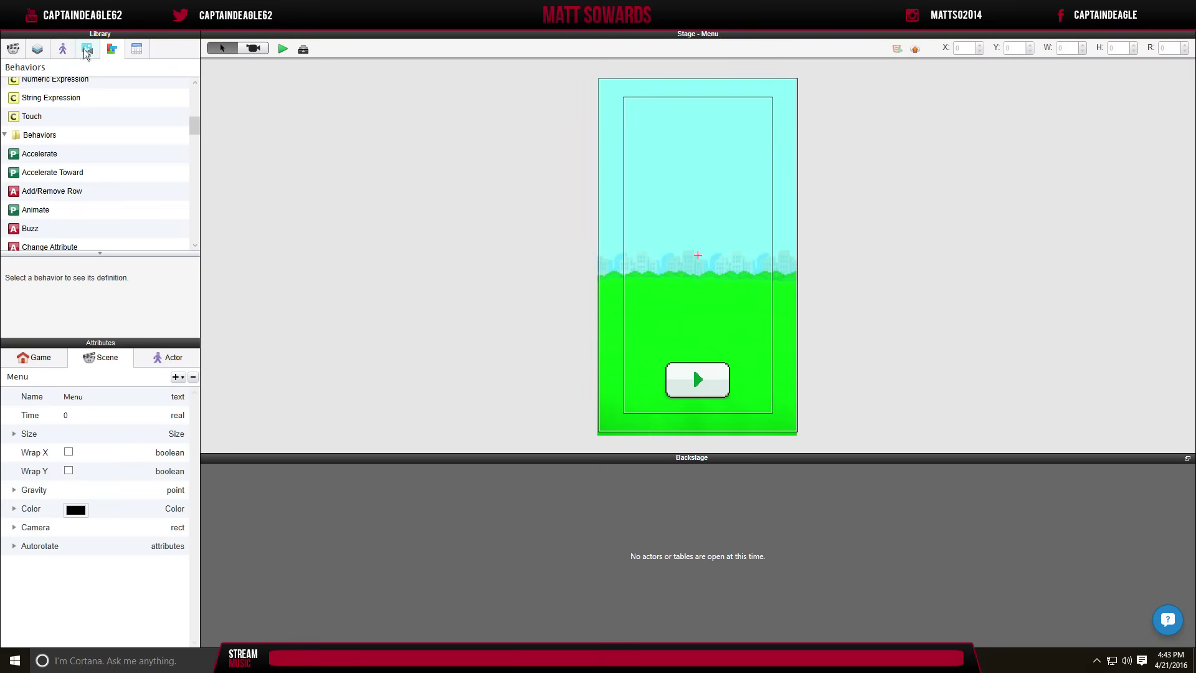
{"action": "scroll", "coordinate": [76, 165], "scroll_direction": "down", "scroll_amount": 4}
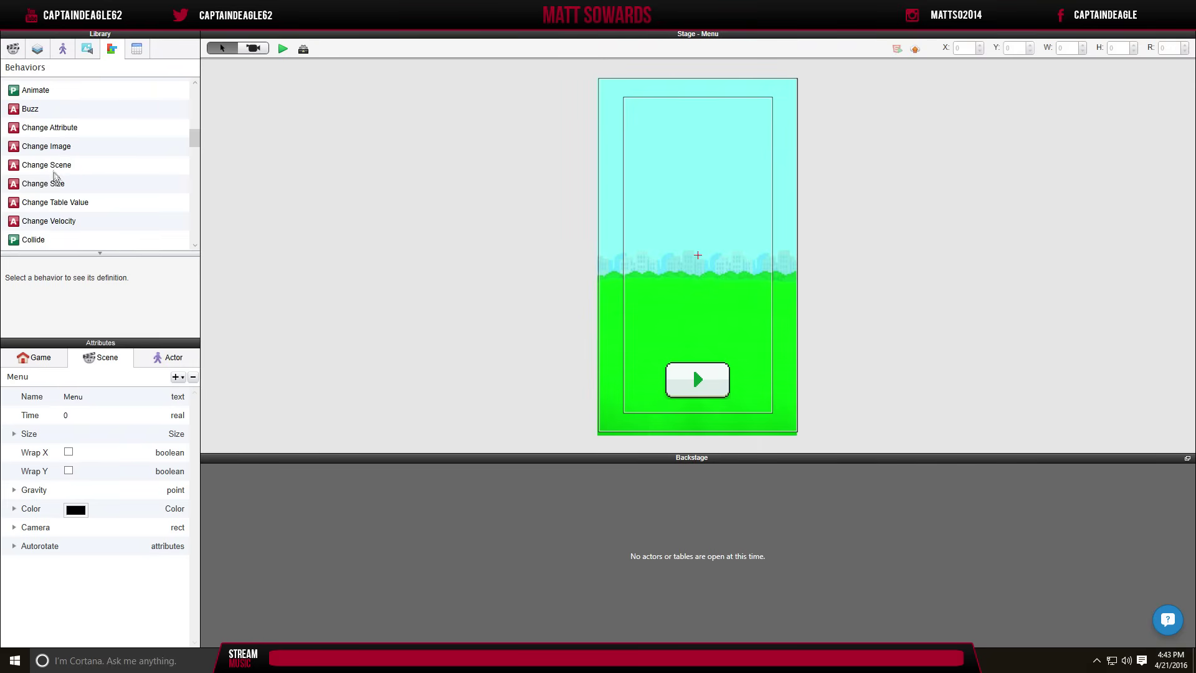
{"action": "left_click_drag", "start_coordinate": [55, 168], "coordinate": [348, 530]}
{"action": "left_click", "coordinate": [155, 362]}
{"action": "left_click", "coordinate": [57, 366]}
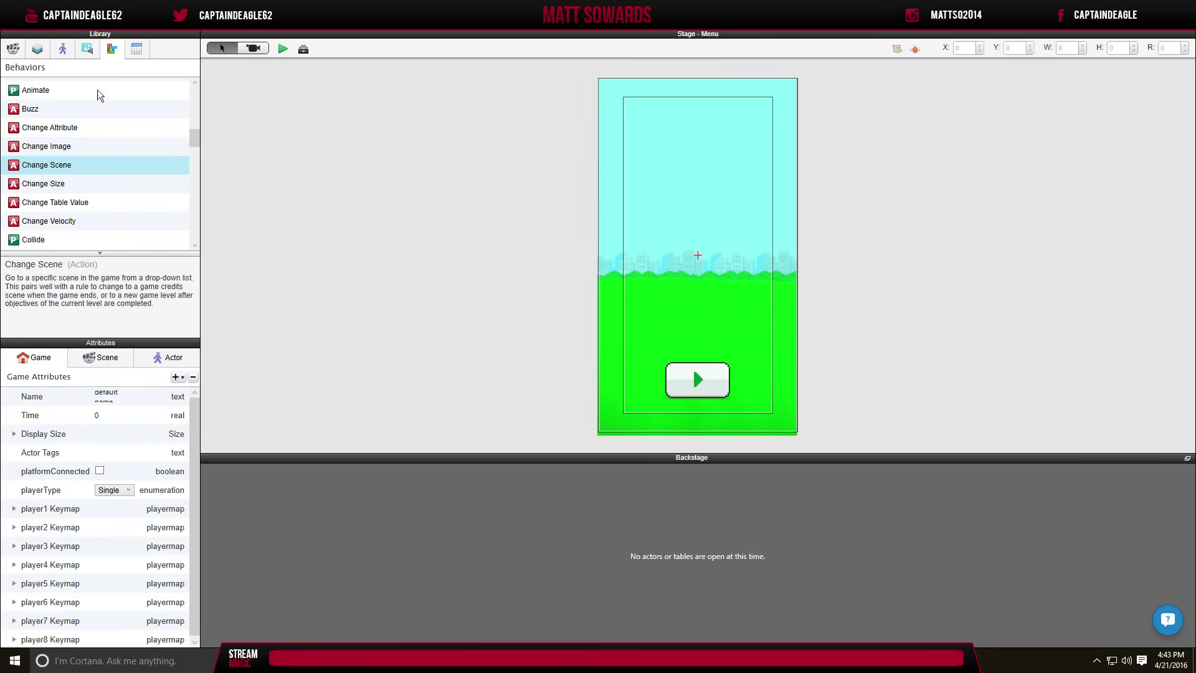
{"action": "left_click", "coordinate": [70, 48]}
{"action": "left_click", "coordinate": [13, 49]}
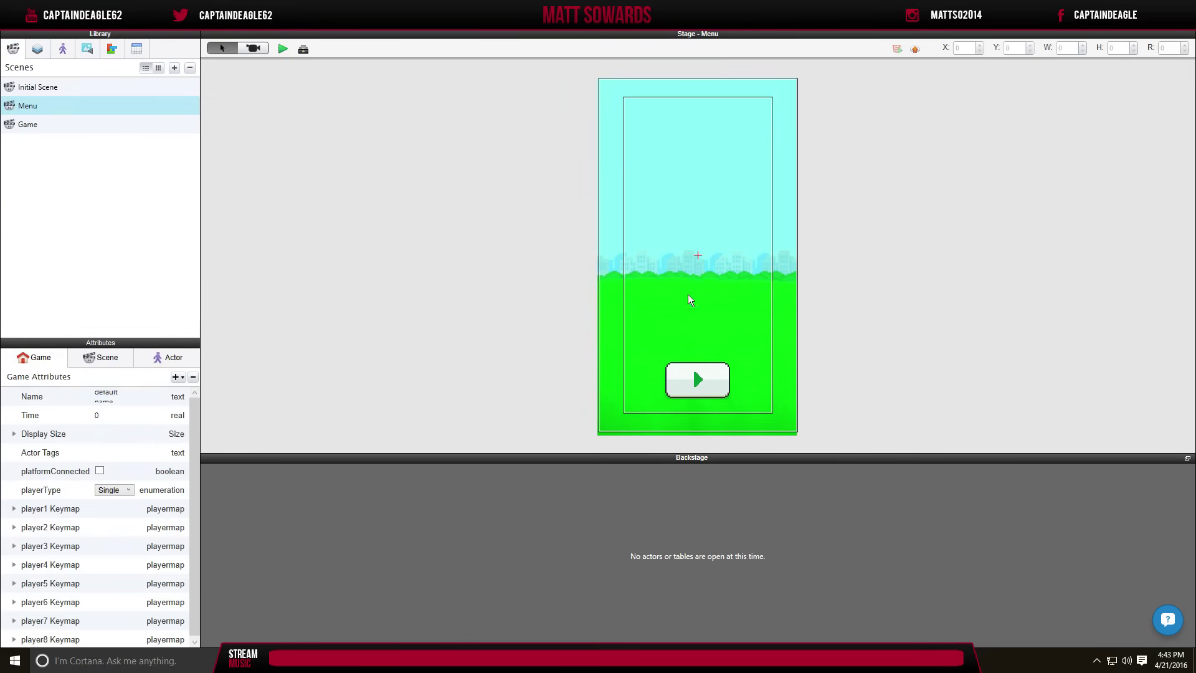
Move the Menu scene's play button up slightly to about X 158, Y 88, and deselect it.
{"action": "left_click", "coordinate": [694, 371]}
{"action": "left_click", "coordinate": [682, 300]}
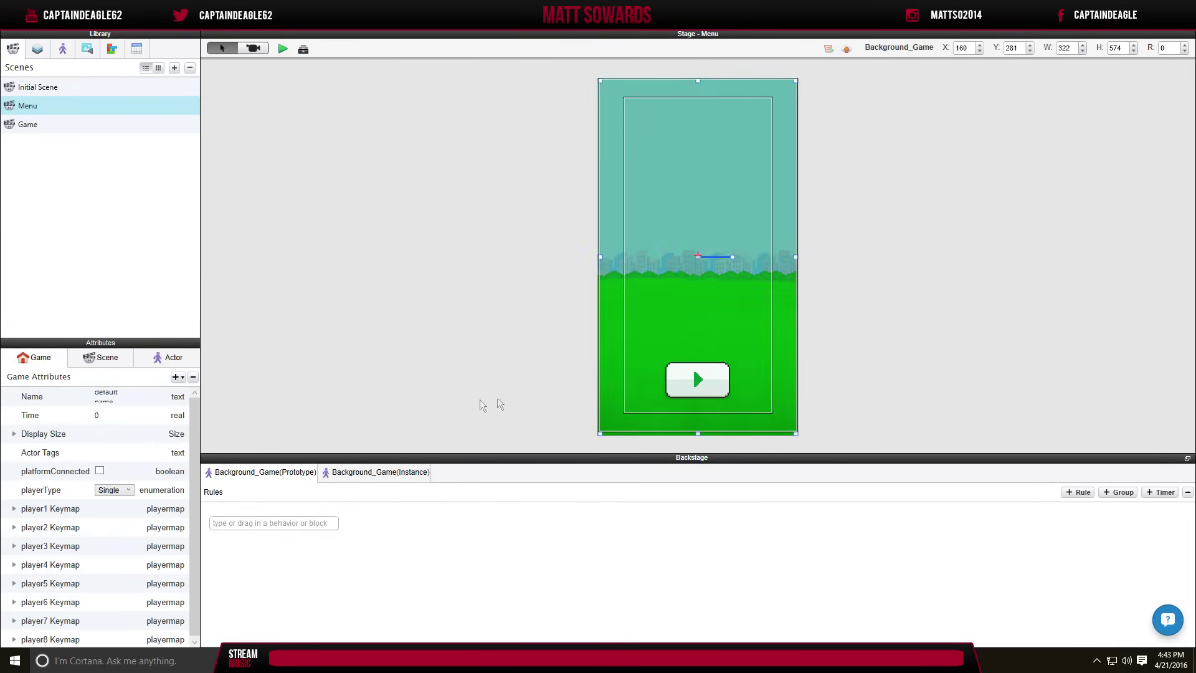
{"action": "left_click", "coordinate": [690, 383]}
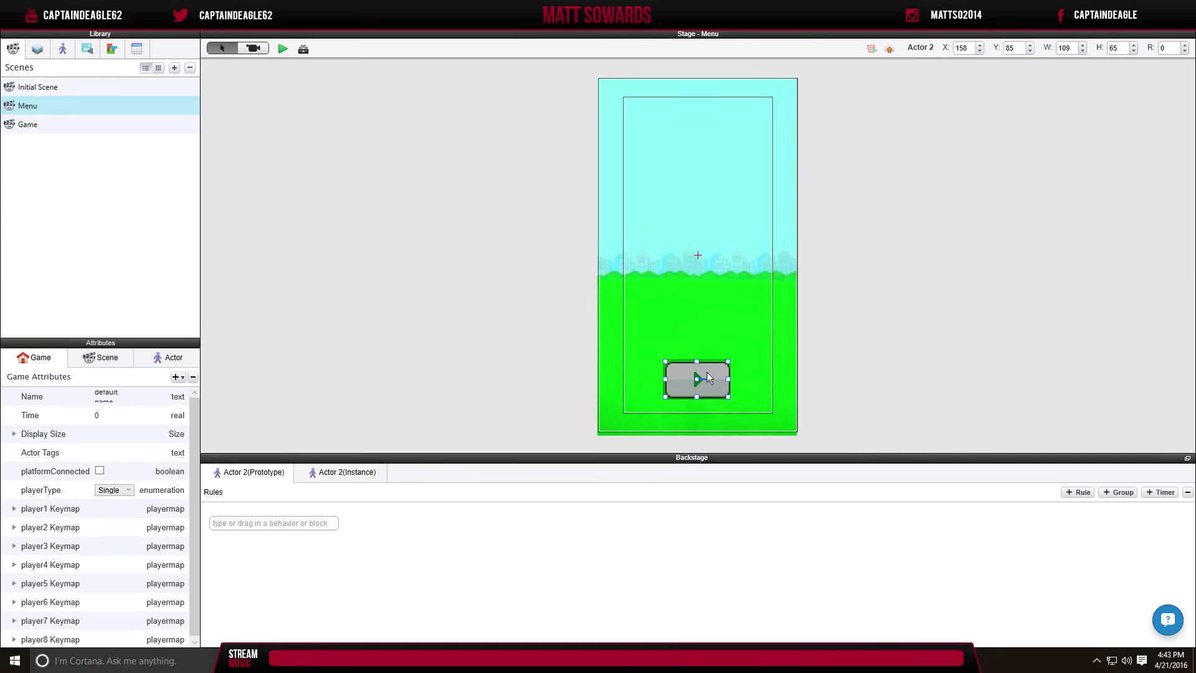
{"action": "left_click_drag", "start_coordinate": [687, 371], "coordinate": [688, 368]}
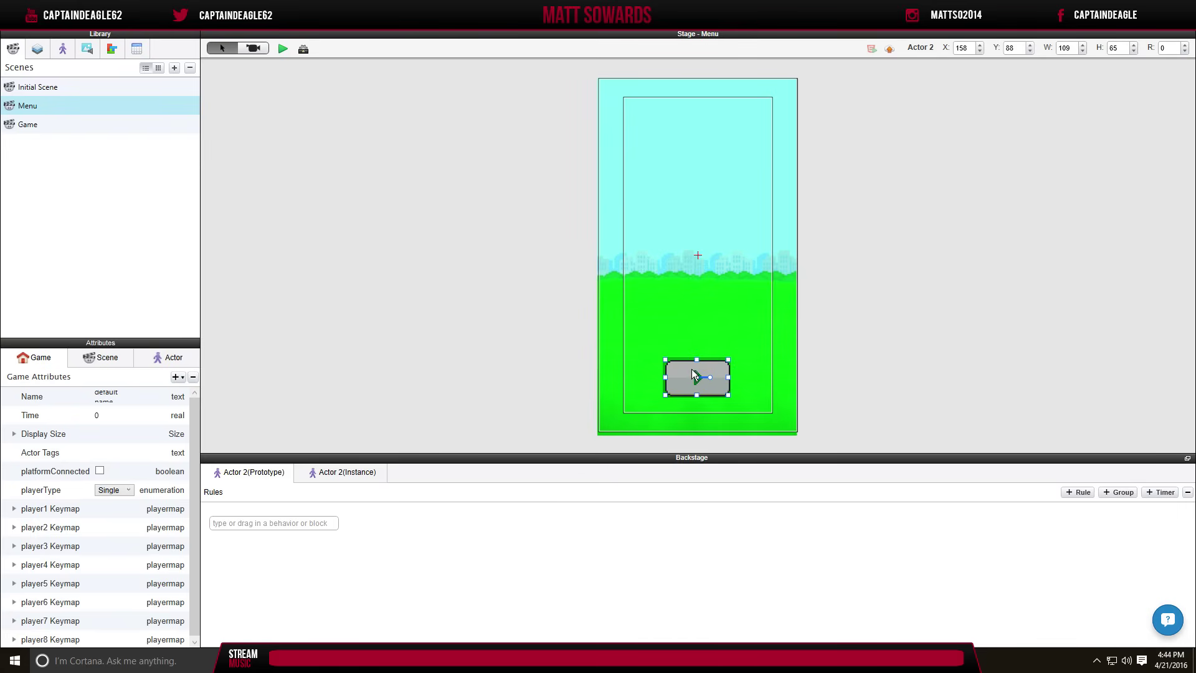
{"action": "left_click", "coordinate": [554, 393]}
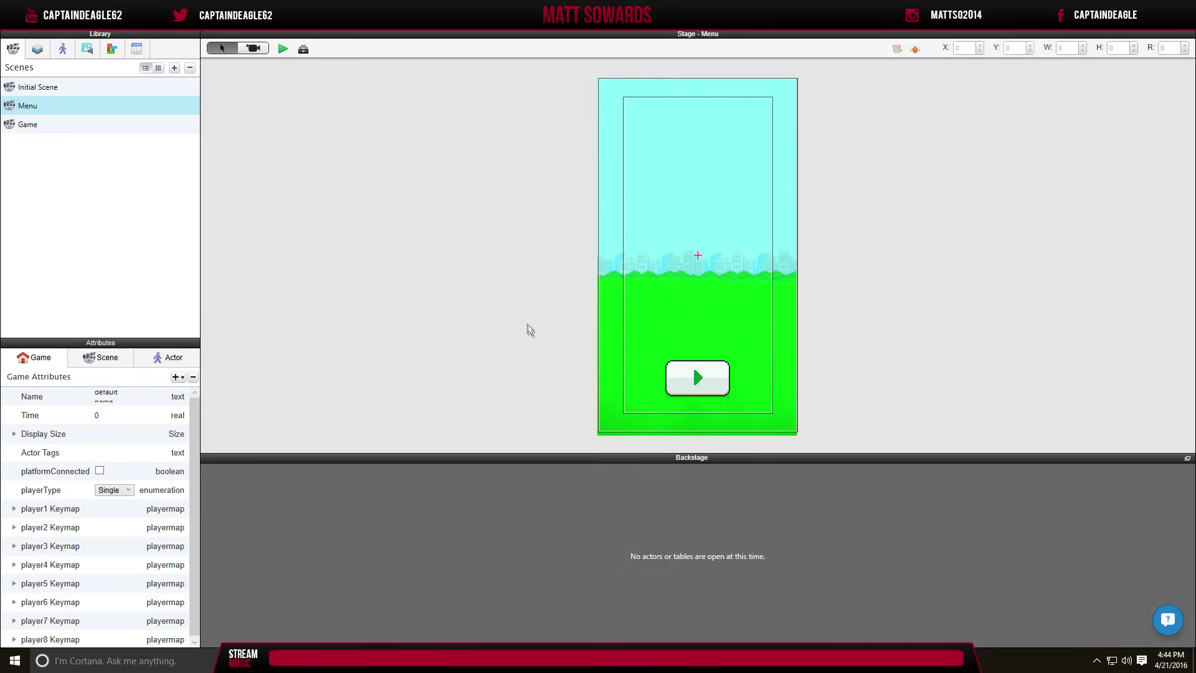
Identify the play button's actor in the library and try to delete its unused duplicate, Actor 1.
{"action": "left_click", "coordinate": [656, 302]}
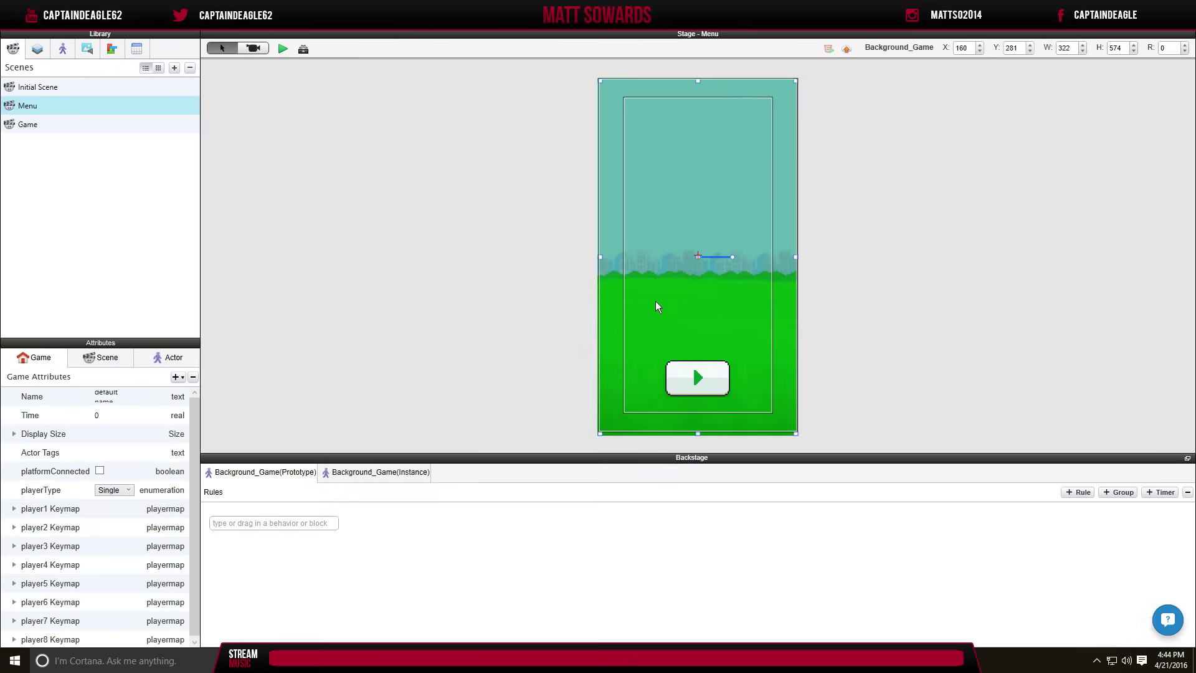
{"action": "left_click", "coordinate": [701, 380]}
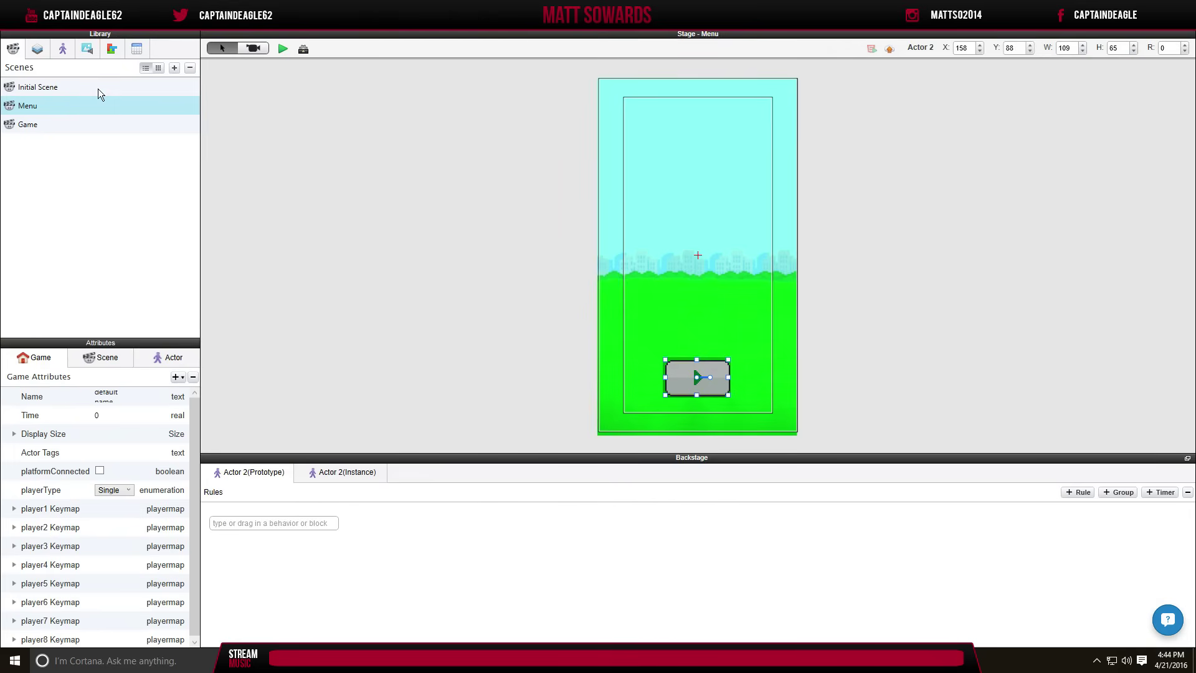
{"action": "left_click", "coordinate": [62, 49]}
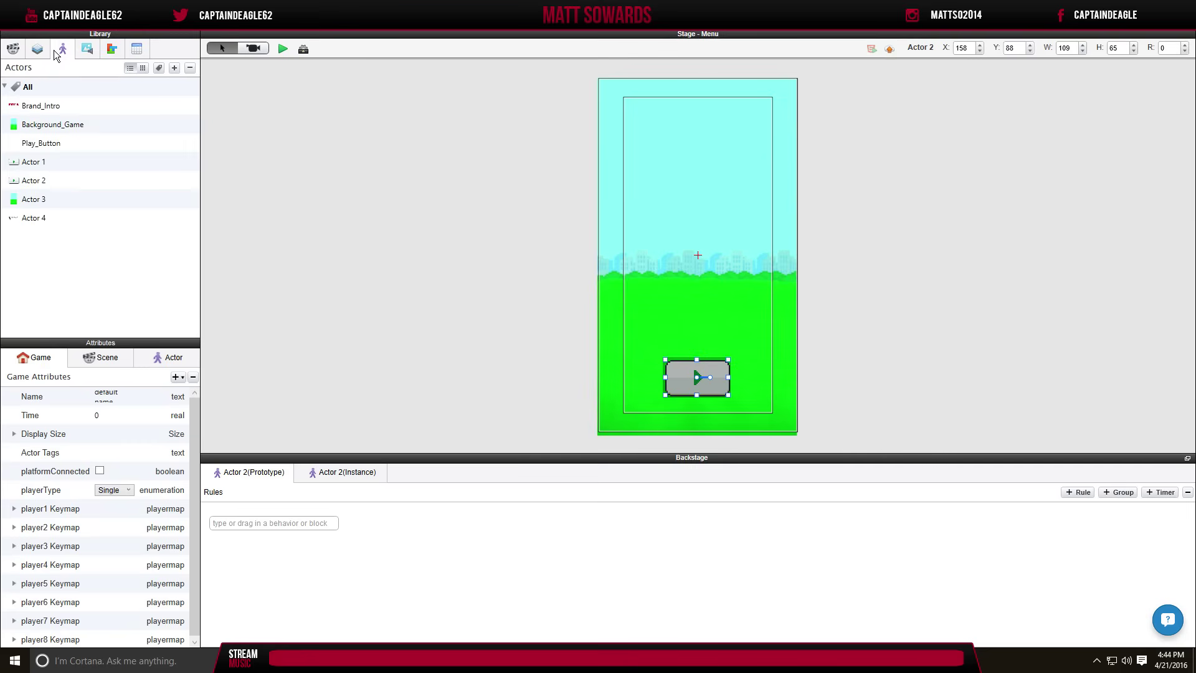
{"action": "left_click", "coordinate": [46, 182]}
{"action": "left_click", "coordinate": [50, 165]}
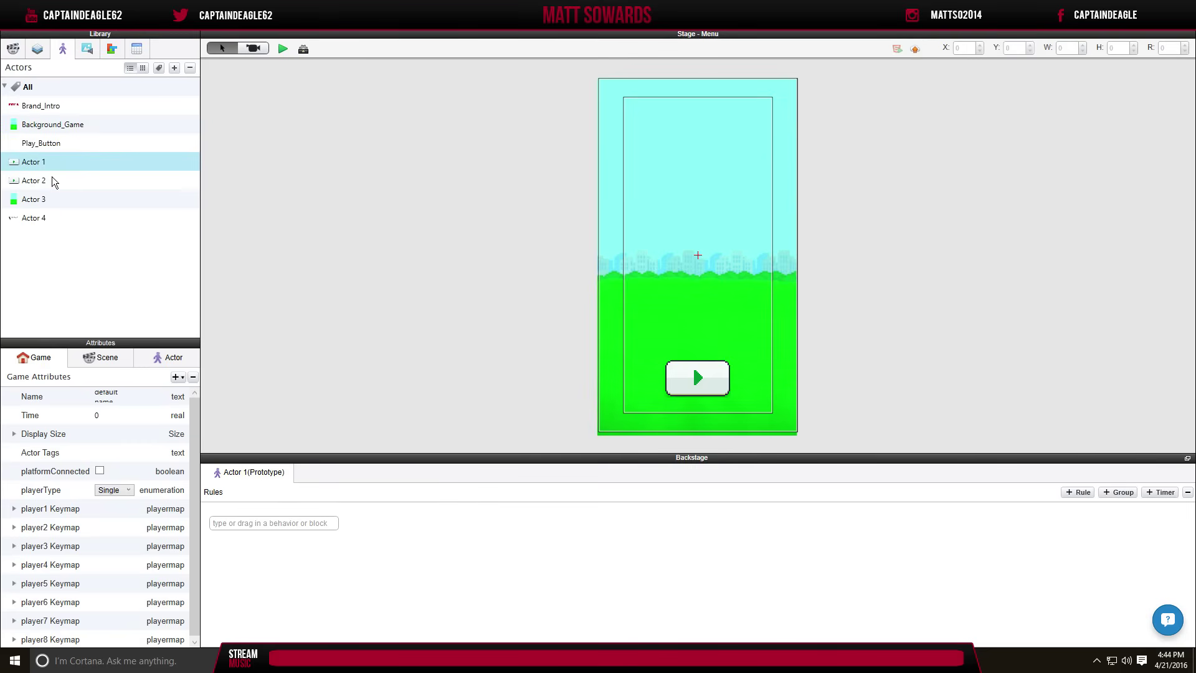
{"action": "key", "text": "Delete"}
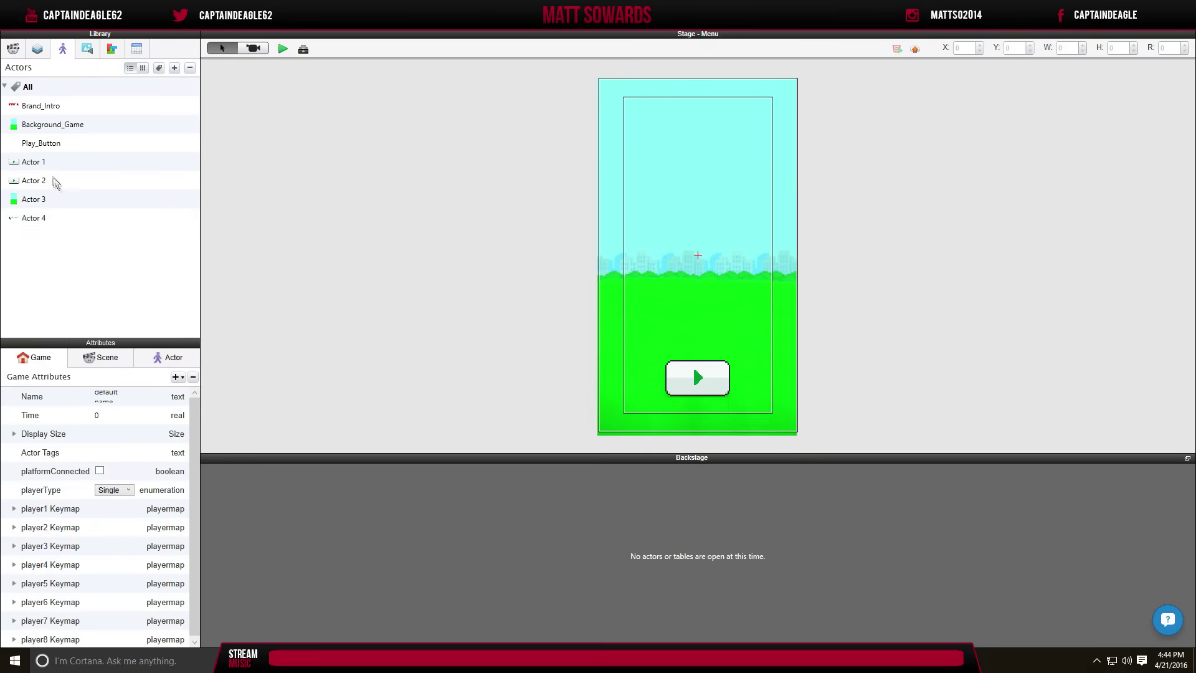
{"action": "left_click", "coordinate": [49, 182]}
{"action": "key", "text": "Delete"}
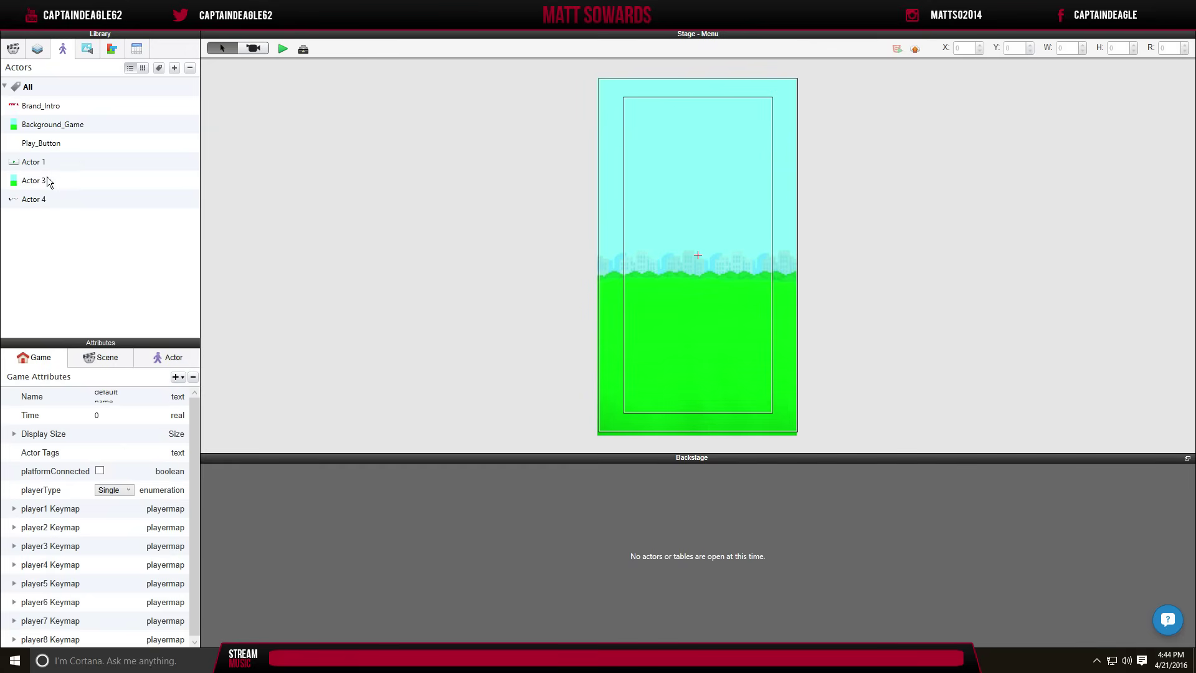
{"action": "key", "text": "ctrl+z"}
Delete the duplicate Actor 1 from the actors library and select Actor 2.
{"action": "left_click", "coordinate": [50, 163]}
{"action": "key", "text": "Delete"}
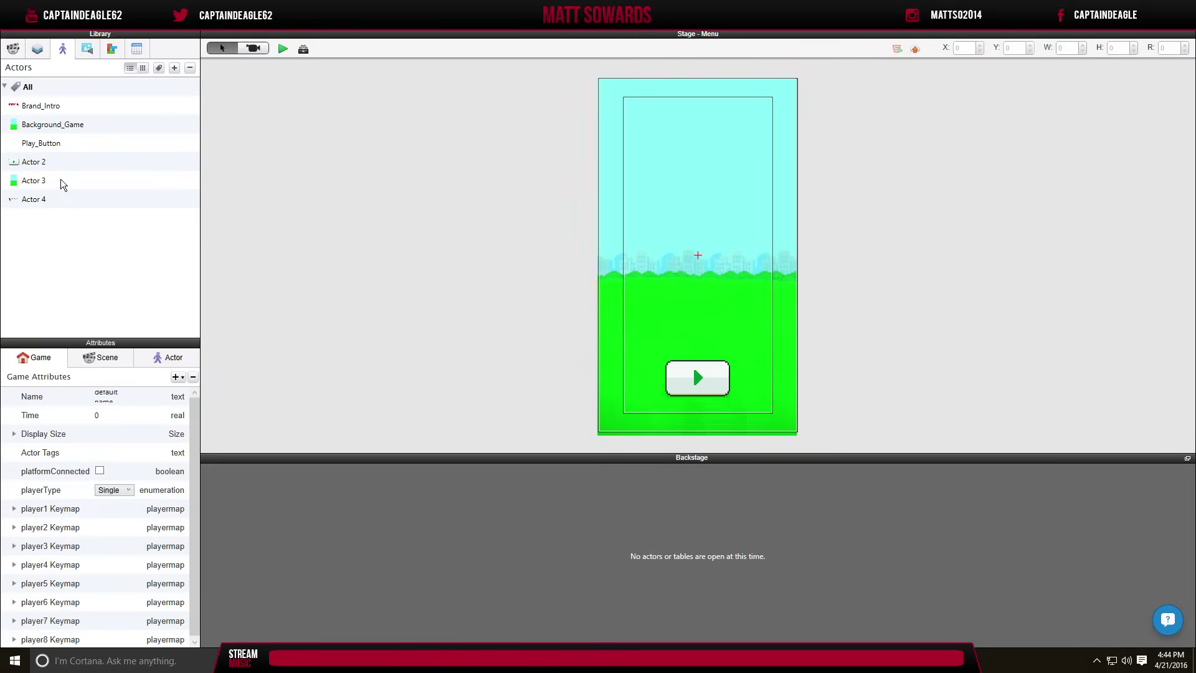
{"action": "left_click", "coordinate": [62, 185]}
{"action": "left_click", "coordinate": [55, 163]}
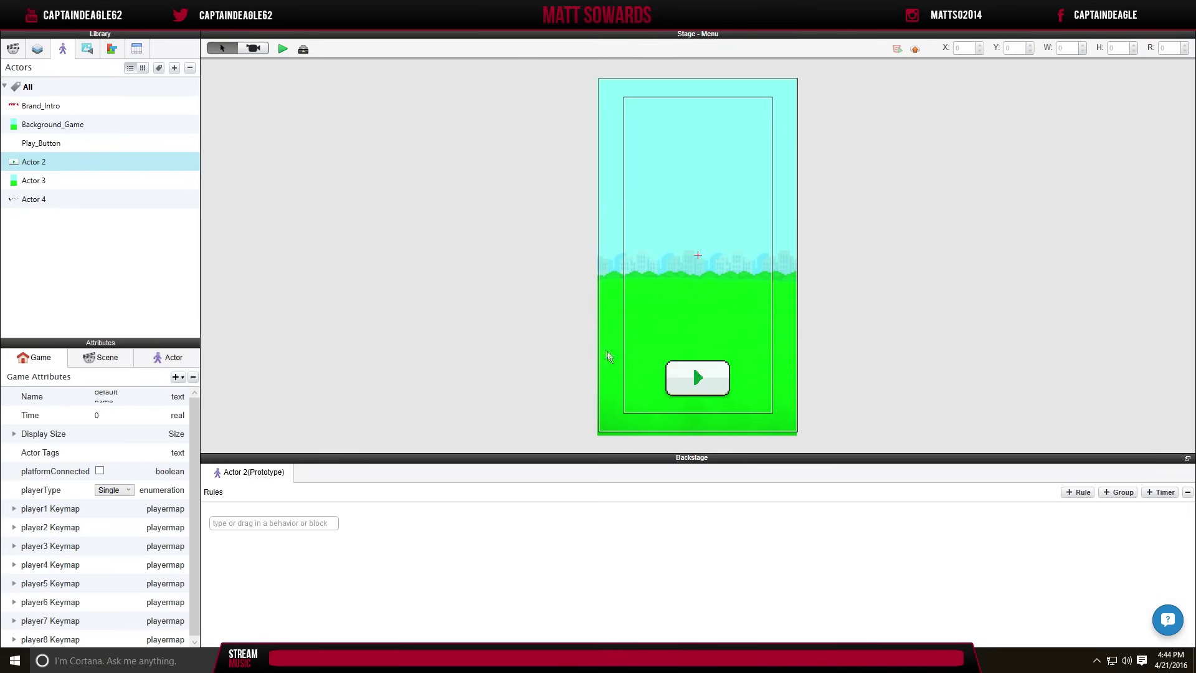
Select the play button in the Menu scene and add a Change Scene behavior to its prototype rules.
{"action": "left_click", "coordinate": [37, 48]}
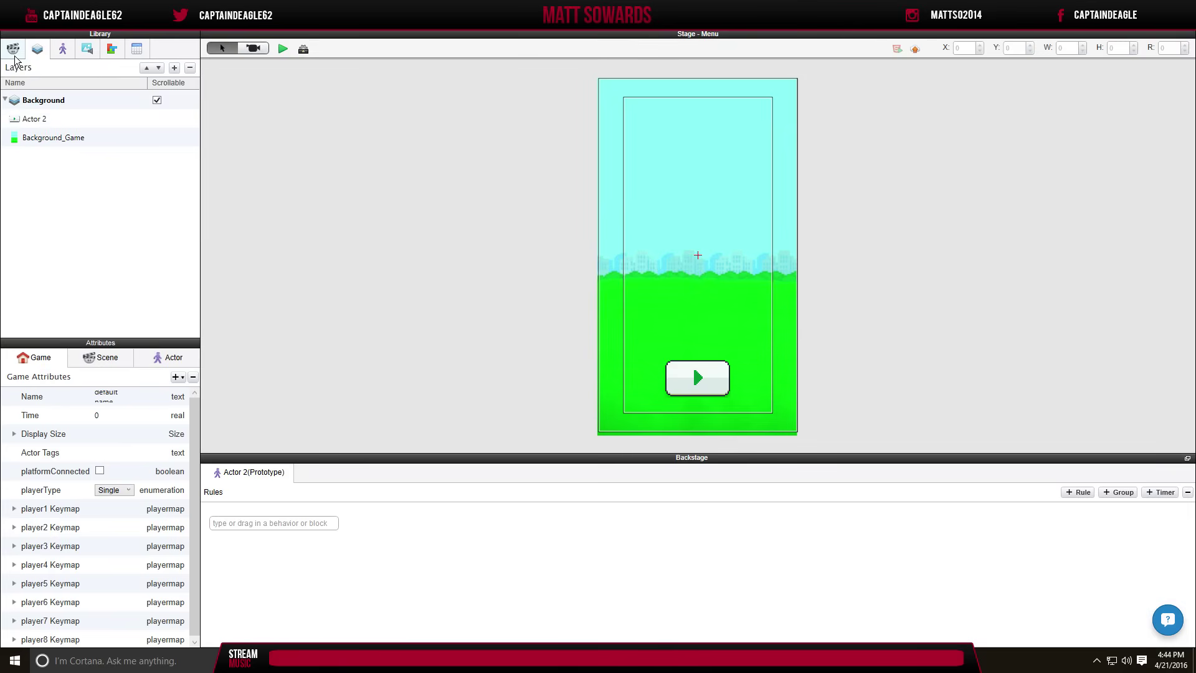
{"action": "left_click", "coordinate": [14, 53]}
{"action": "left_click", "coordinate": [51, 107]}
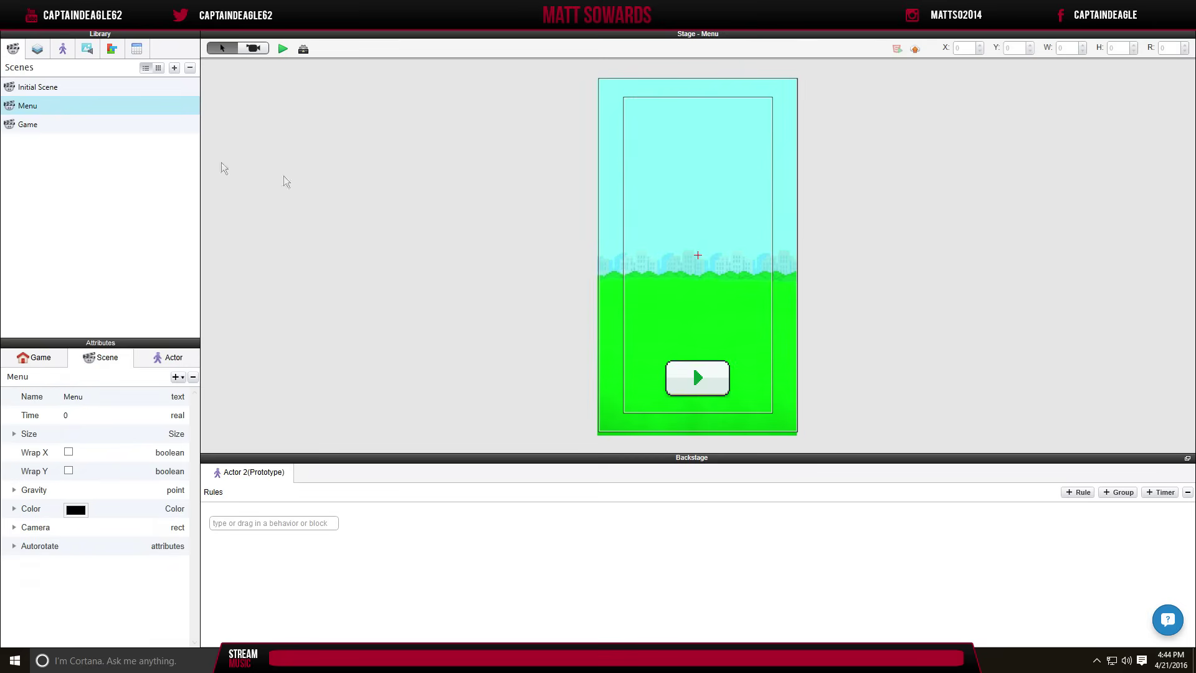
{"action": "left_click", "coordinate": [708, 381]}
{"action": "left_click", "coordinate": [305, 472]}
{"action": "left_click", "coordinate": [272, 474]}
{"action": "left_click", "coordinate": [75, 49]}
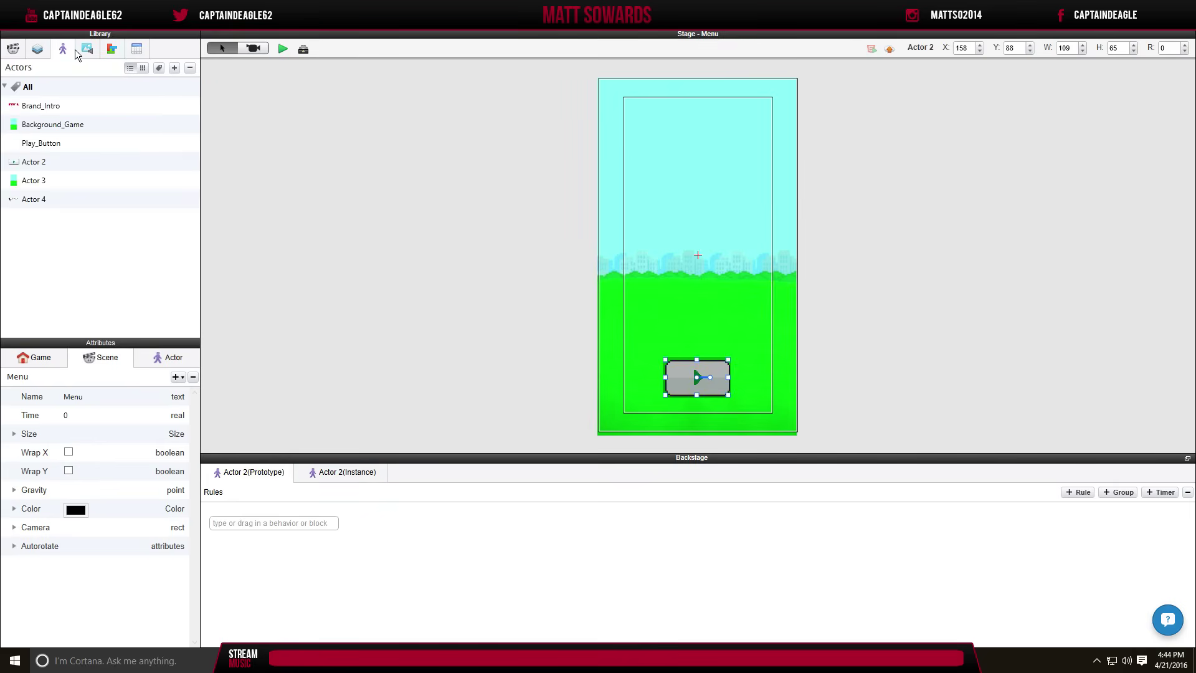
{"action": "left_click", "coordinate": [112, 50]}
{"action": "scroll", "coordinate": [78, 173], "scroll_direction": "down", "scroll_amount": 3}
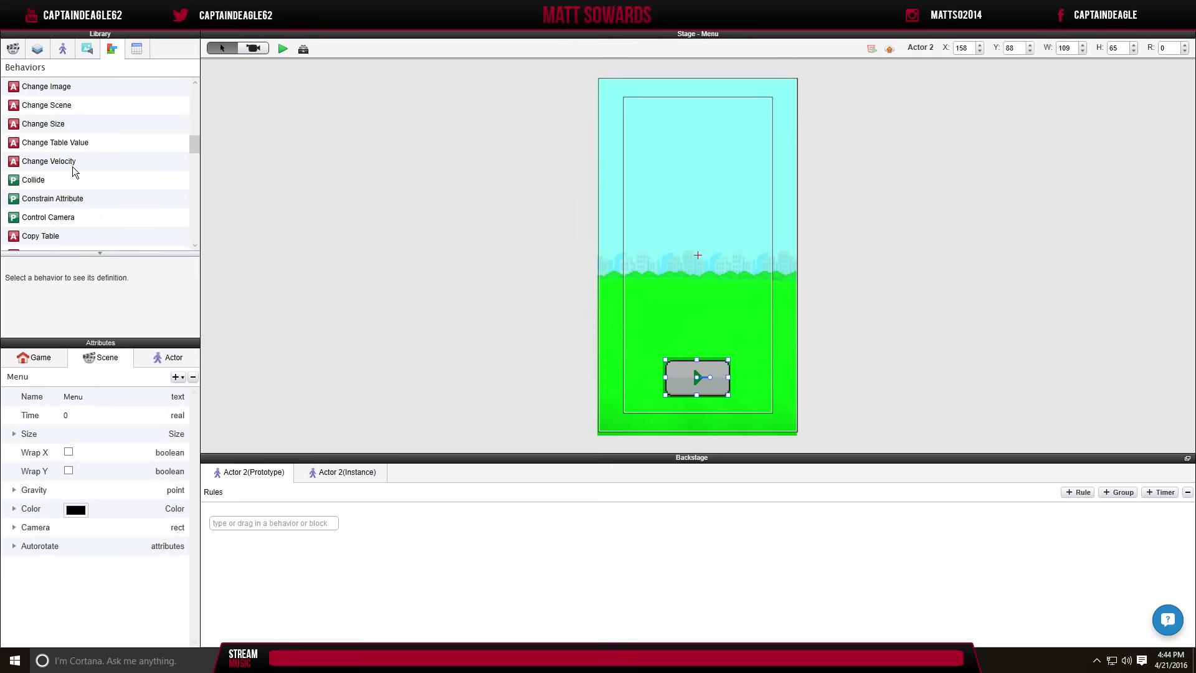
{"action": "left_click_drag", "start_coordinate": [75, 104], "coordinate": [382, 527]}
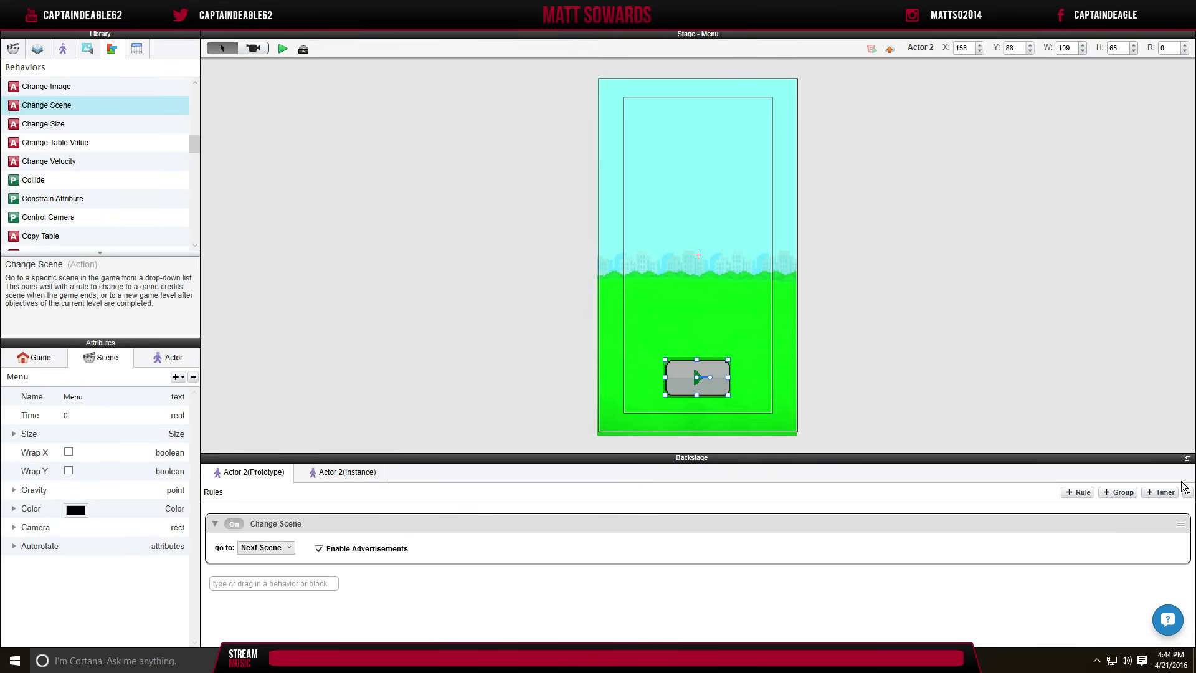
Add a Timer block to the play button's rules and set its Change Scene behavior to go to Game.
{"action": "left_click", "coordinate": [1164, 492]}
{"action": "left_click", "coordinate": [265, 548]}
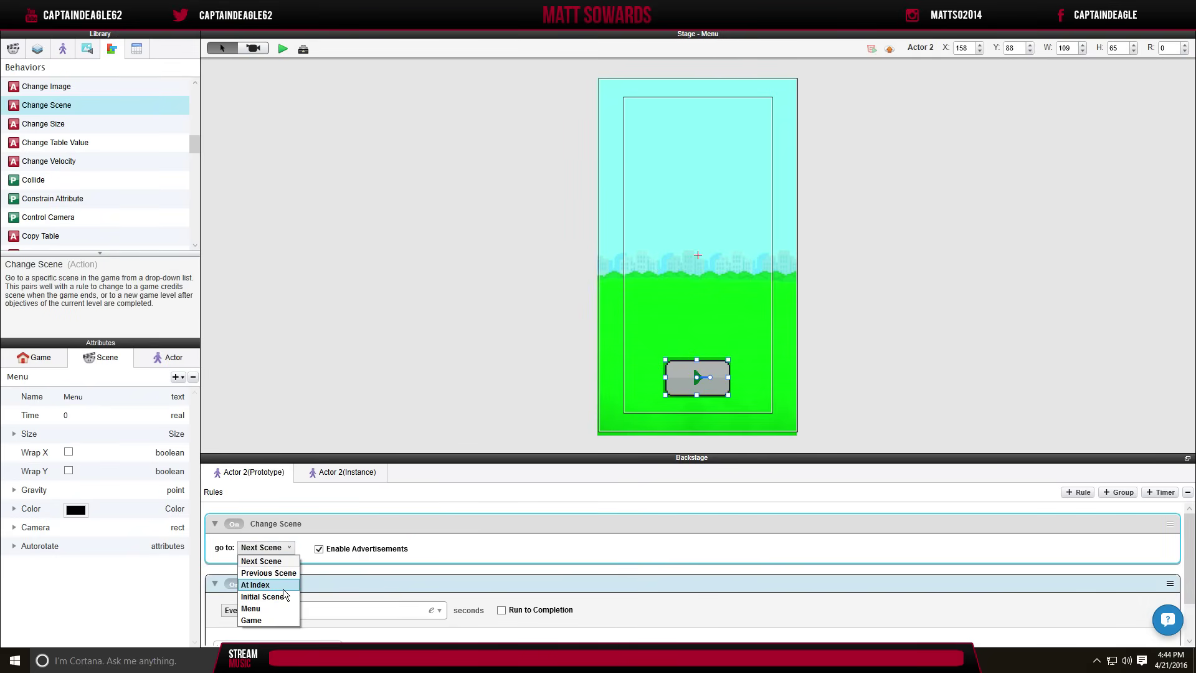
{"action": "left_click", "coordinate": [272, 620]}
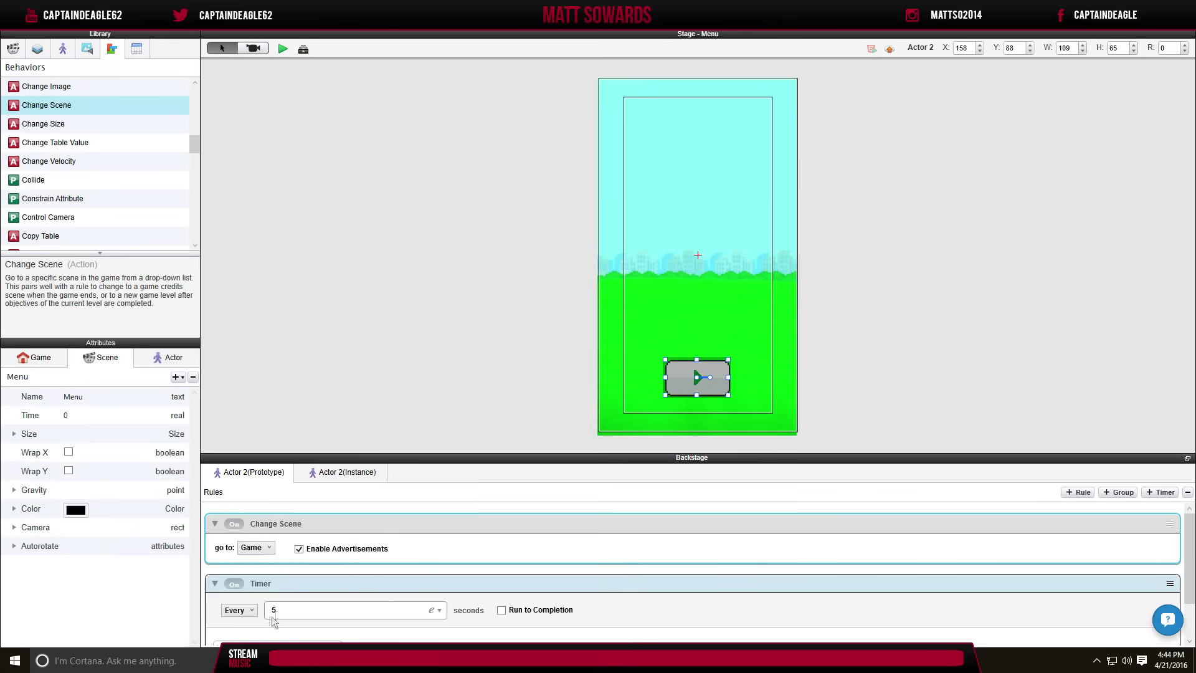
Set the play button's timer to run After 1 second.
{"action": "left_click", "coordinate": [239, 611]}
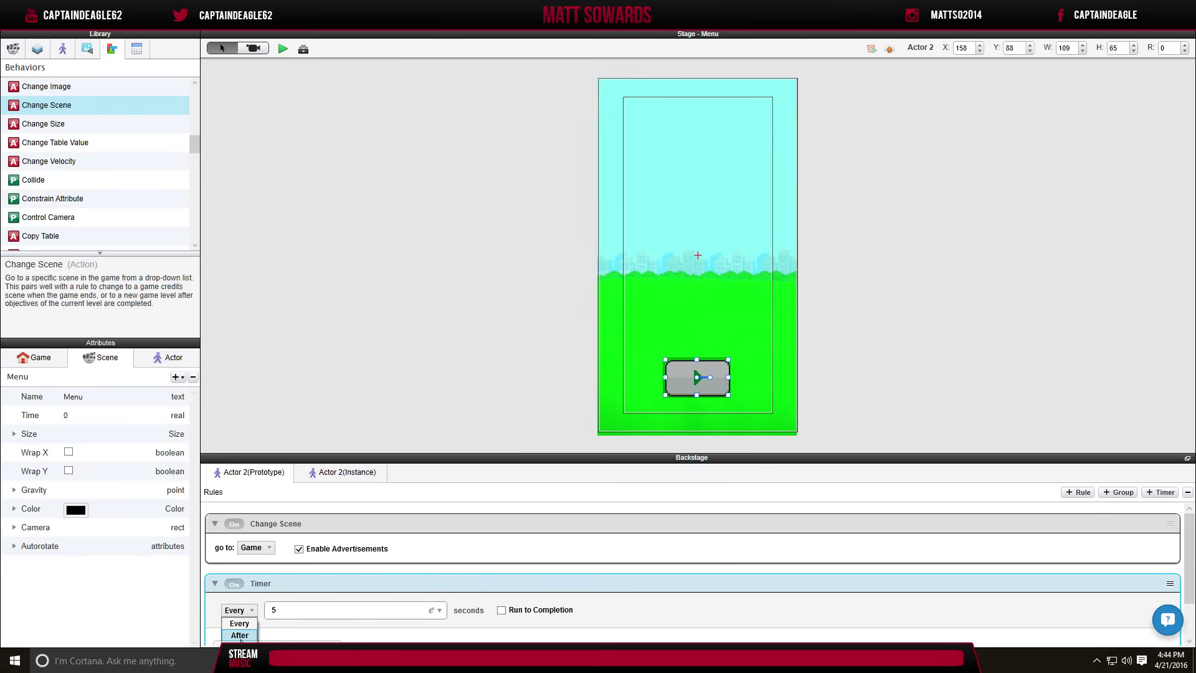
{"action": "left_click", "coordinate": [240, 635]}
{"action": "left_click", "coordinate": [276, 611]}
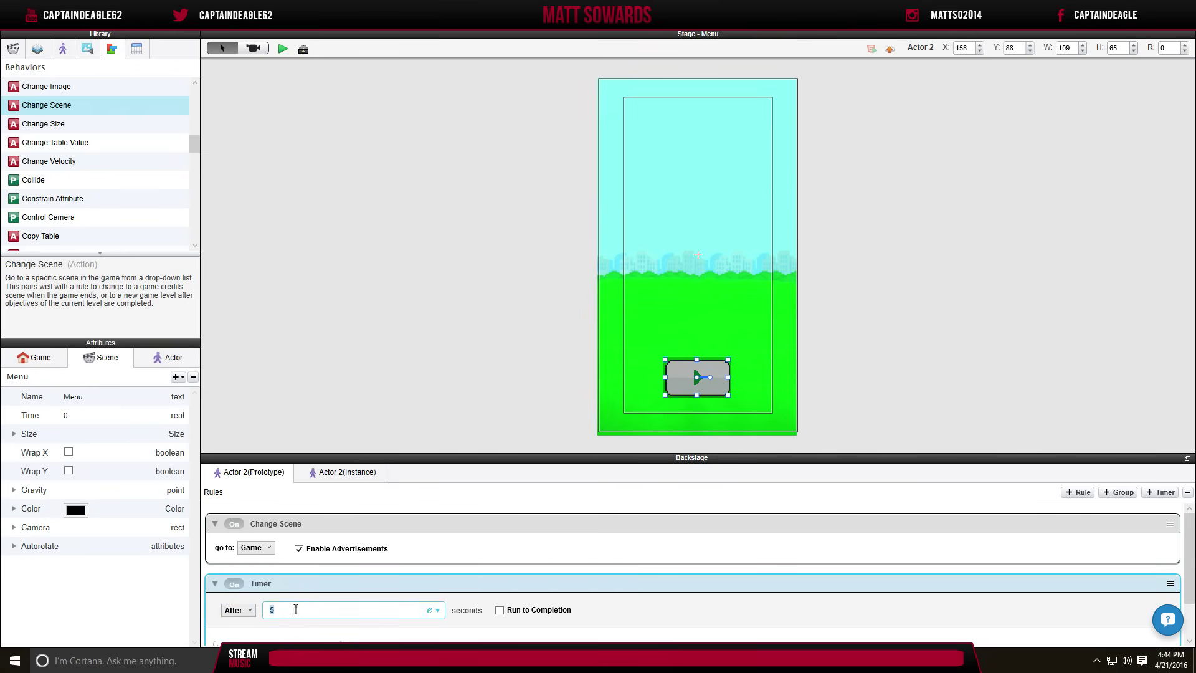
{"action": "type", "text": "1"}
Nest the Change Scene behavior inside the timer and enable Run to Completion.
{"action": "left_click_drag", "start_coordinate": [368, 593], "coordinate": [355, 523]}
{"action": "scroll", "coordinate": [349, 605], "scroll_direction": "down", "scroll_amount": 1}
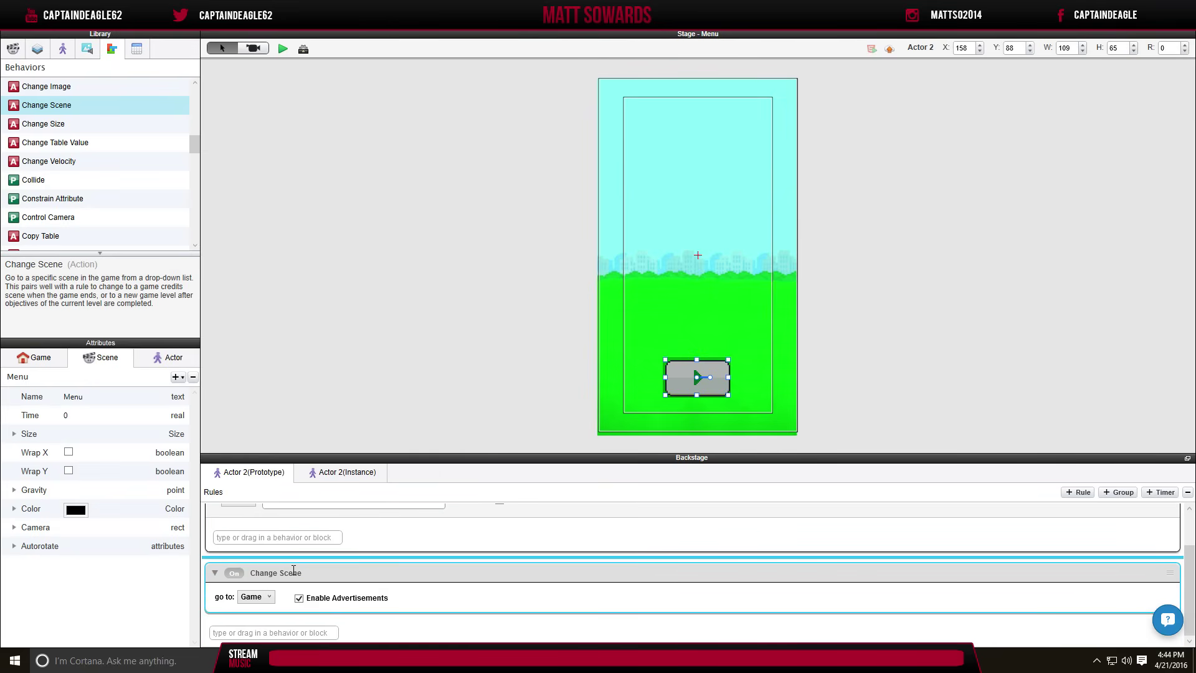
{"action": "mouse_move", "coordinate": [224, 574]}
{"action": "left_mouse_down"}
{"action": "mouse_move", "coordinate": [234, 547]}
{"action": "mouse_move", "coordinate": [239, 587]}
{"action": "left_mouse_up"}
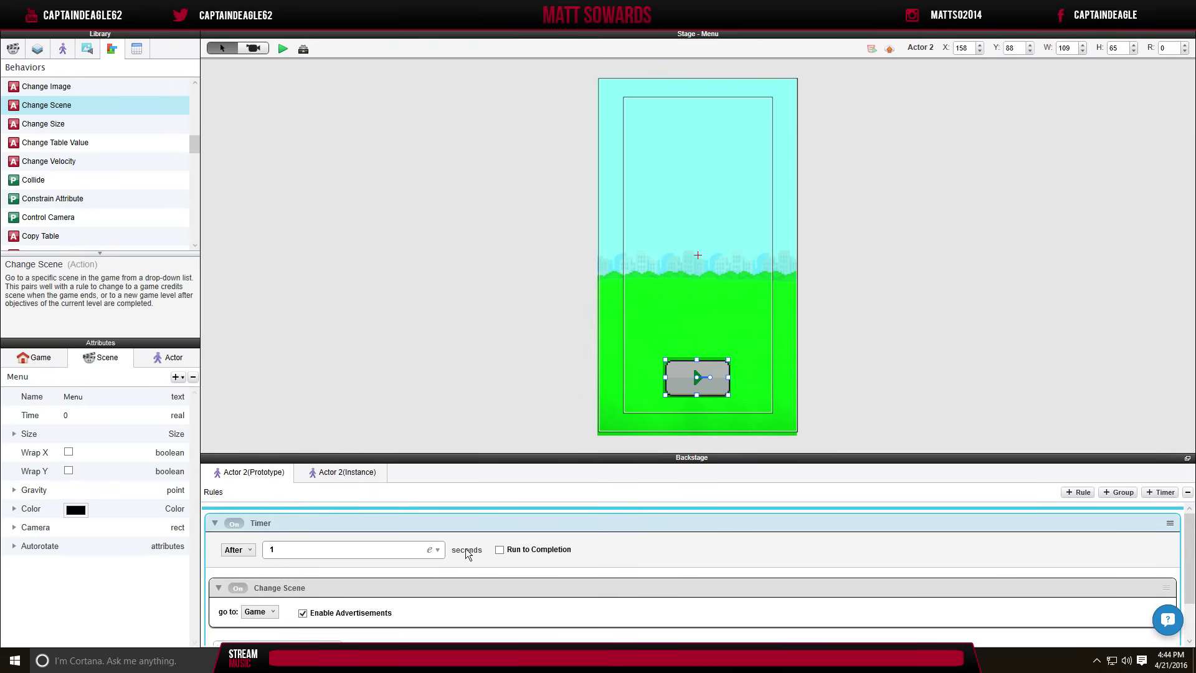
{"action": "left_click", "coordinate": [499, 550]}
Preview the game twice, trying the play button on the Menu scene each time.
{"action": "left_click", "coordinate": [283, 49]}
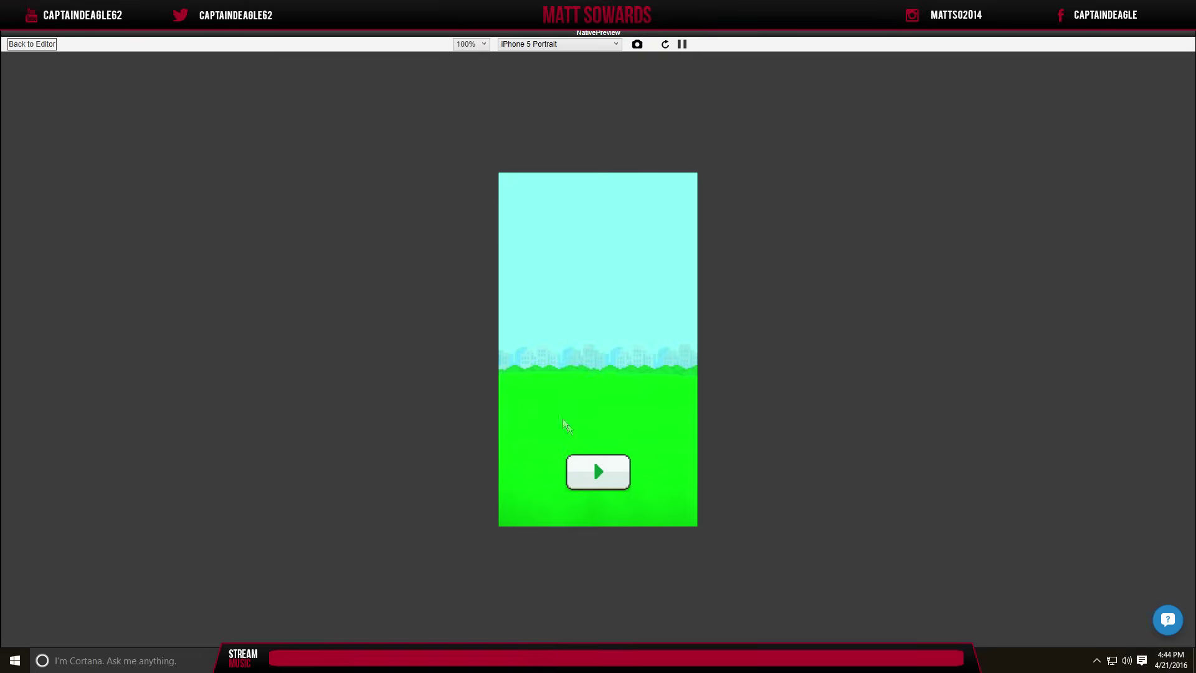
{"action": "left_click", "coordinate": [595, 468]}
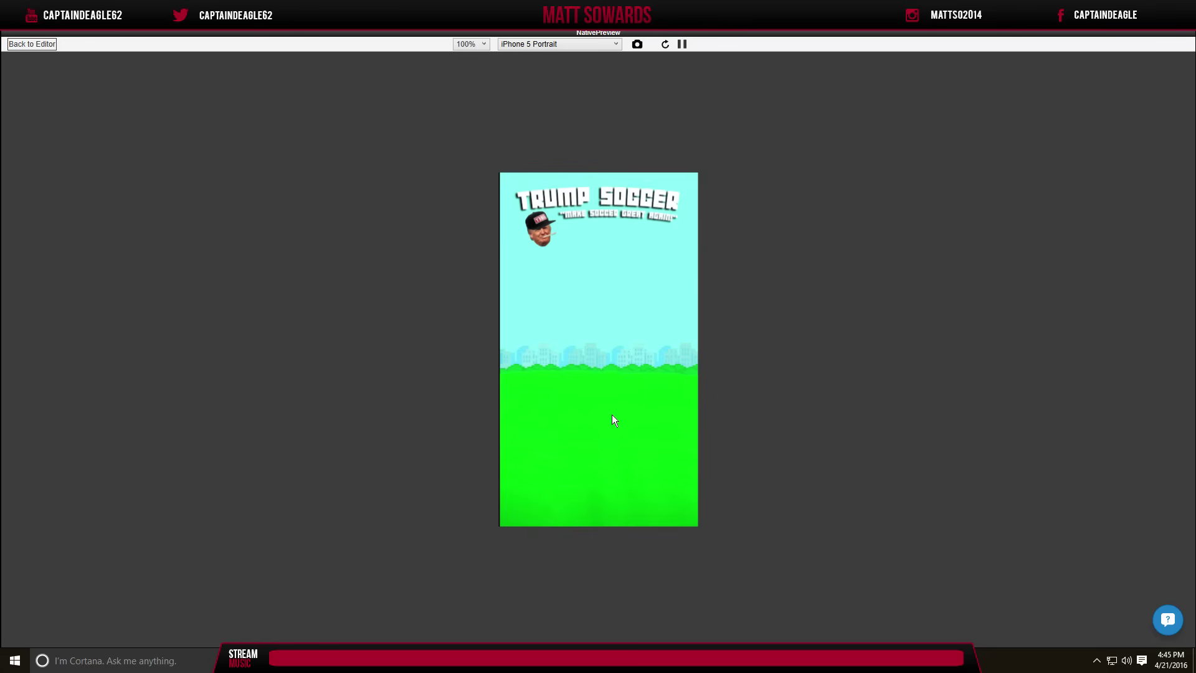
{"action": "left_click", "coordinate": [12, 44]}
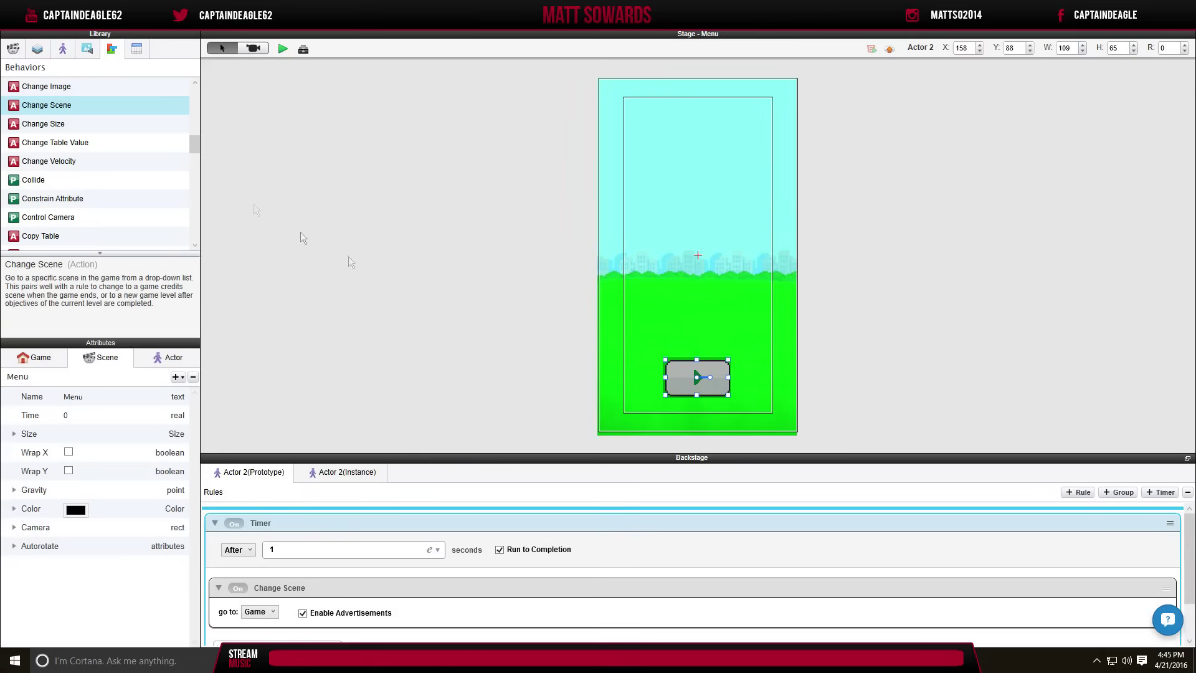
{"action": "left_click", "coordinate": [282, 48]}
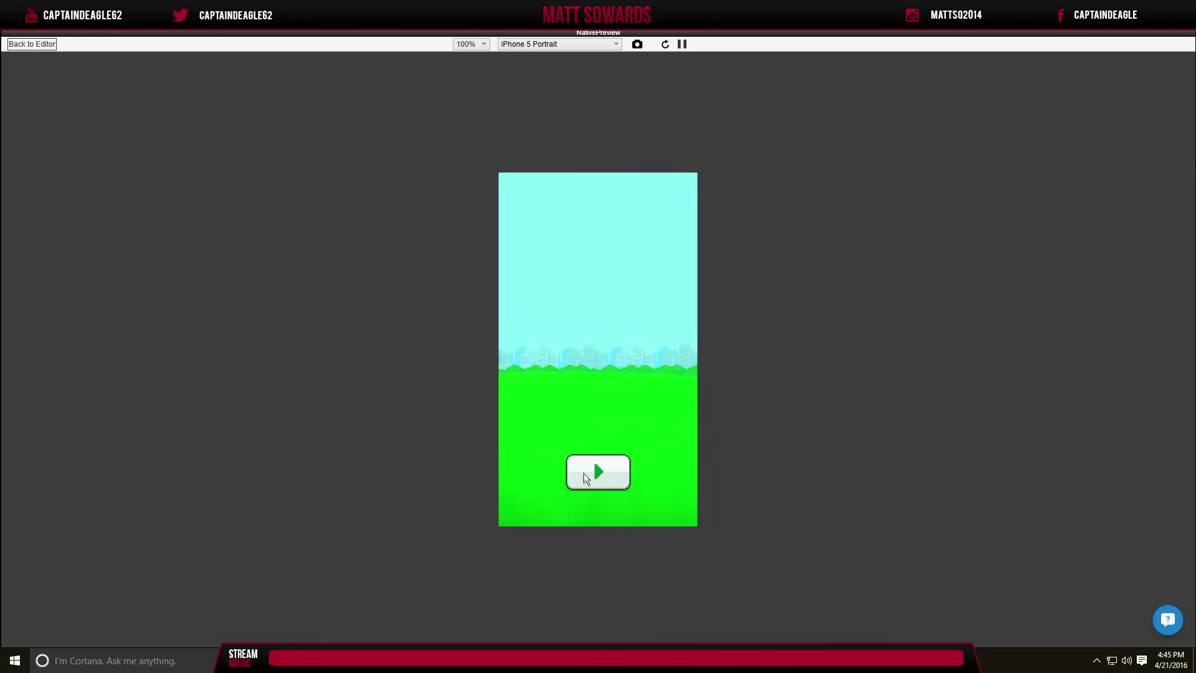
{"action": "left_click", "coordinate": [595, 469]}
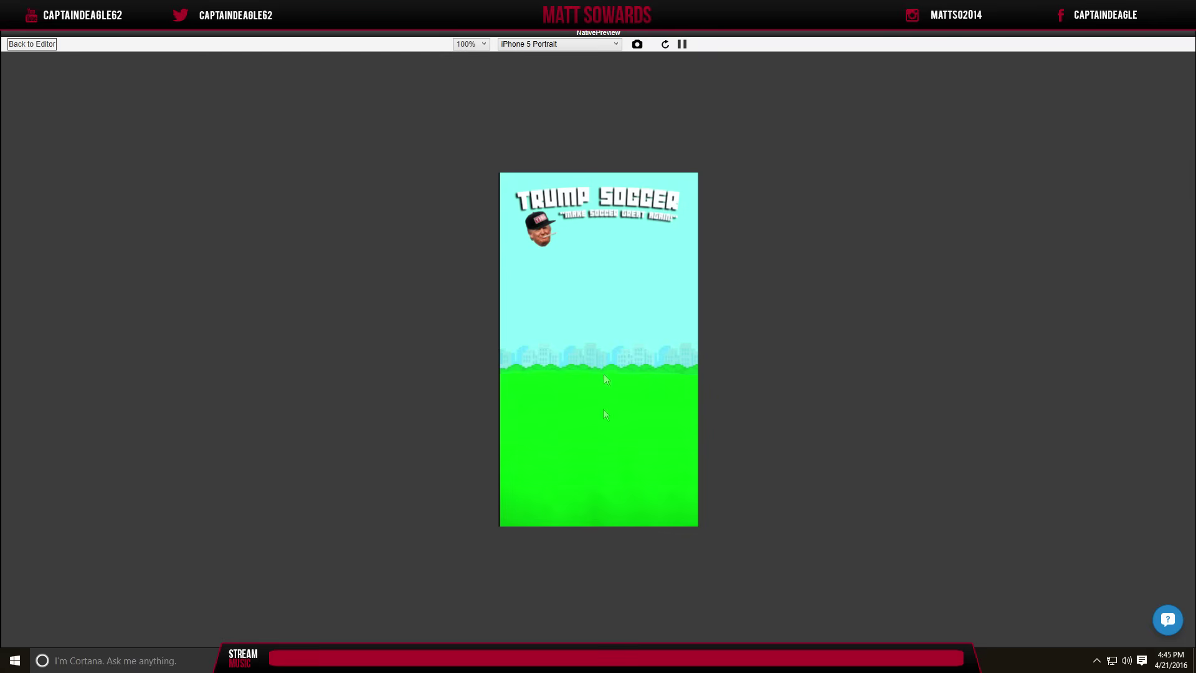